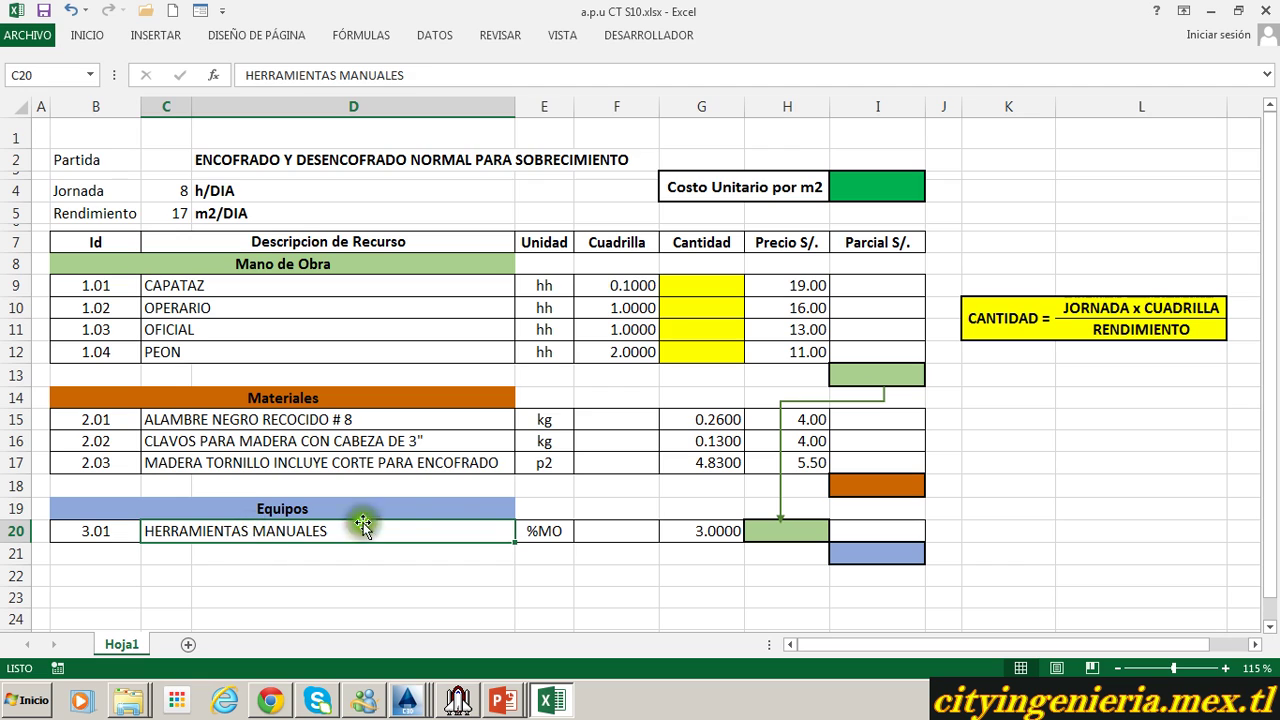
# Calculate the labour quantities with =$C$4*F9/$C$5 in G9 and copy the formula down to G12.
pyautogui.click(700, 284)
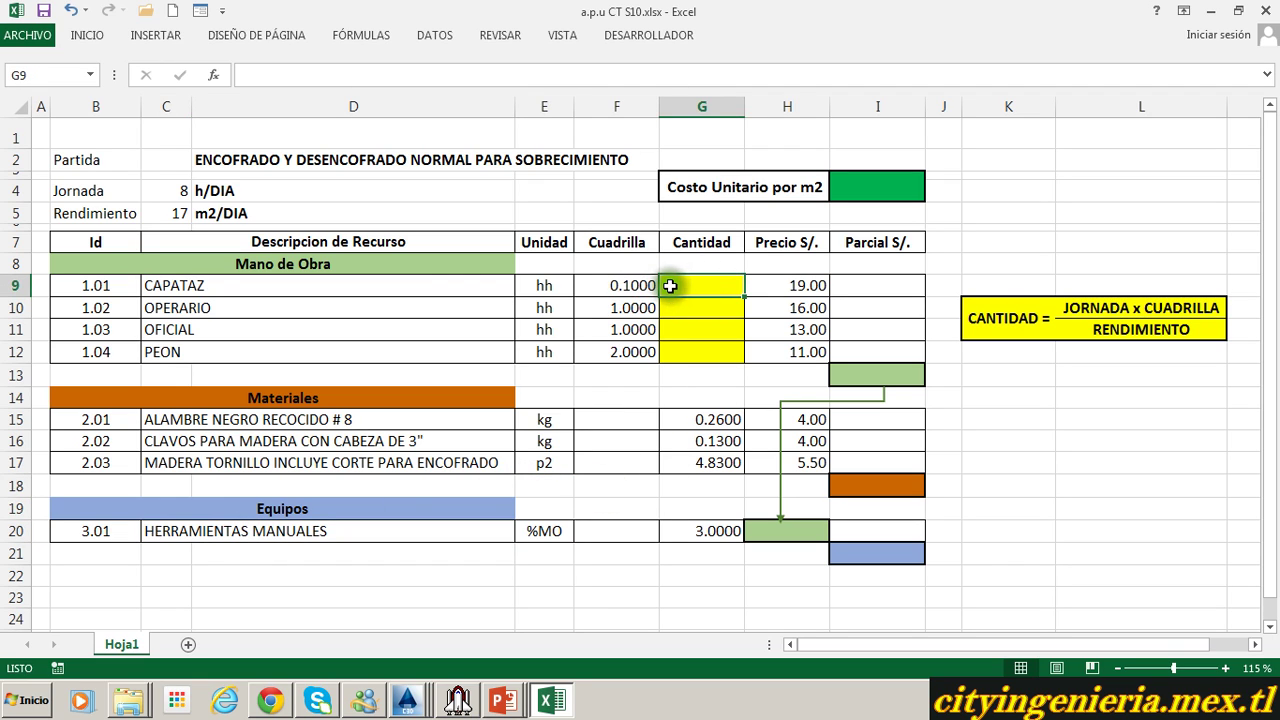
pyautogui.write('=')
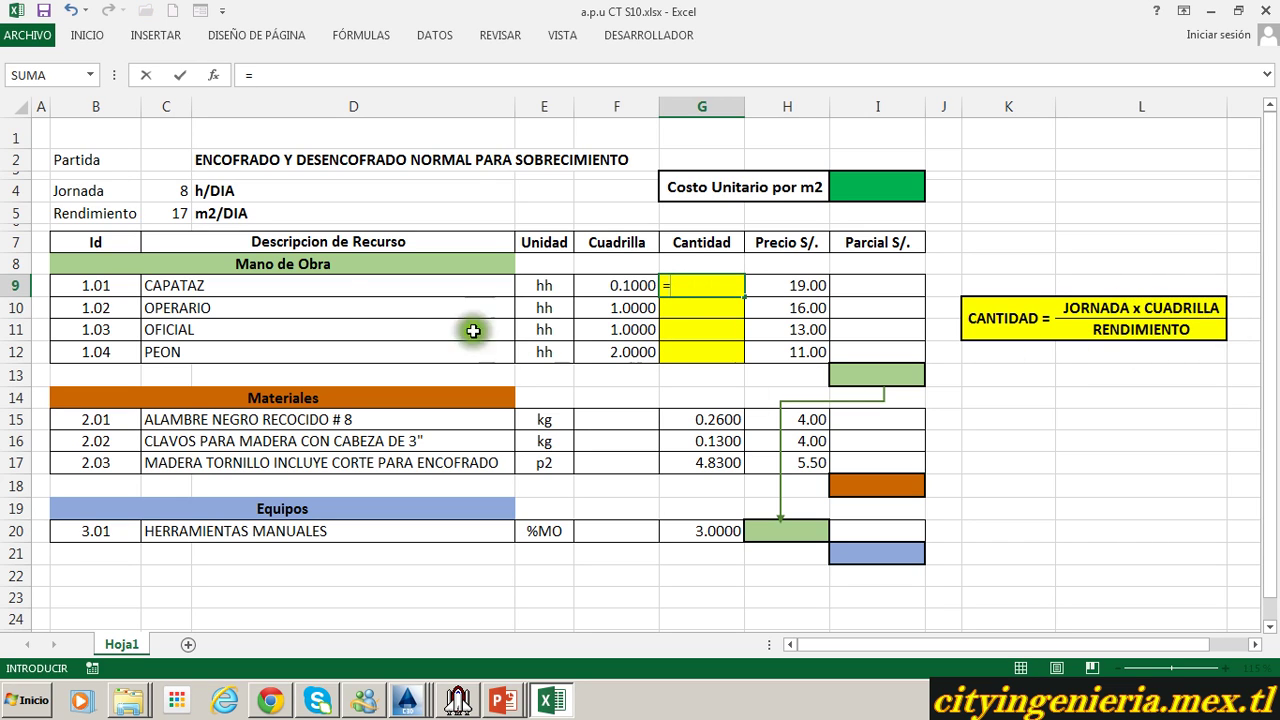
pyautogui.click(150, 193)
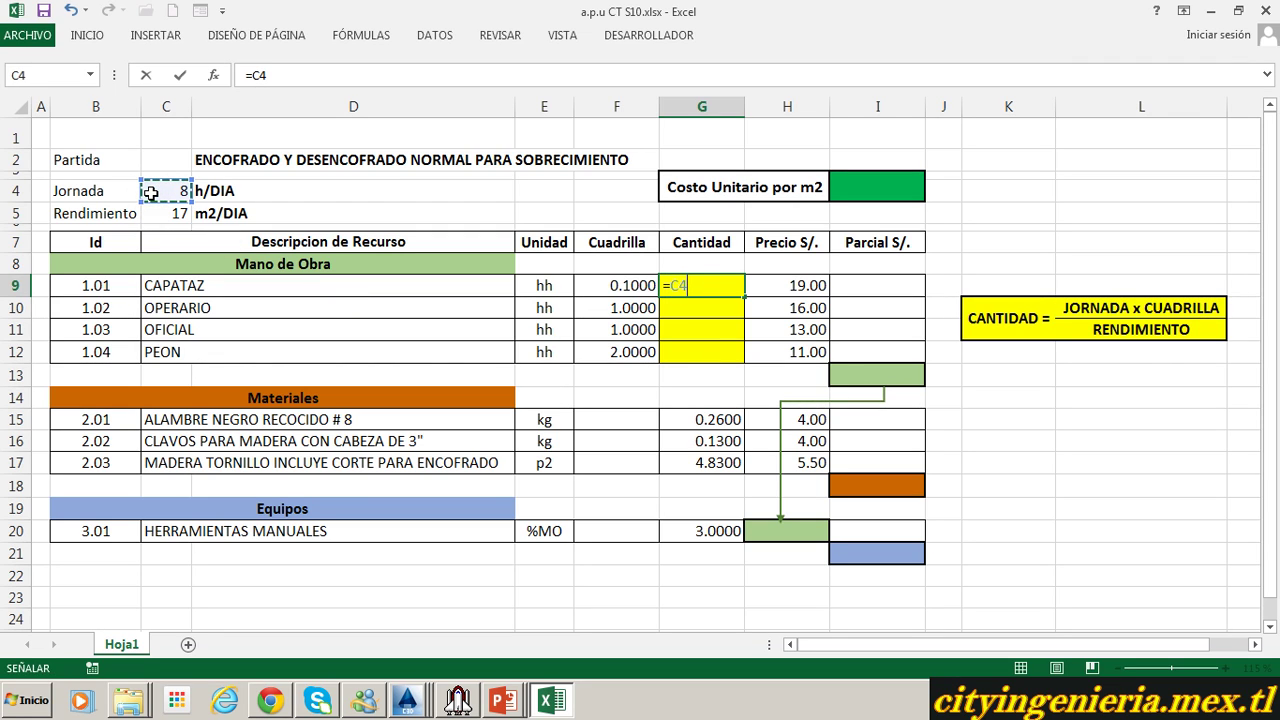
pyautogui.press('F4')
pyautogui.write('*')
pyautogui.click(635, 286)
pyautogui.write('/')
pyautogui.click(172, 212)
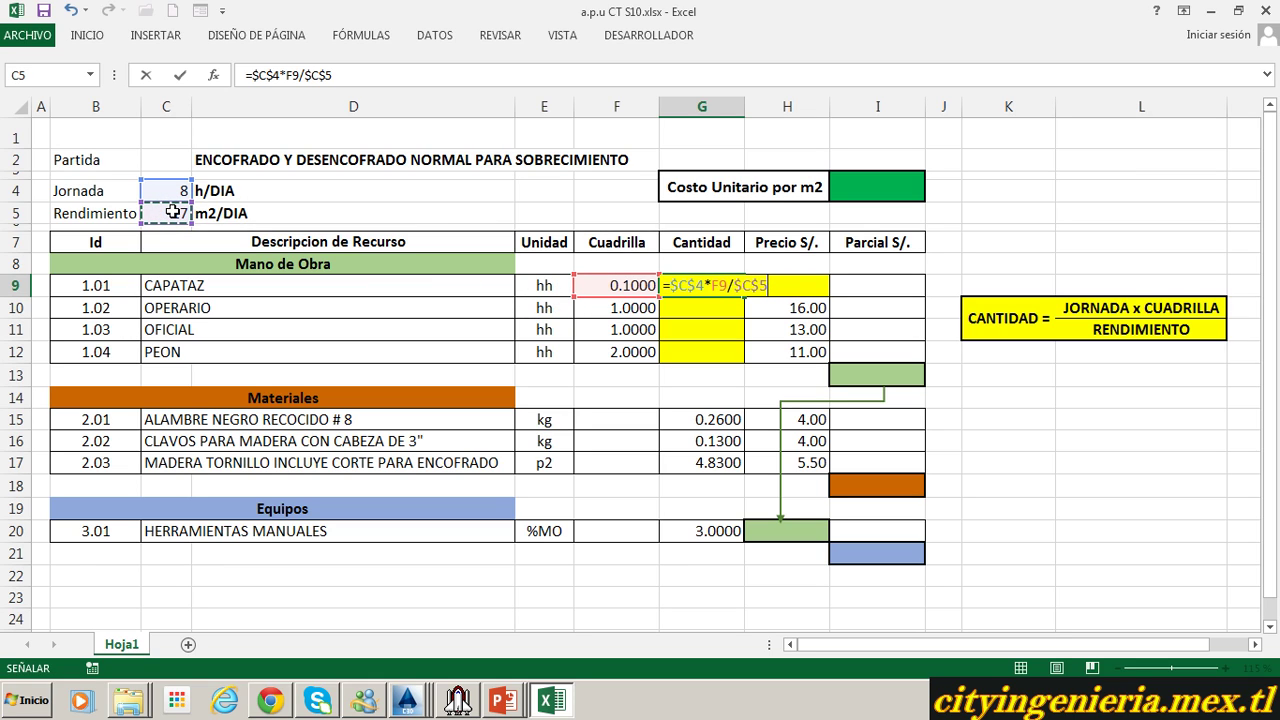
pyautogui.press('Return')
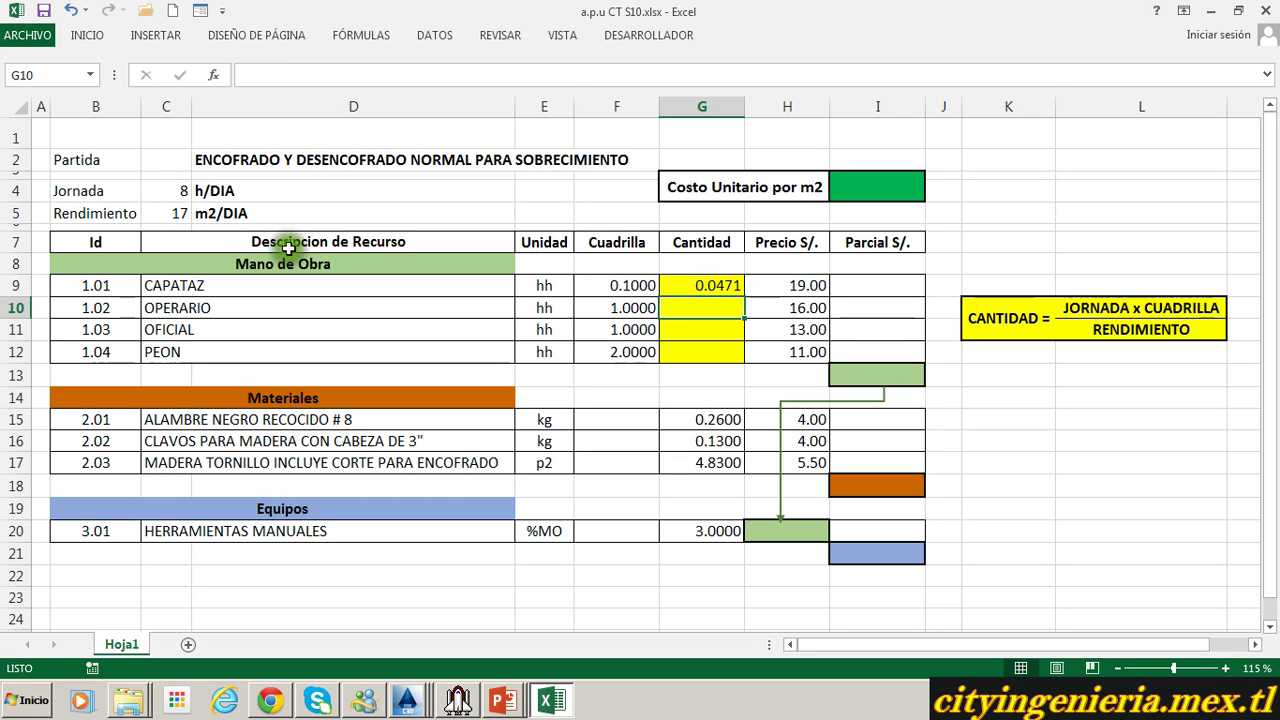
pyautogui.click(680, 286)
pyautogui.moveTo(743, 297); pyautogui.dragTo(738, 364)
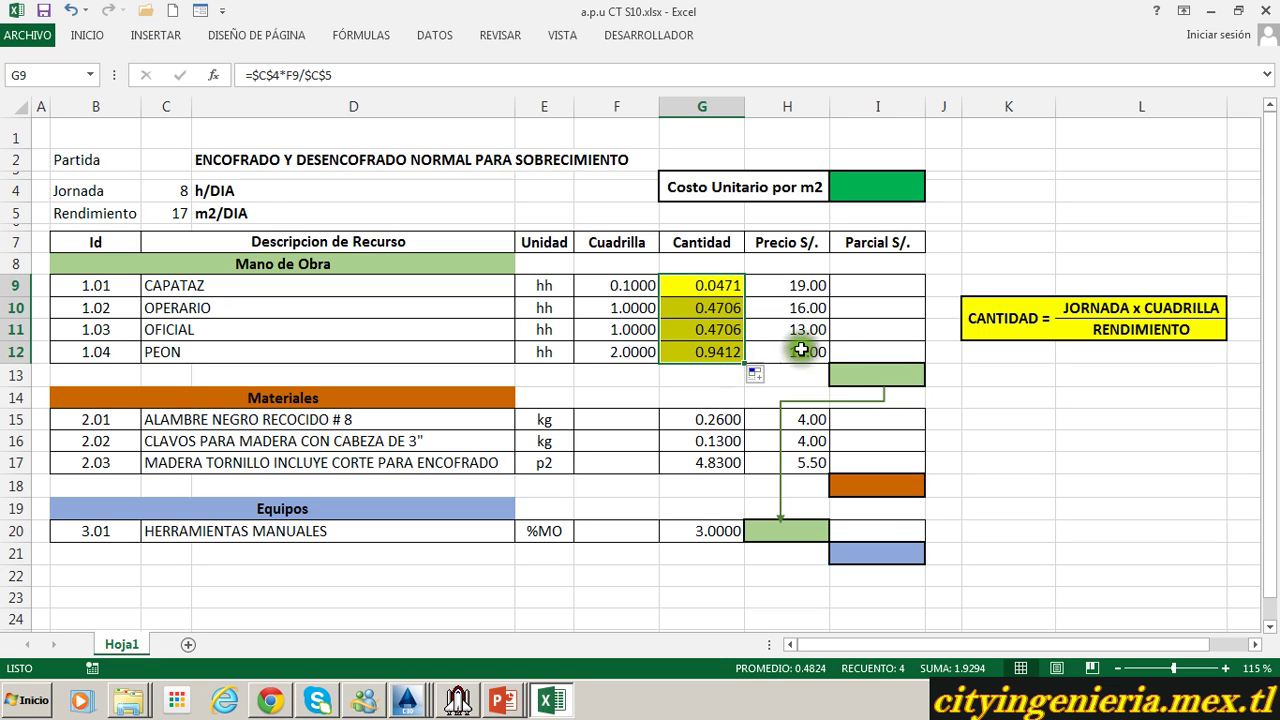
# Calculate the labour partial costs with =G9*H9 in I9 and copy the formula down to I12.
pyautogui.click(858, 308)
pyautogui.click(862, 288)
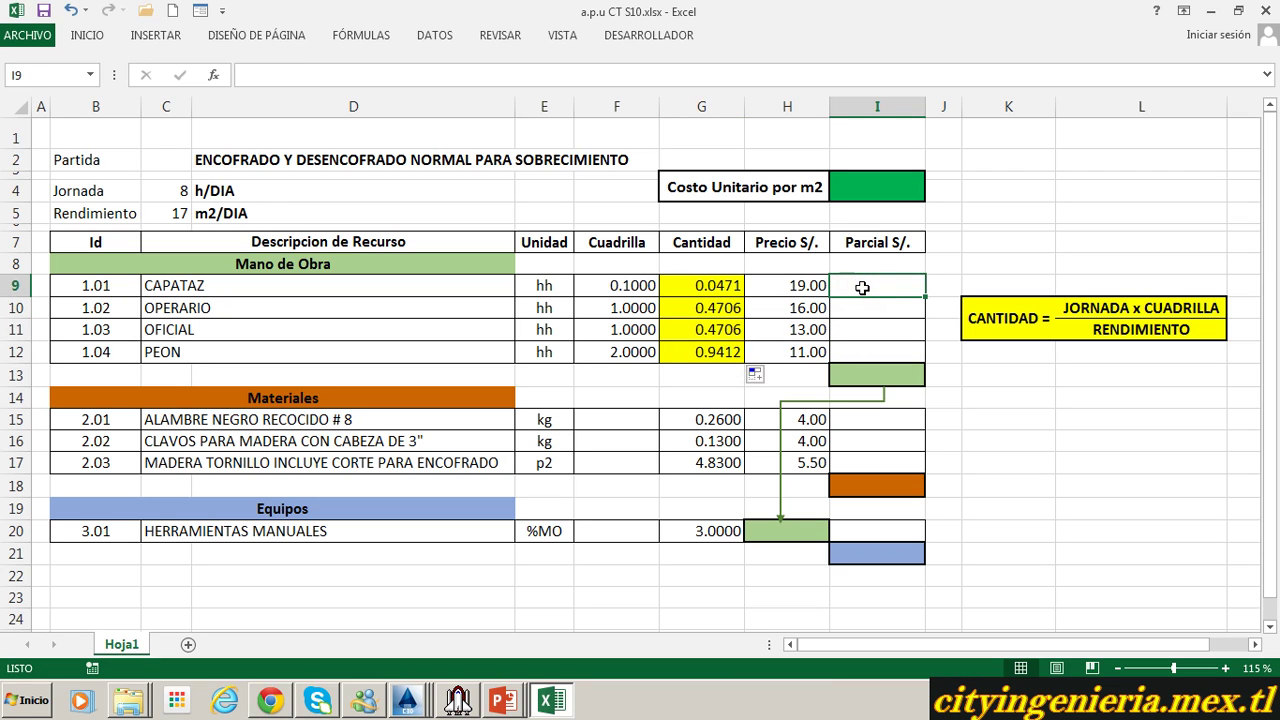
pyautogui.write('=')
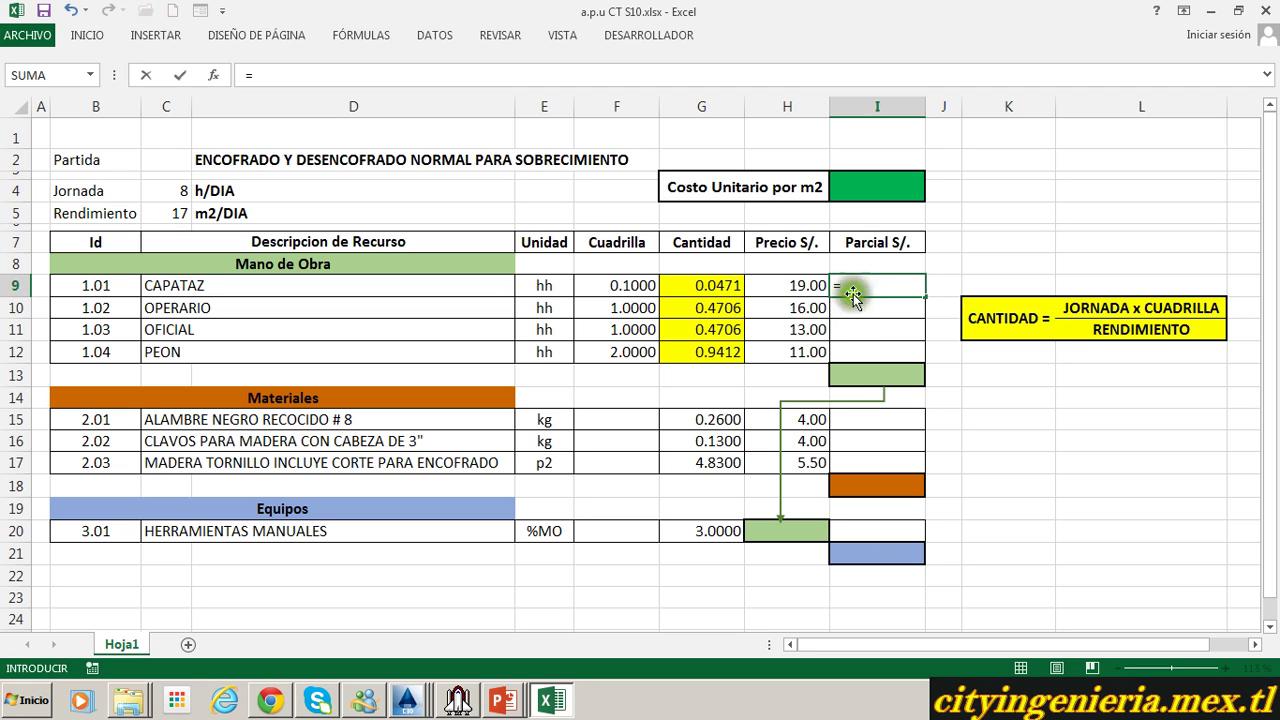
pyautogui.click(708, 286)
pyautogui.write('*')
pyautogui.click(787, 286)
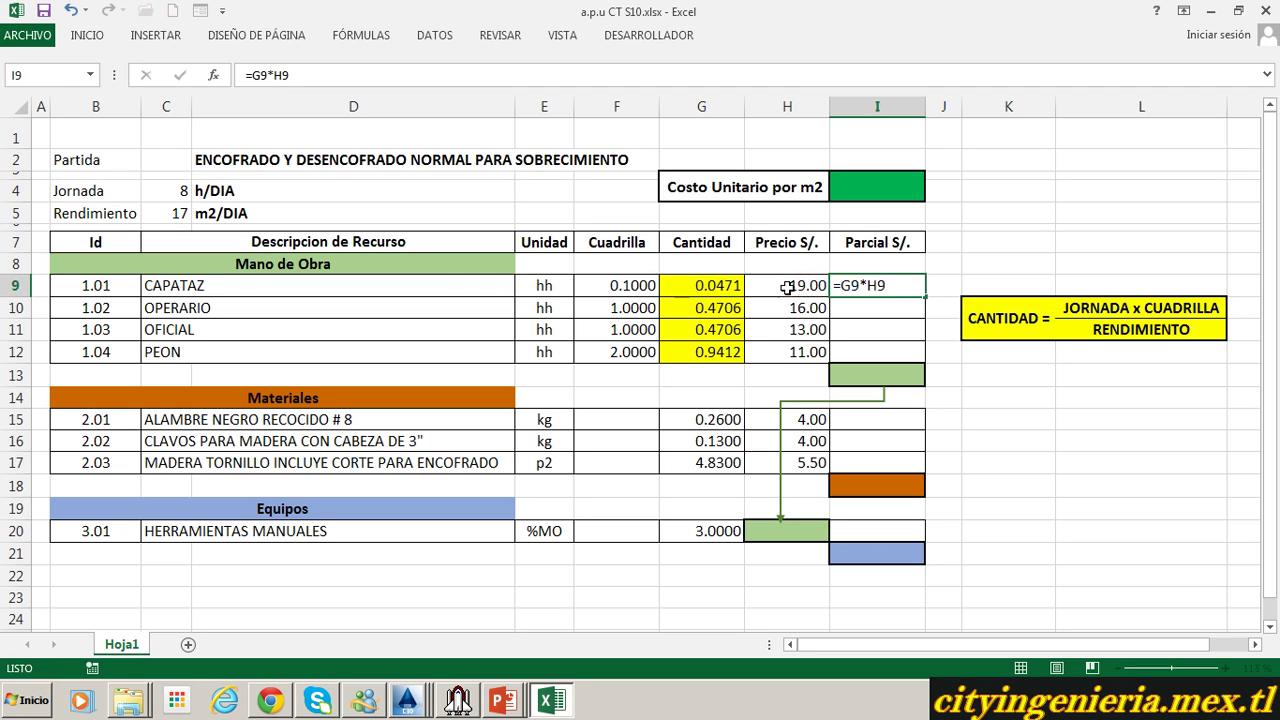
pyautogui.press('Return')
pyautogui.click(880, 283)
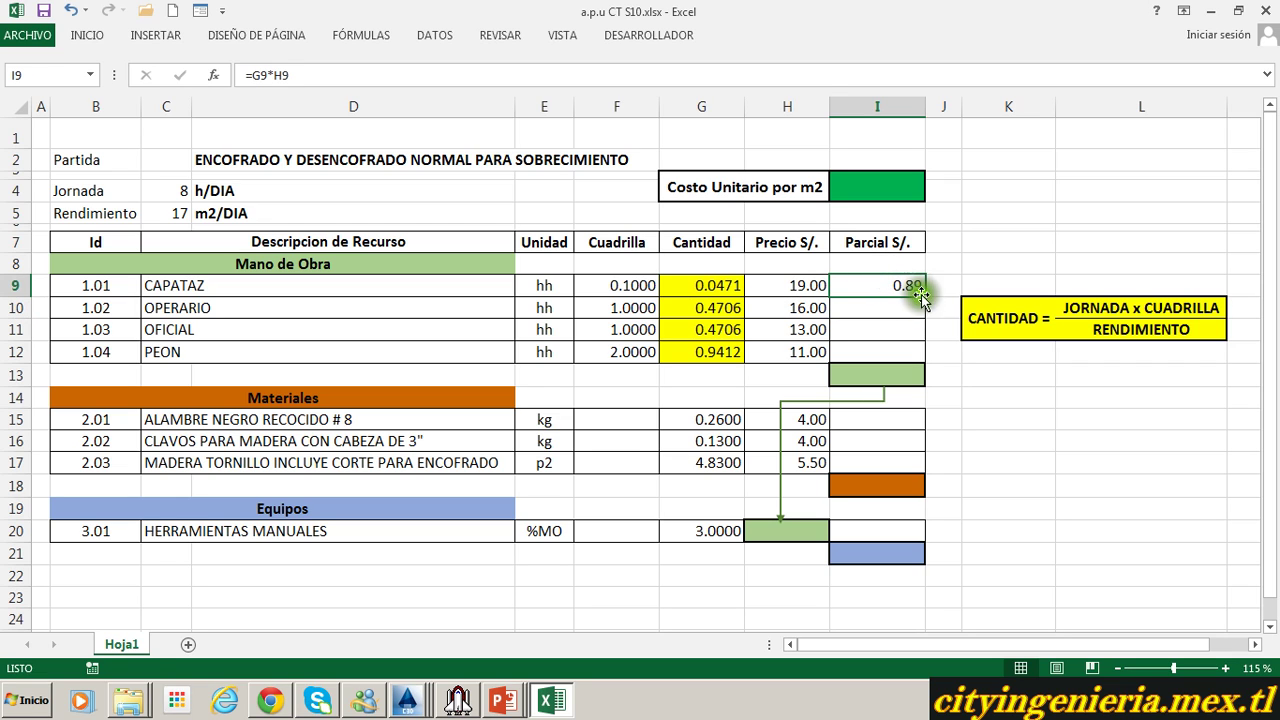
pyautogui.moveTo(925, 296); pyautogui.dragTo(921, 357)
pyautogui.click(857, 351)
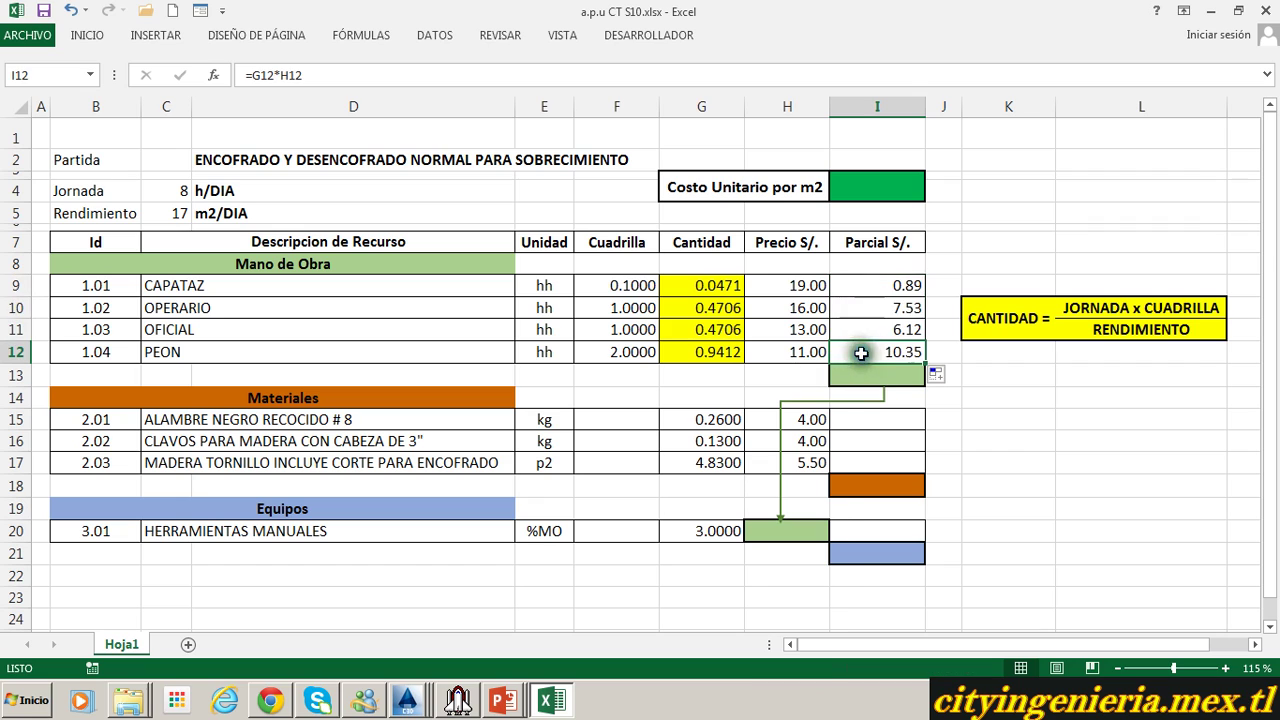
# Total the labour partial costs I9:I12 in the green cell I13 using AutoSum.
pyautogui.click(872, 285)
pyautogui.moveTo(870, 284); pyautogui.dragTo(878, 376)
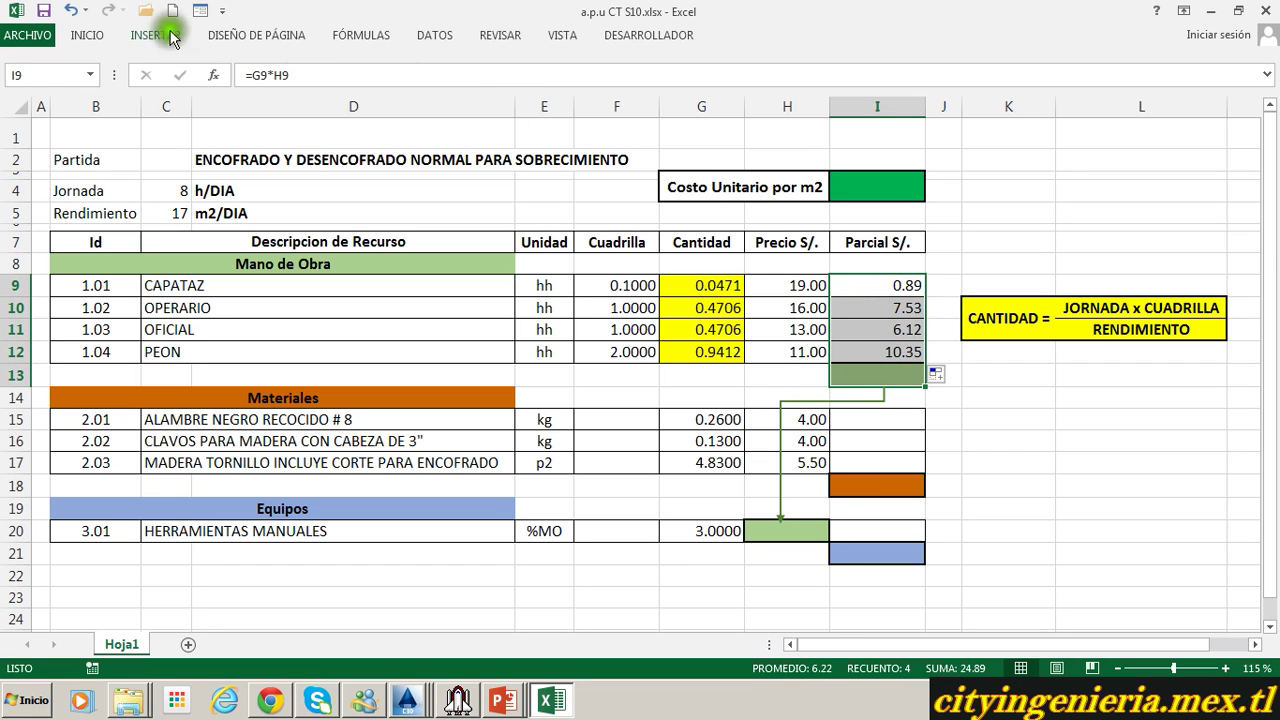
pyautogui.doubleClick(87, 35)
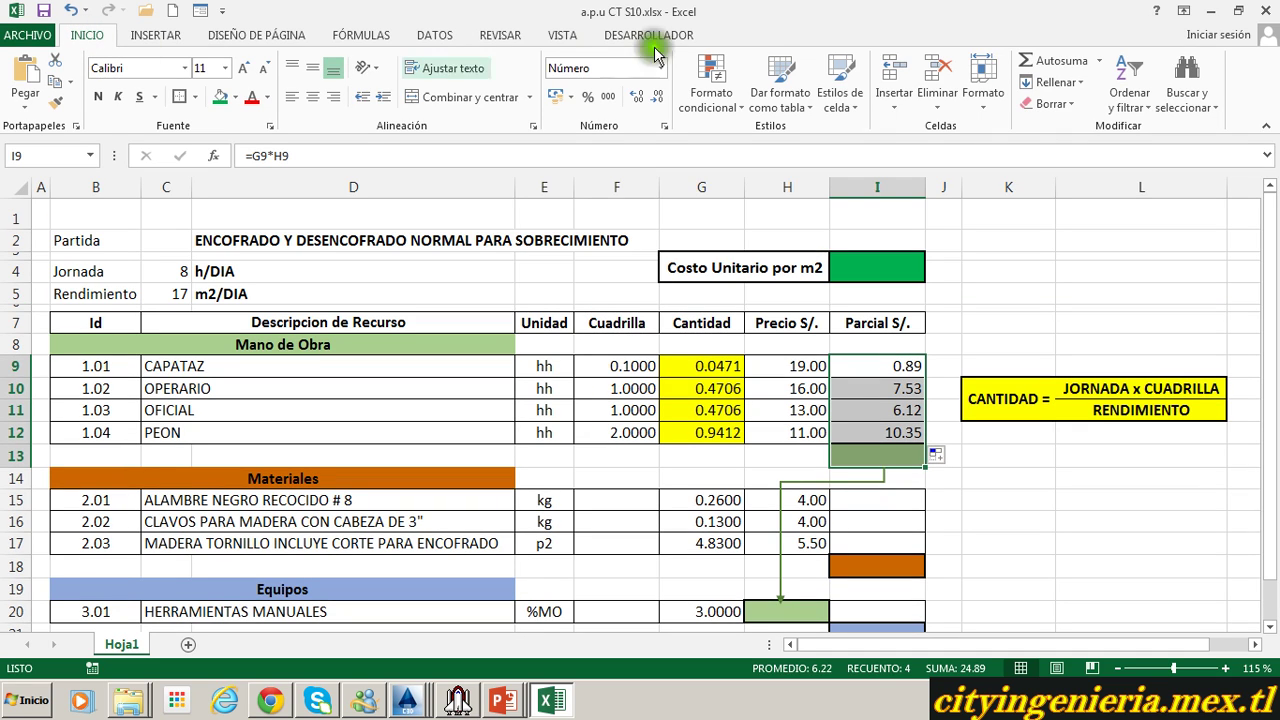
pyautogui.click(1027, 62)
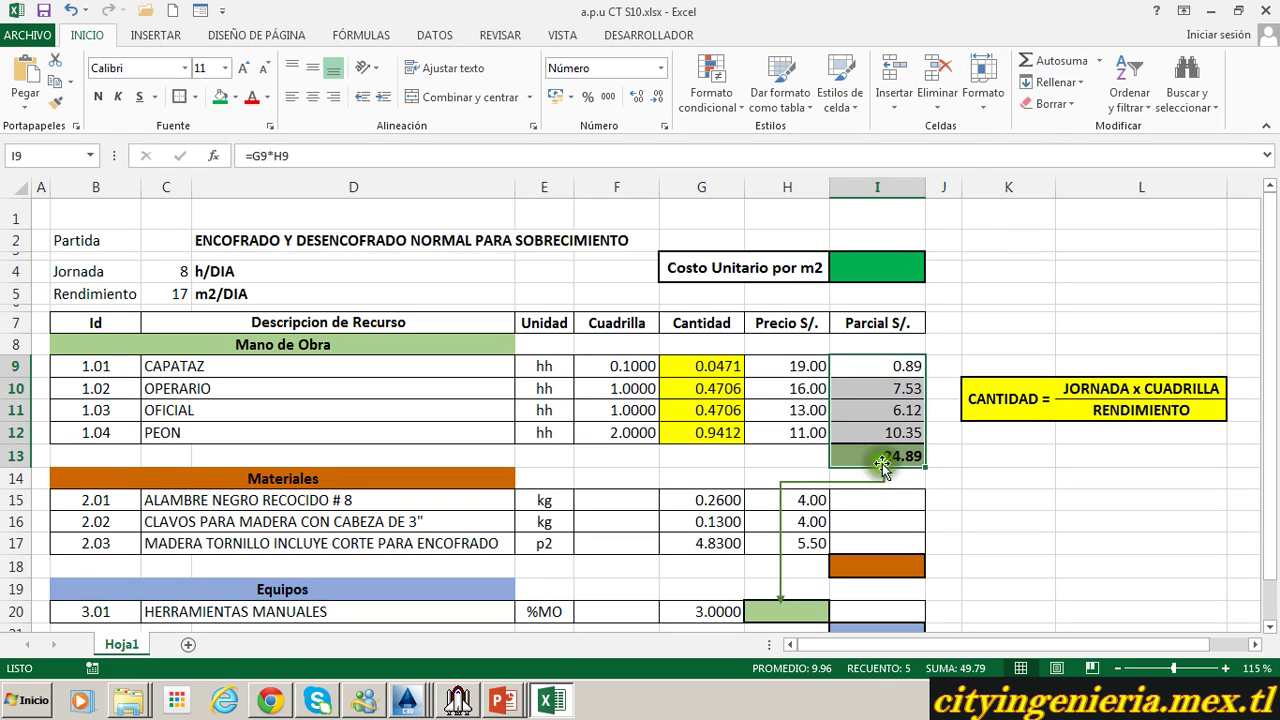
# Calculate the materials' partial costs with =G15*H15 in I15 and copy the formula down to I17.
pyautogui.click(888, 500)
pyautogui.scroll(-1, 885, 462)
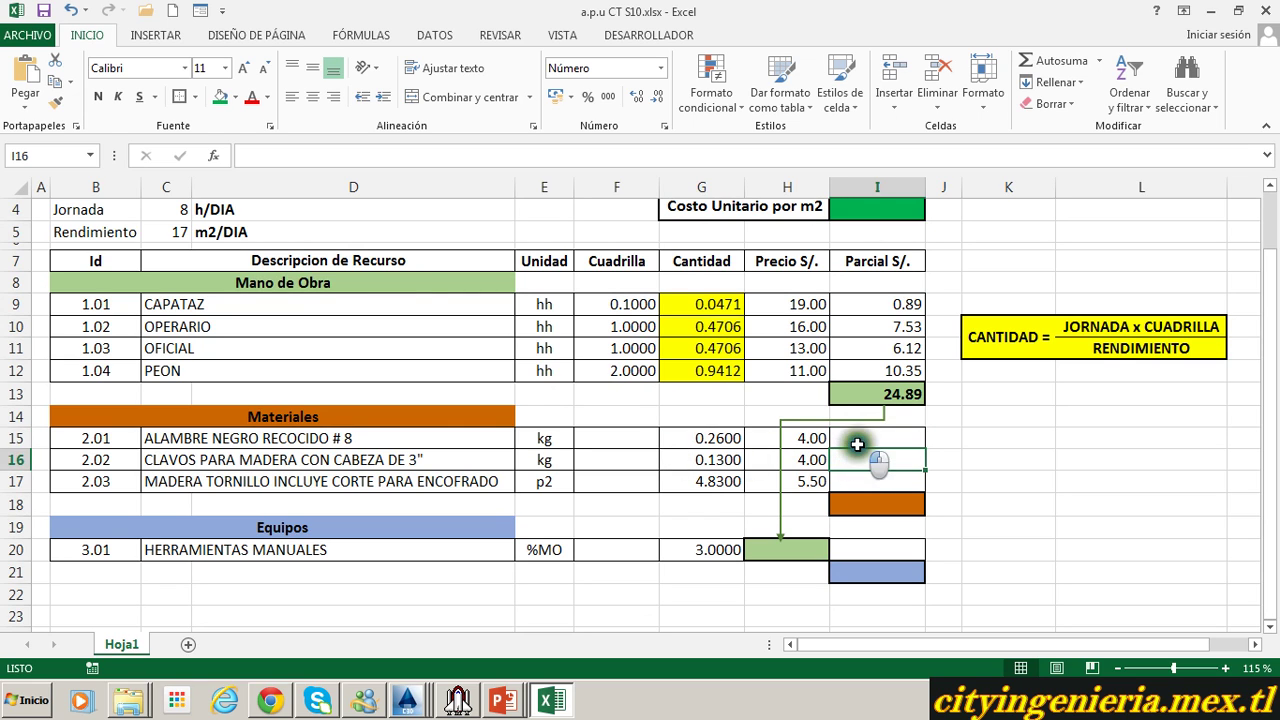
pyautogui.write('=')
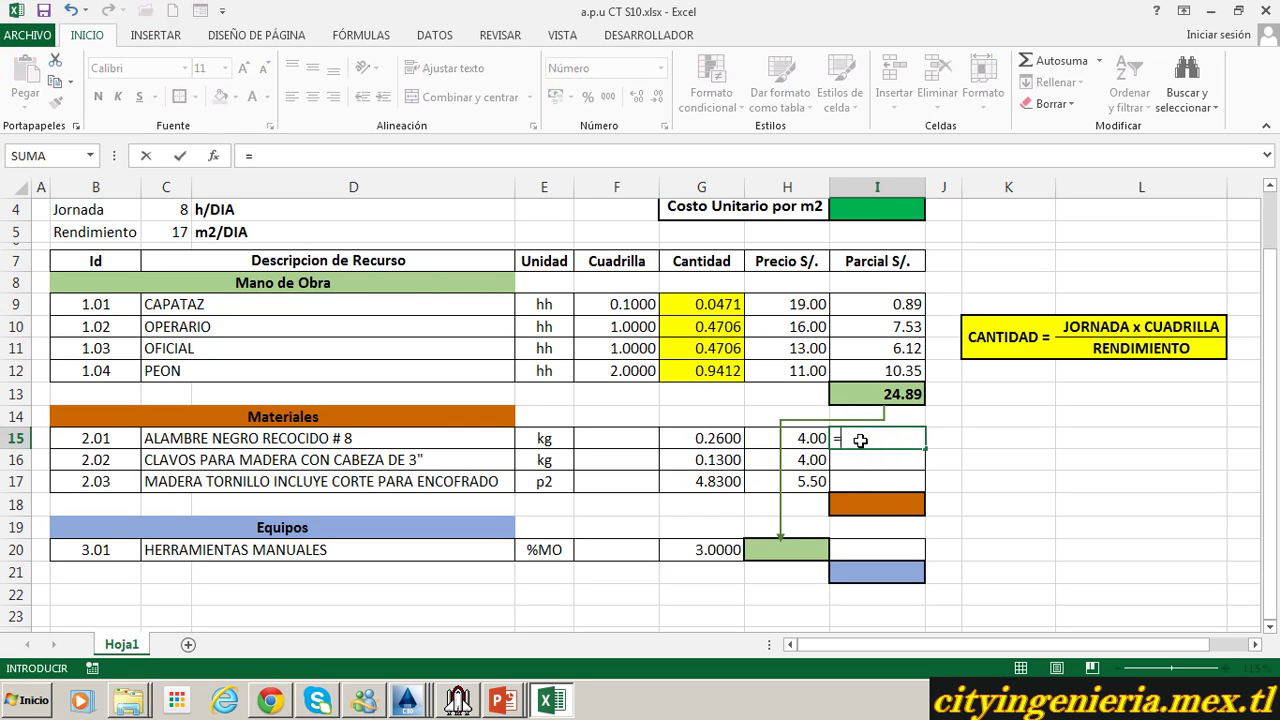
pyautogui.click(716, 441)
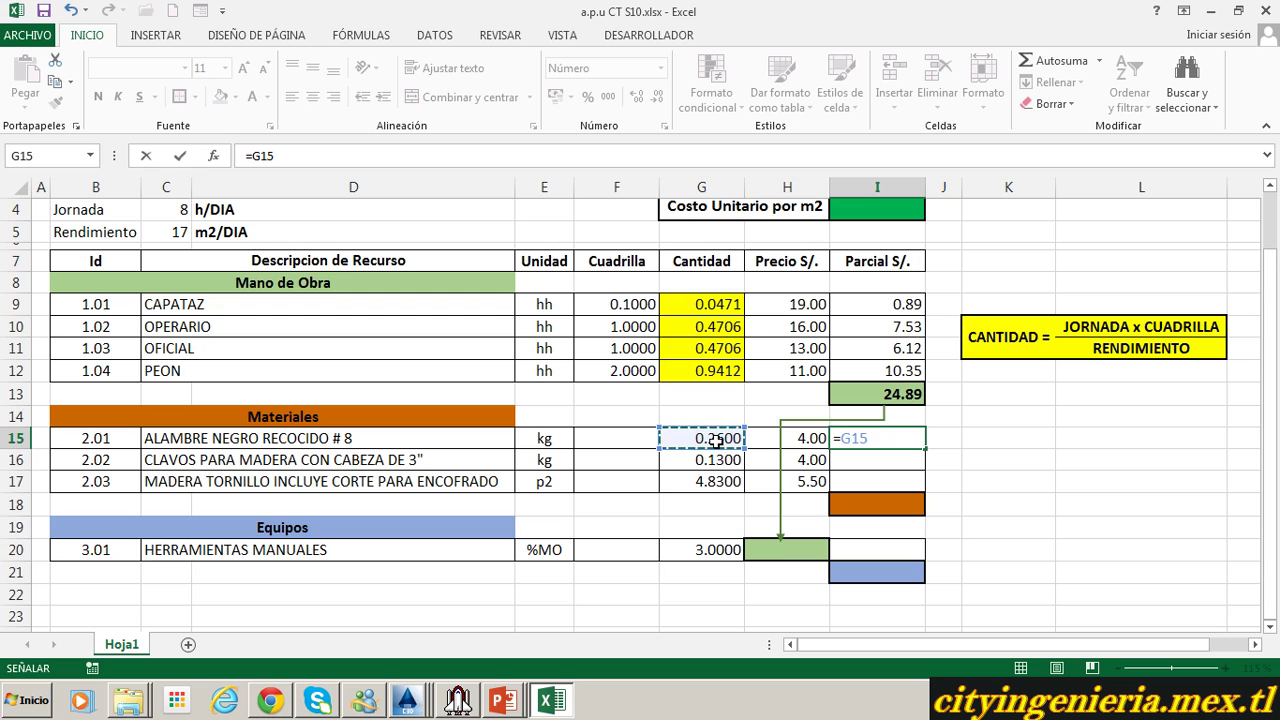
pyautogui.write('*')
pyautogui.click(807, 442)
pyautogui.press('Return')
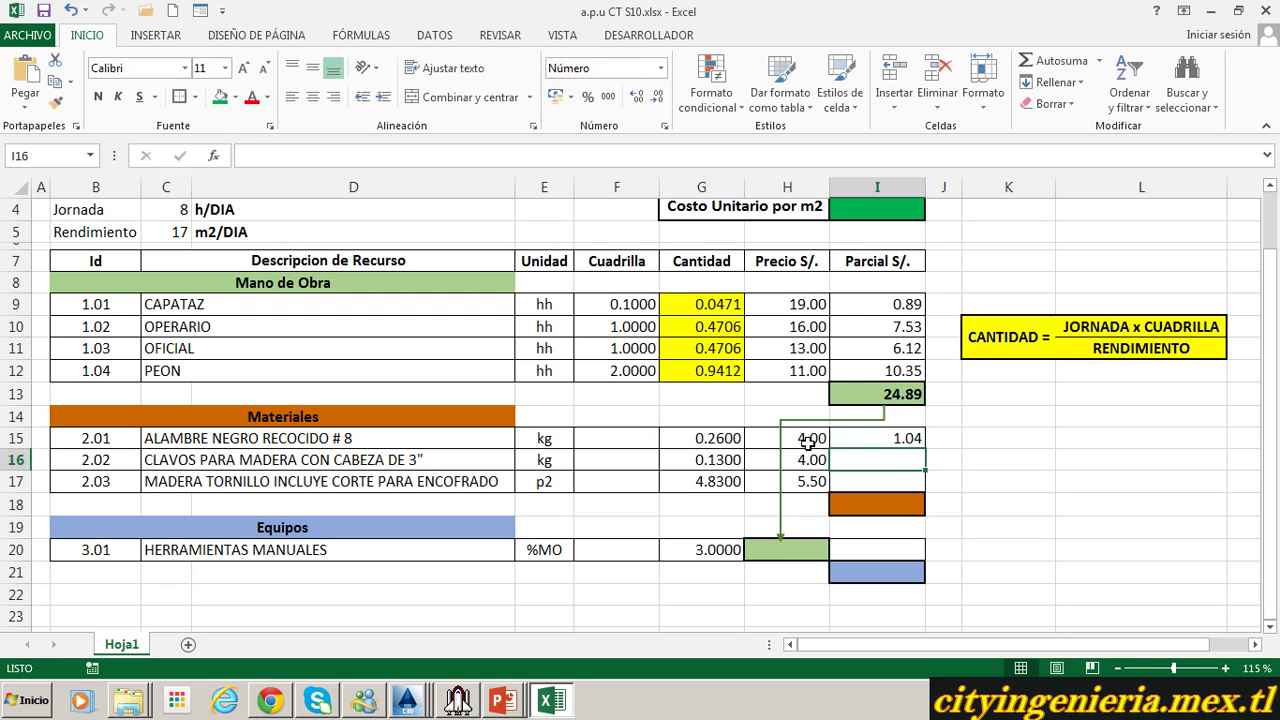
pyautogui.click(905, 443)
pyautogui.moveTo(924, 449); pyautogui.dragTo(921, 488)
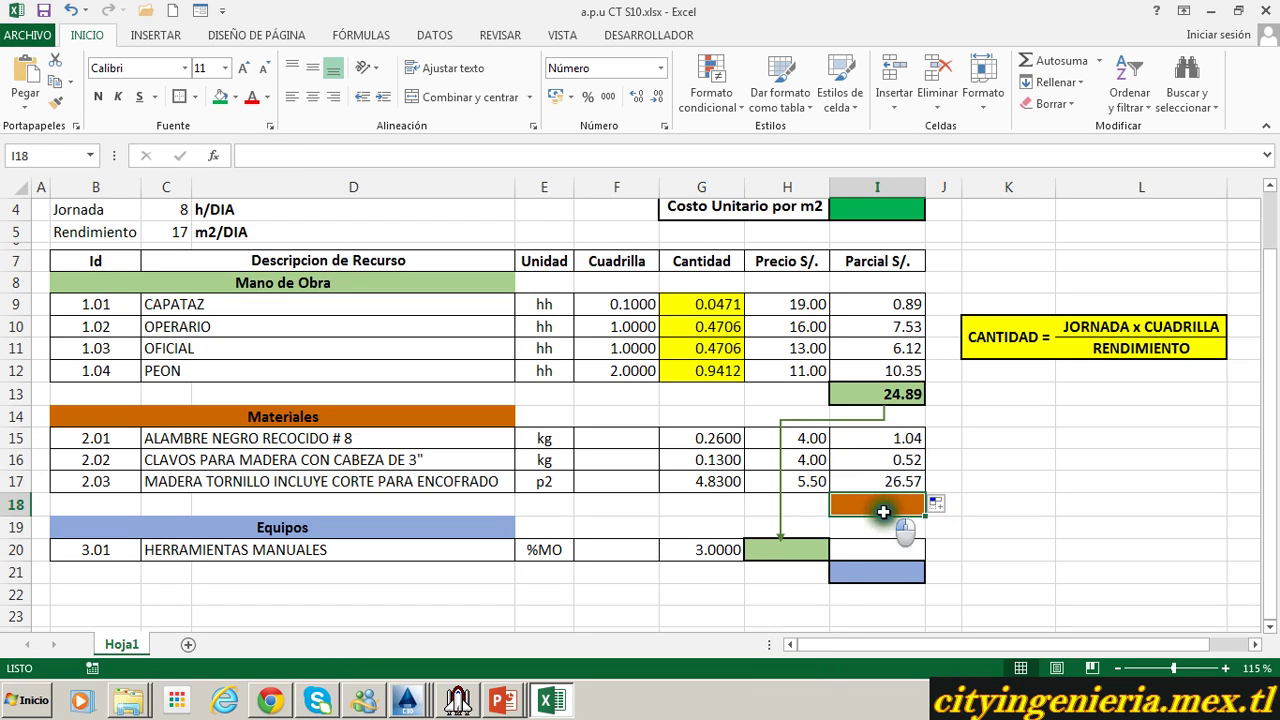
# Total the materials' partial costs I15:I17 in the orange cell I18 using AutoSum.
pyautogui.click(877, 447)
pyautogui.moveTo(877, 450); pyautogui.dragTo(874, 505)
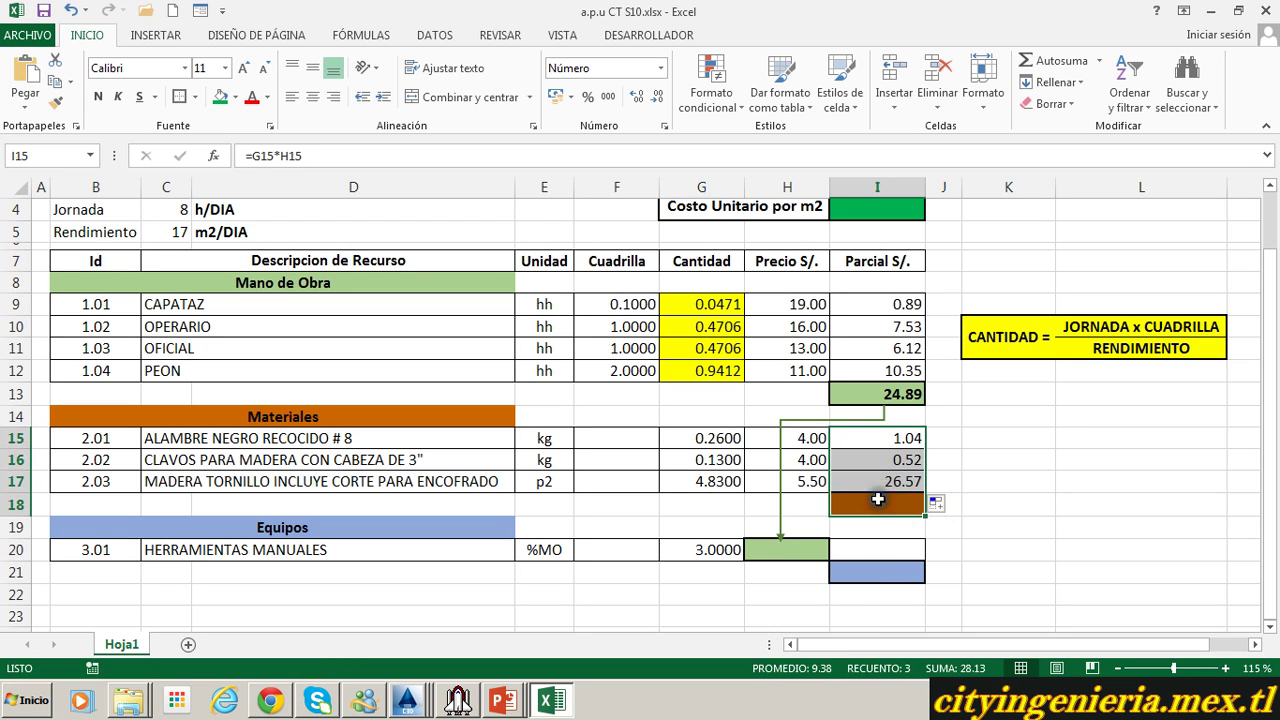
pyautogui.click(1027, 66)
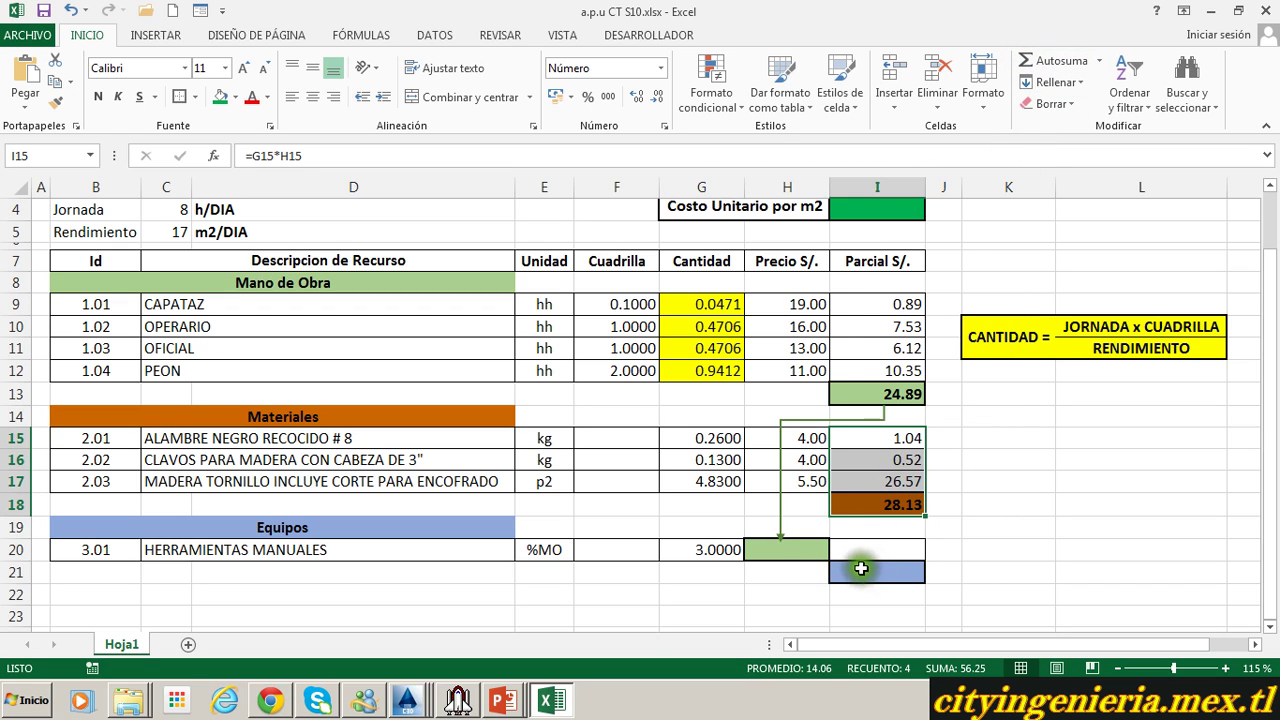
# Link the HERRAMIENTAS MANUALES price in H20 to the labour subtotal with =I13.
pyautogui.click(806, 553)
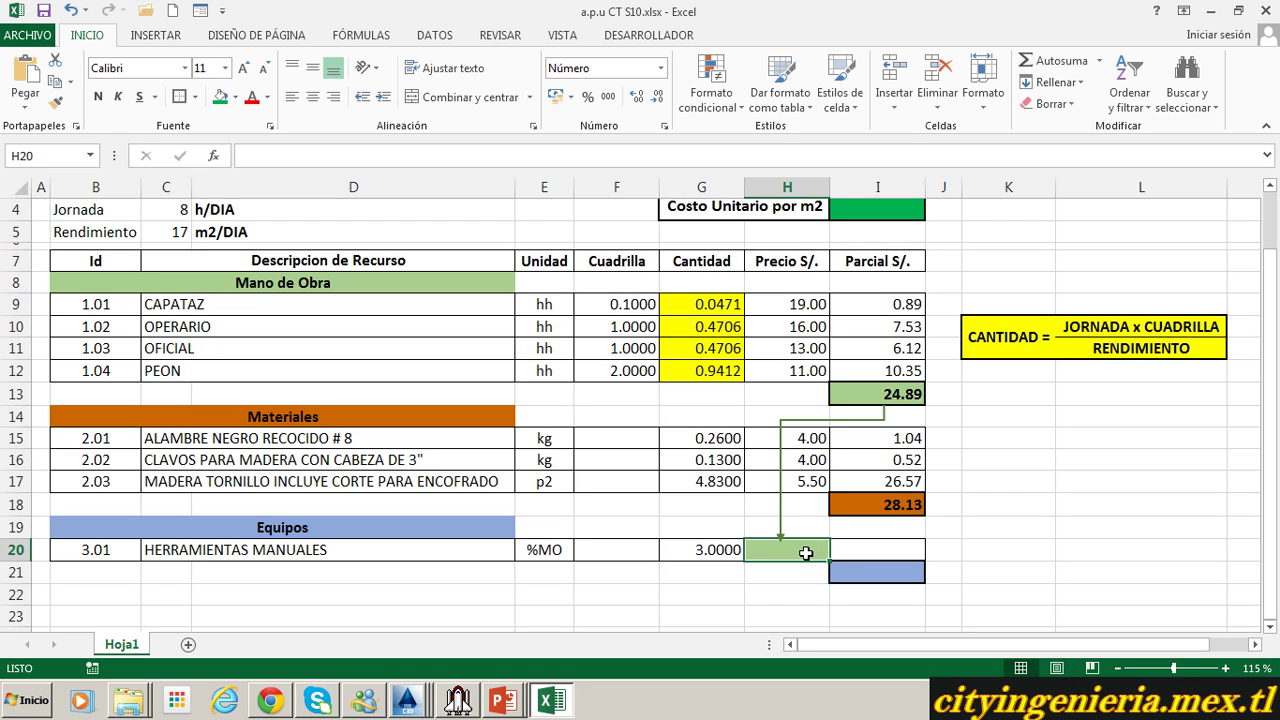
pyautogui.write('?')
pyautogui.write('=')
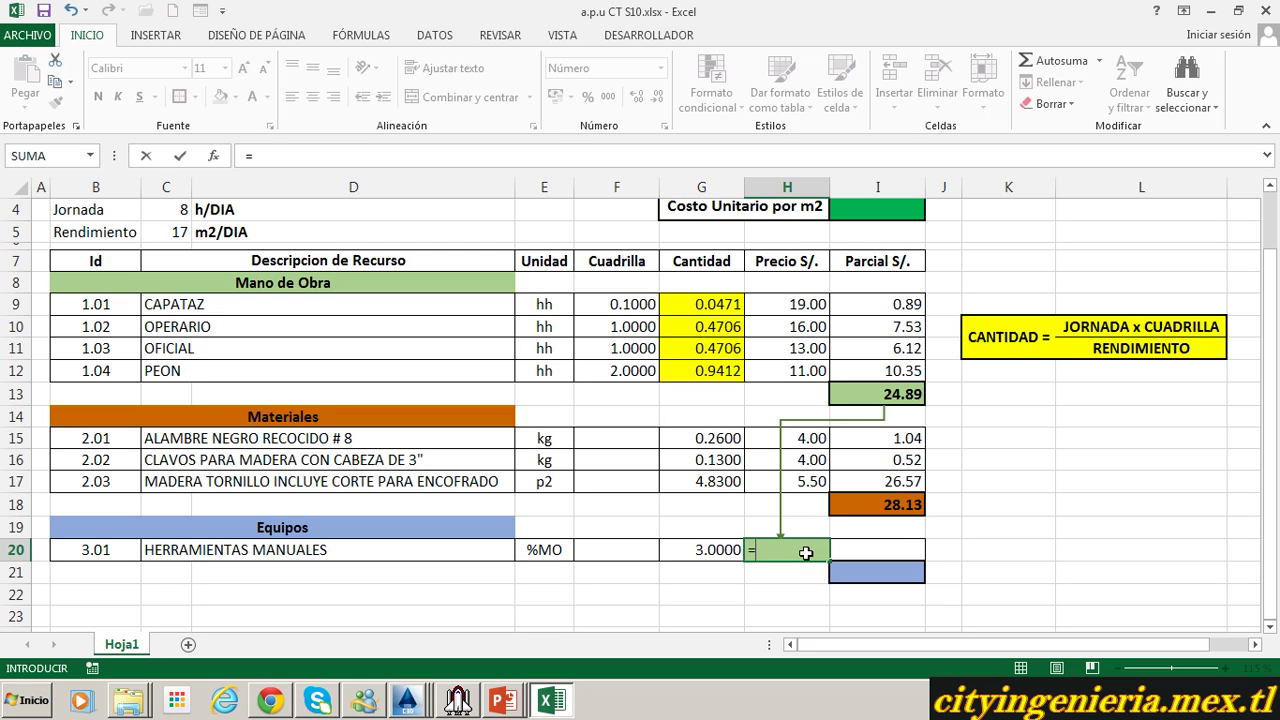
pyautogui.click(912, 394)
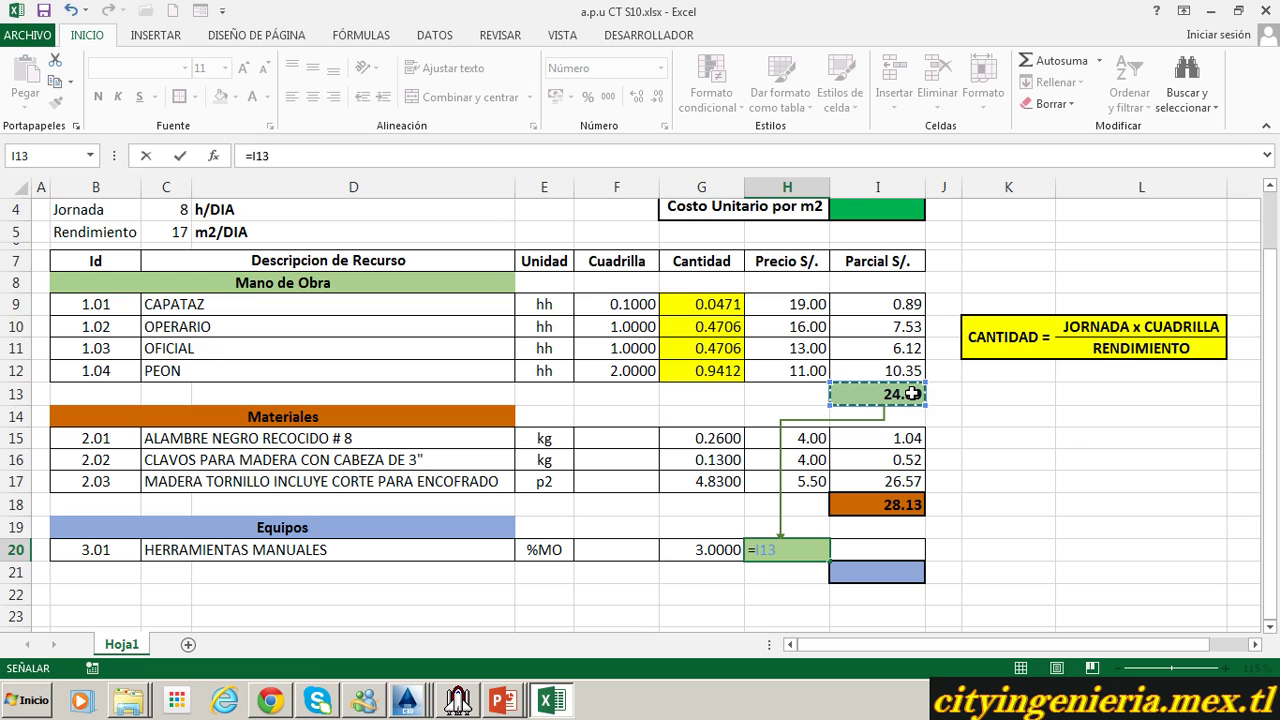
pyautogui.press('Return')
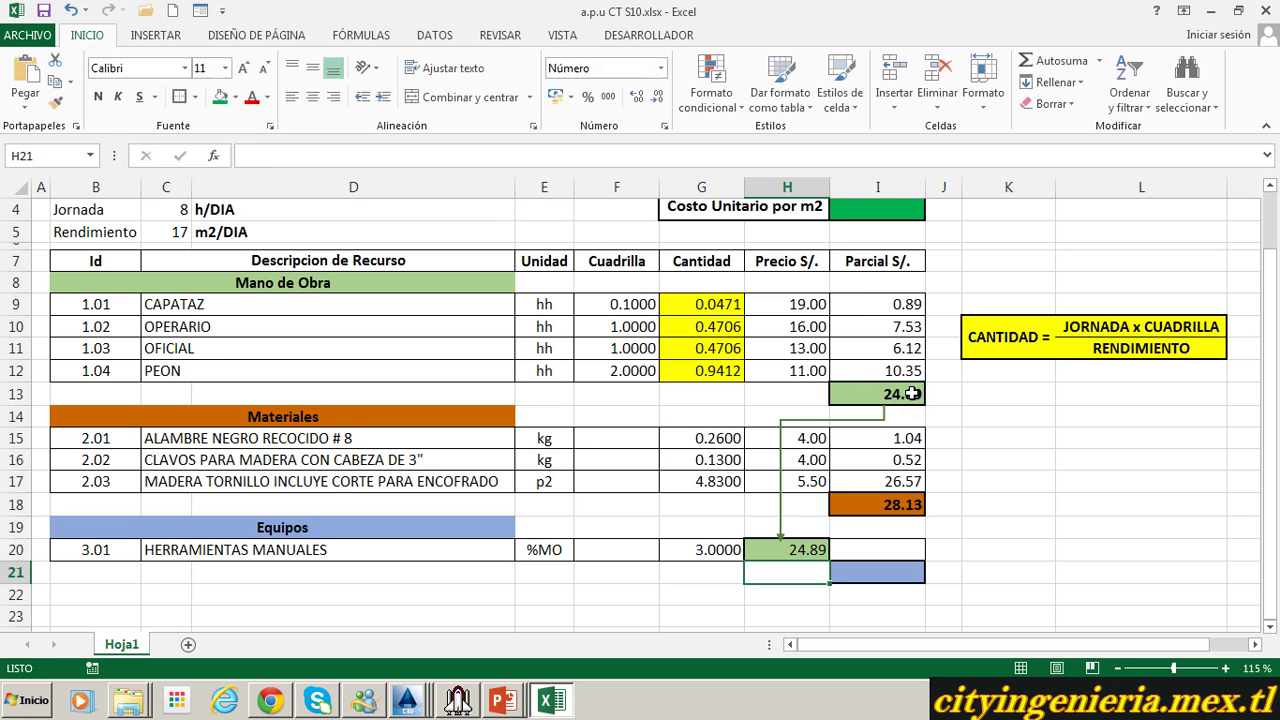
# Calculate the HERRAMIENTAS MANUALES partial cost in I20 as a percentage of labour with =G20*H20/100.
pyautogui.click(889, 551)
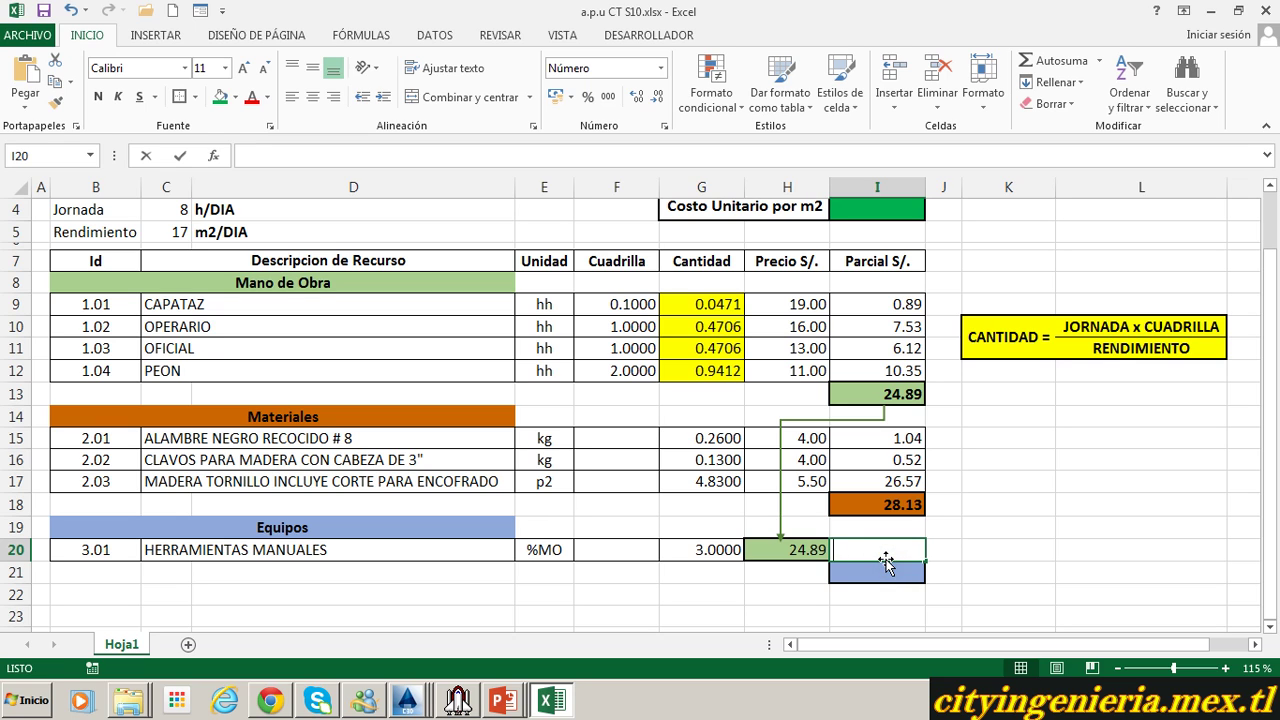
pyautogui.write('=')
pyautogui.click(712, 551)
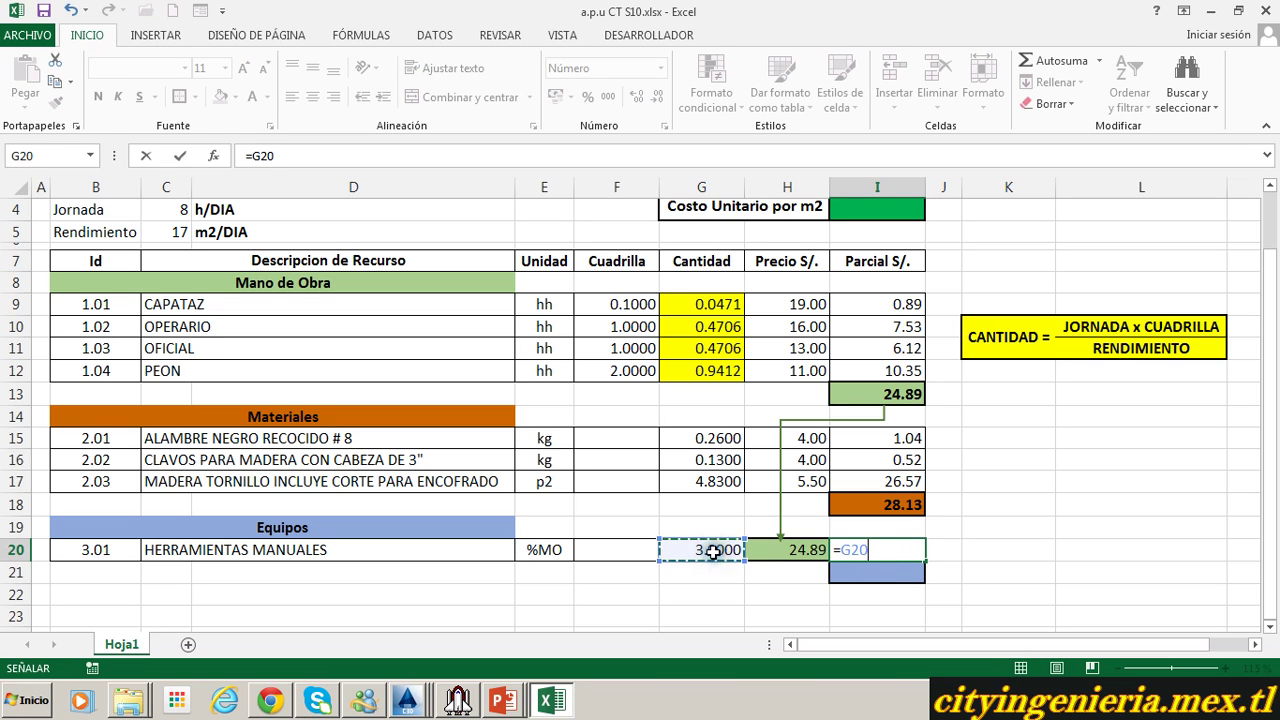
pyautogui.write('*')
pyautogui.click(805, 553)
pyautogui.write('/')
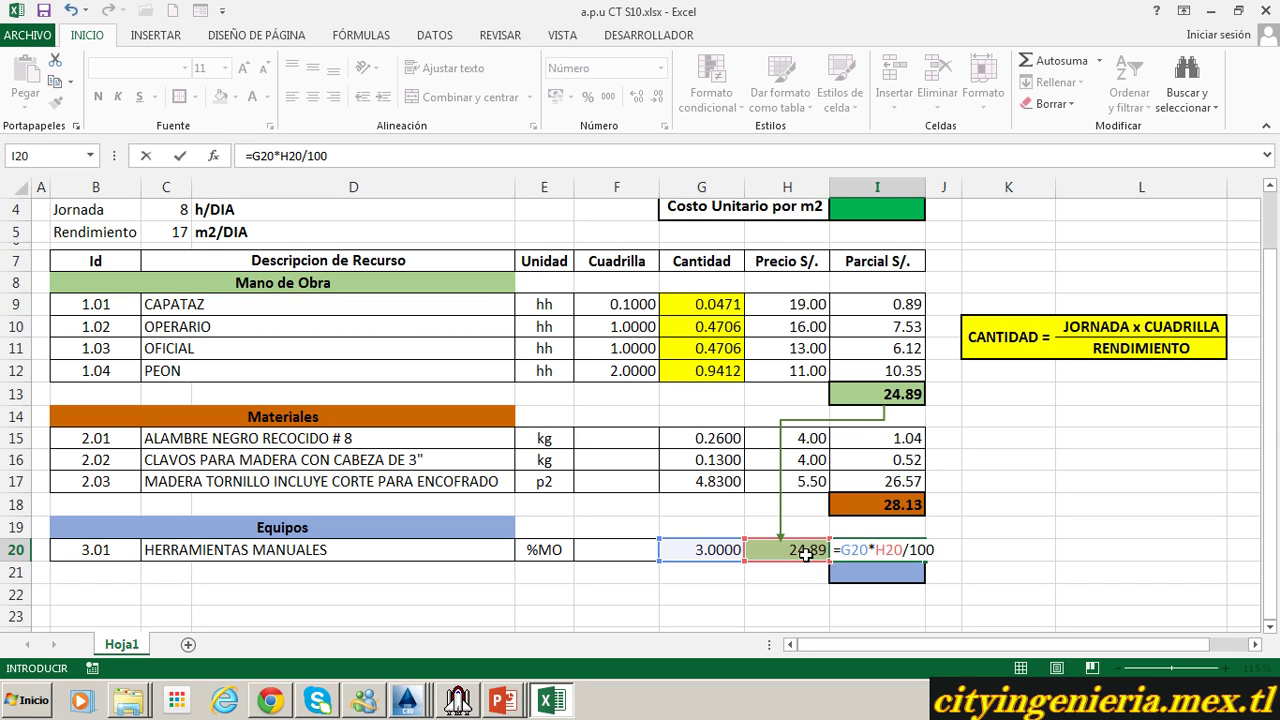
pyautogui.write('100')
pyautogui.press('Return')
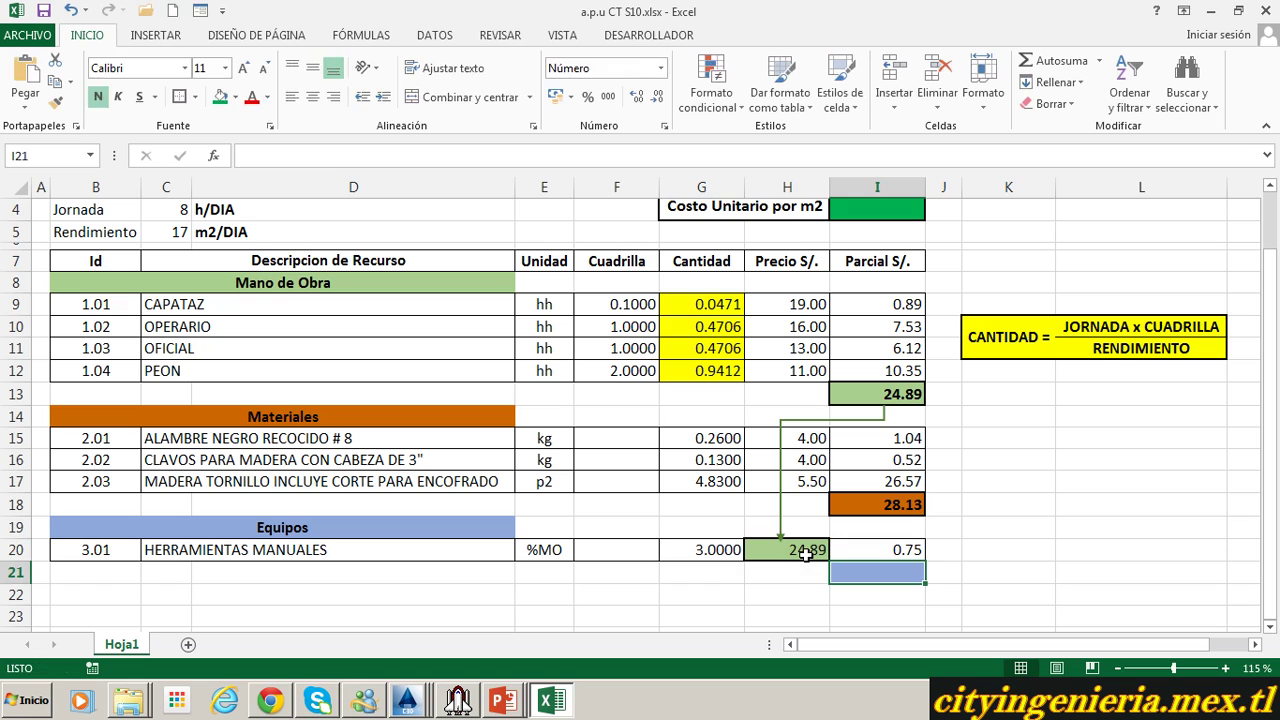
# Total the equipment partial cost from I20 in the blue cell I21 using AutoSum.
pyautogui.moveTo(888, 549); pyautogui.dragTo(903, 568)
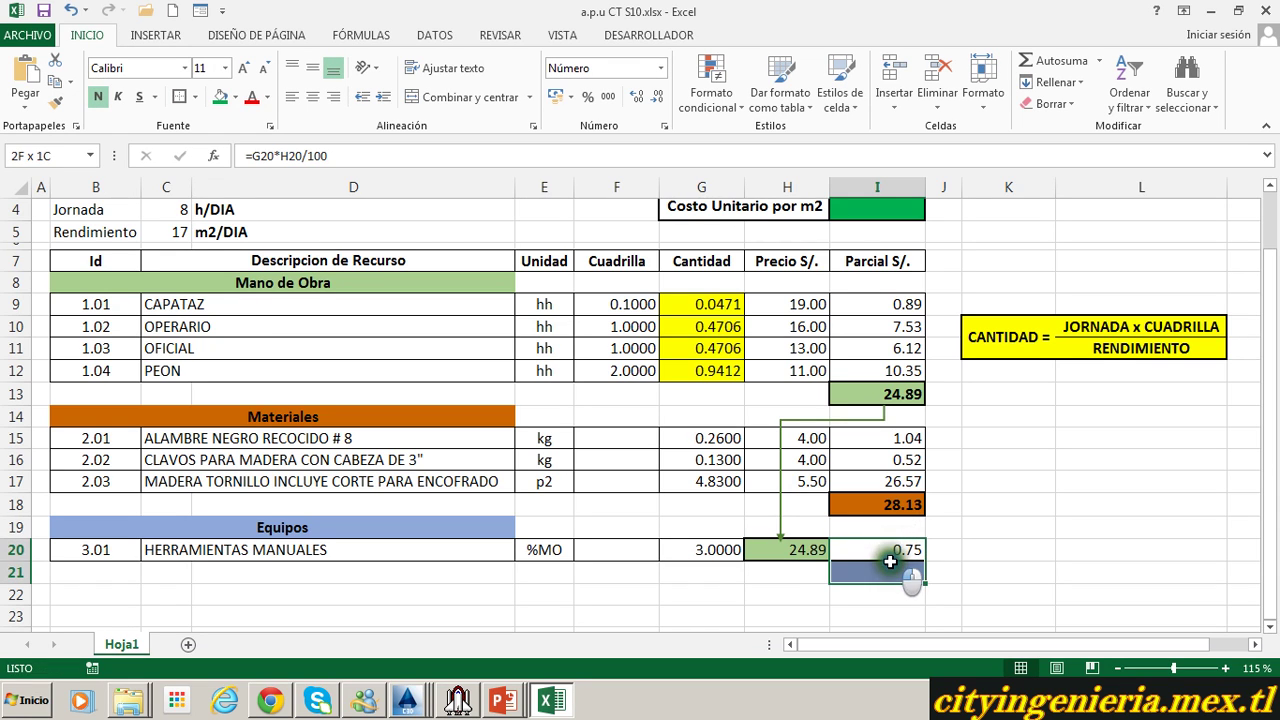
pyautogui.click(1025, 60)
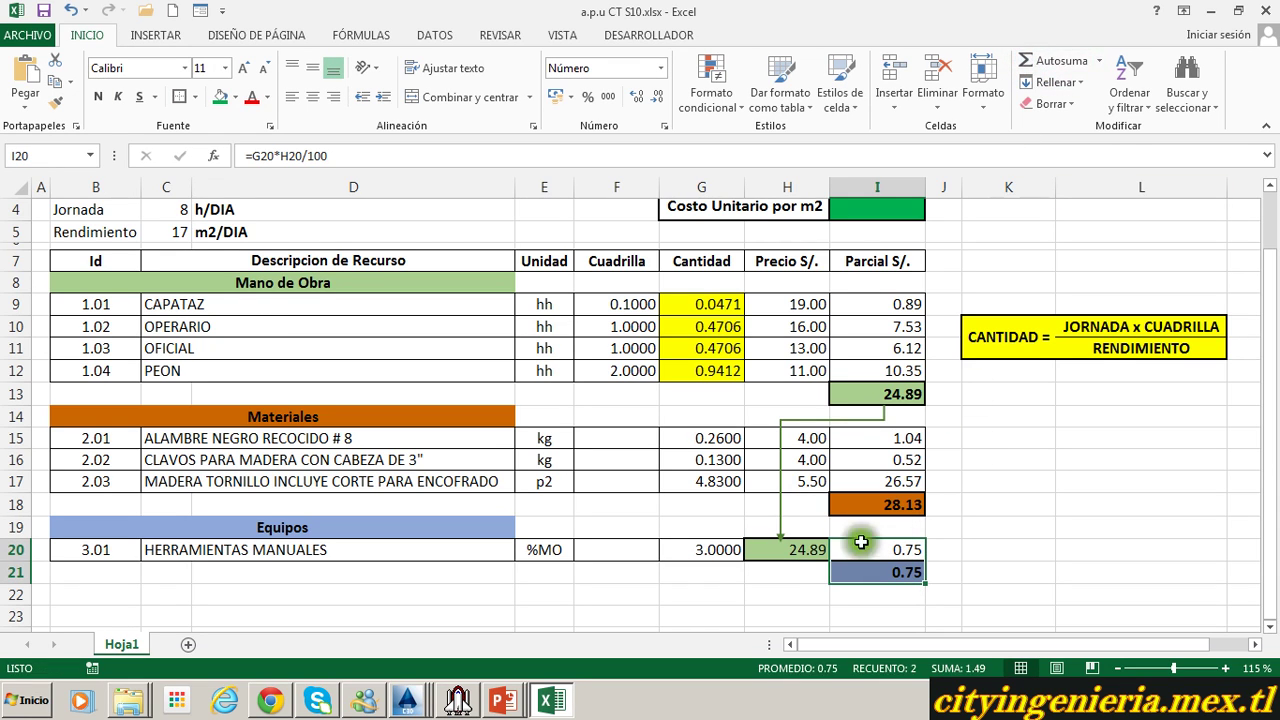
pyautogui.click(866, 574)
# Collapse the ribbon so the whole price analysis table fits on screen.
pyautogui.scroll(1, 737, 517)
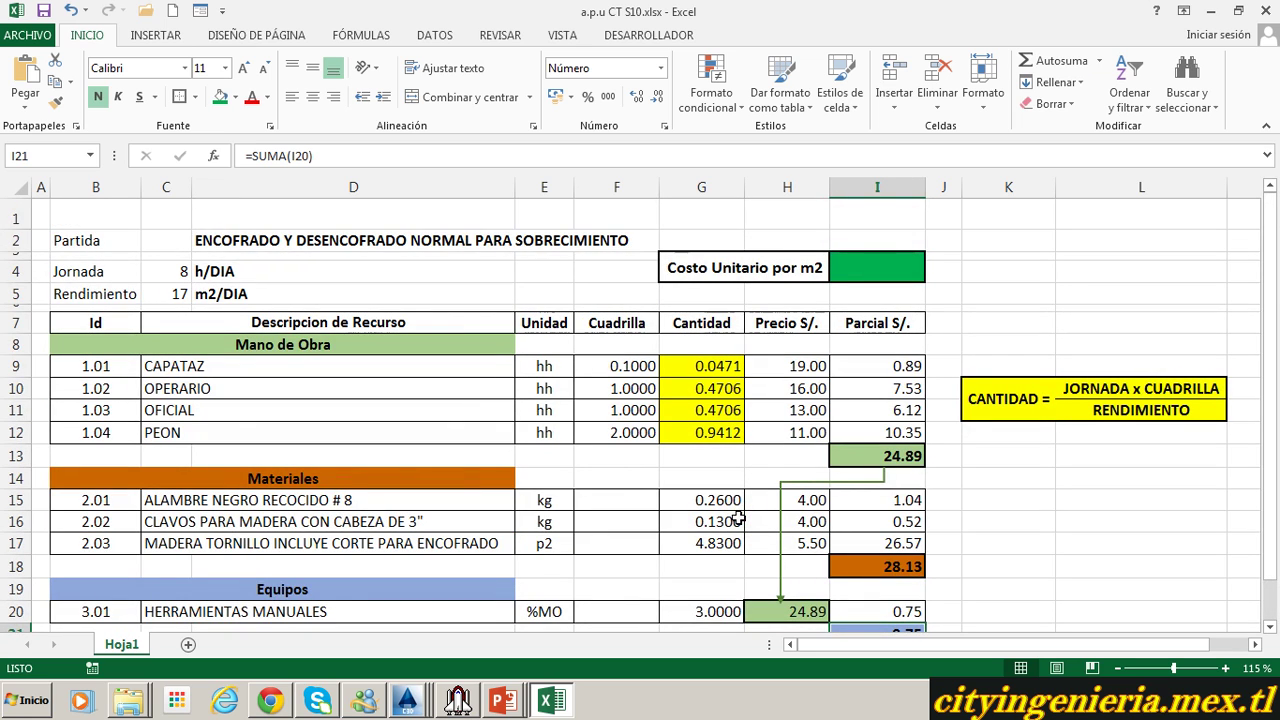
pyautogui.scroll(-1, 737, 517)
pyautogui.scroll(1, 740, 517)
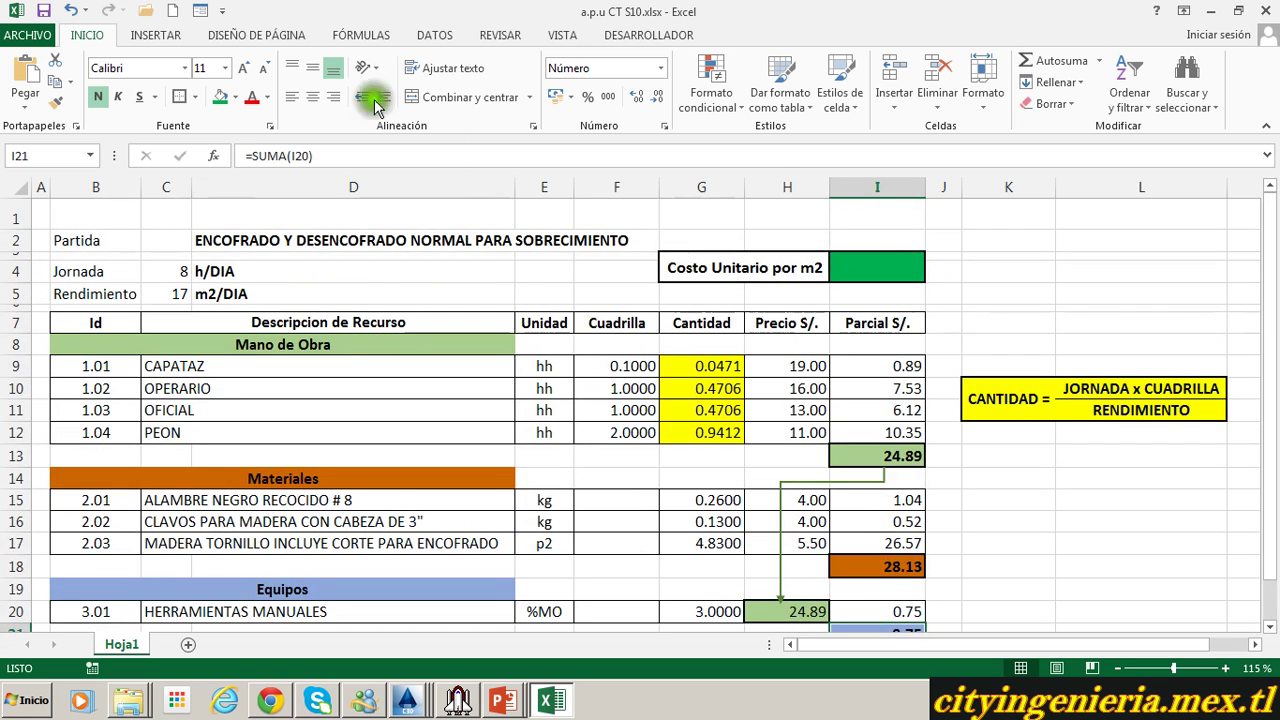
pyautogui.doubleClick(96, 36)
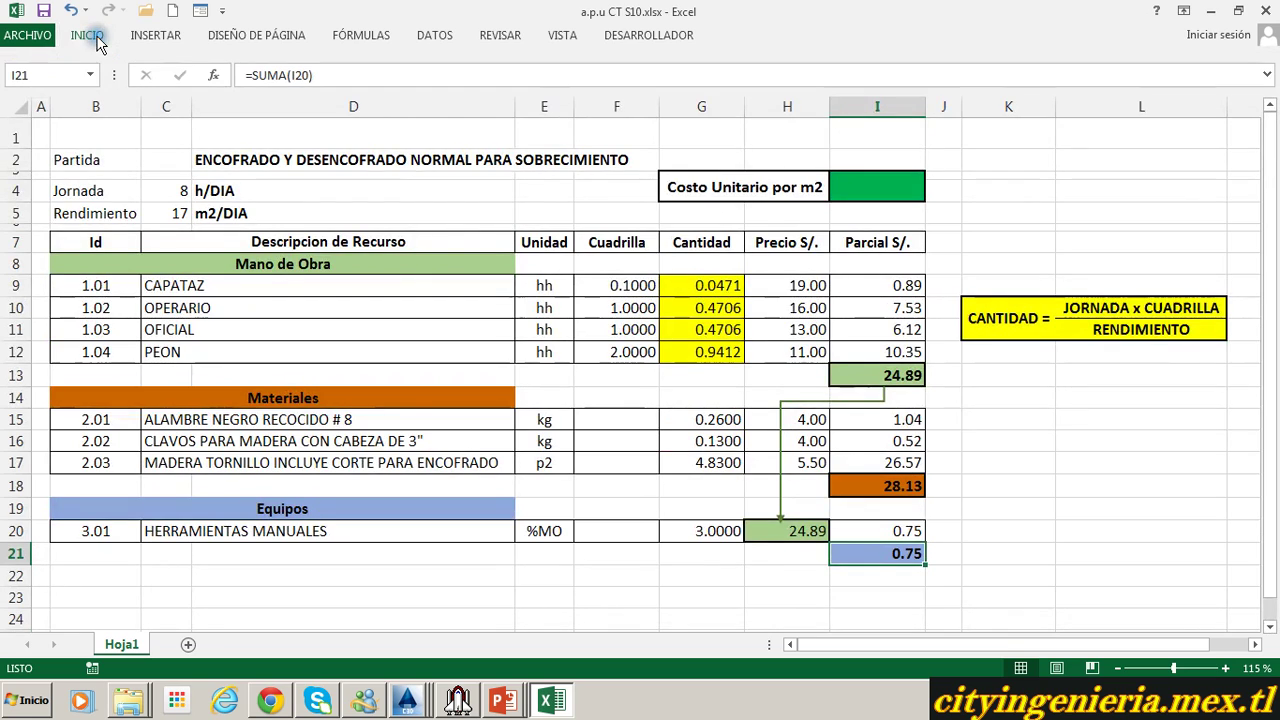
# Calculate Costo Unitario por m2 in the green cell with =I13+I18+I21, adding the labour, materials and equipment subtotals.
pyautogui.click(896, 196)
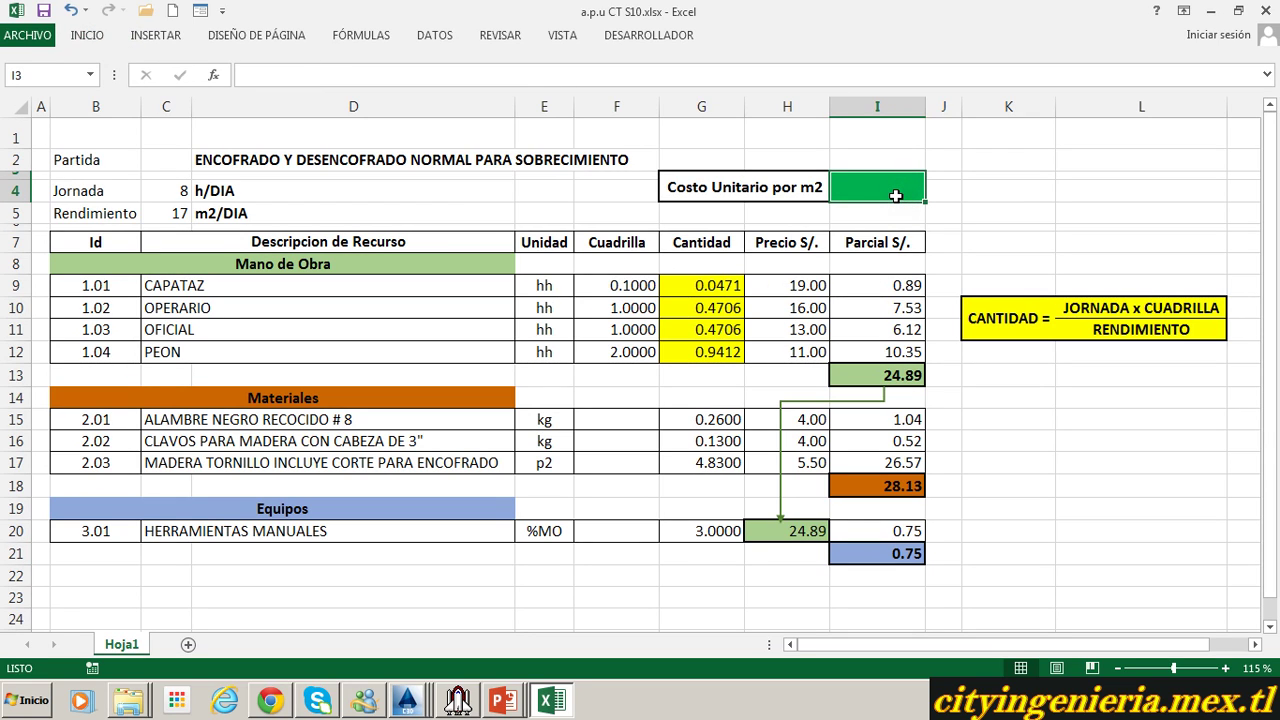
pyautogui.write('=')
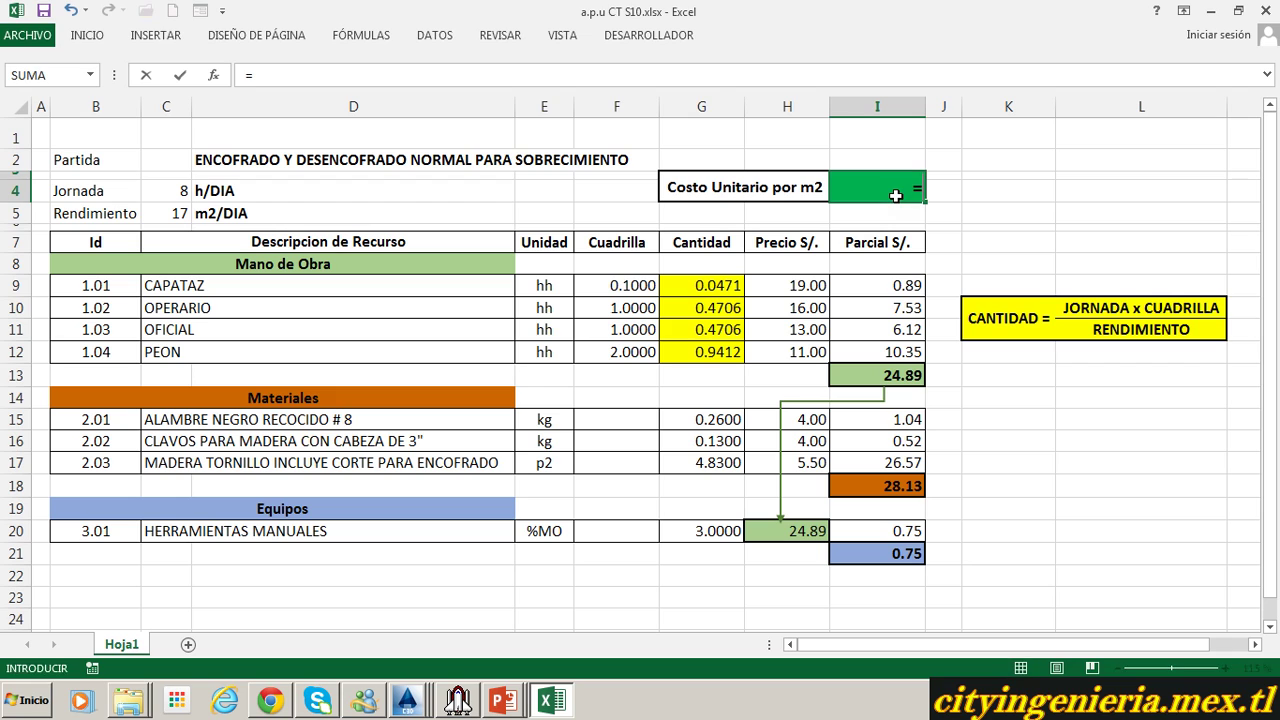
pyautogui.click(908, 374)
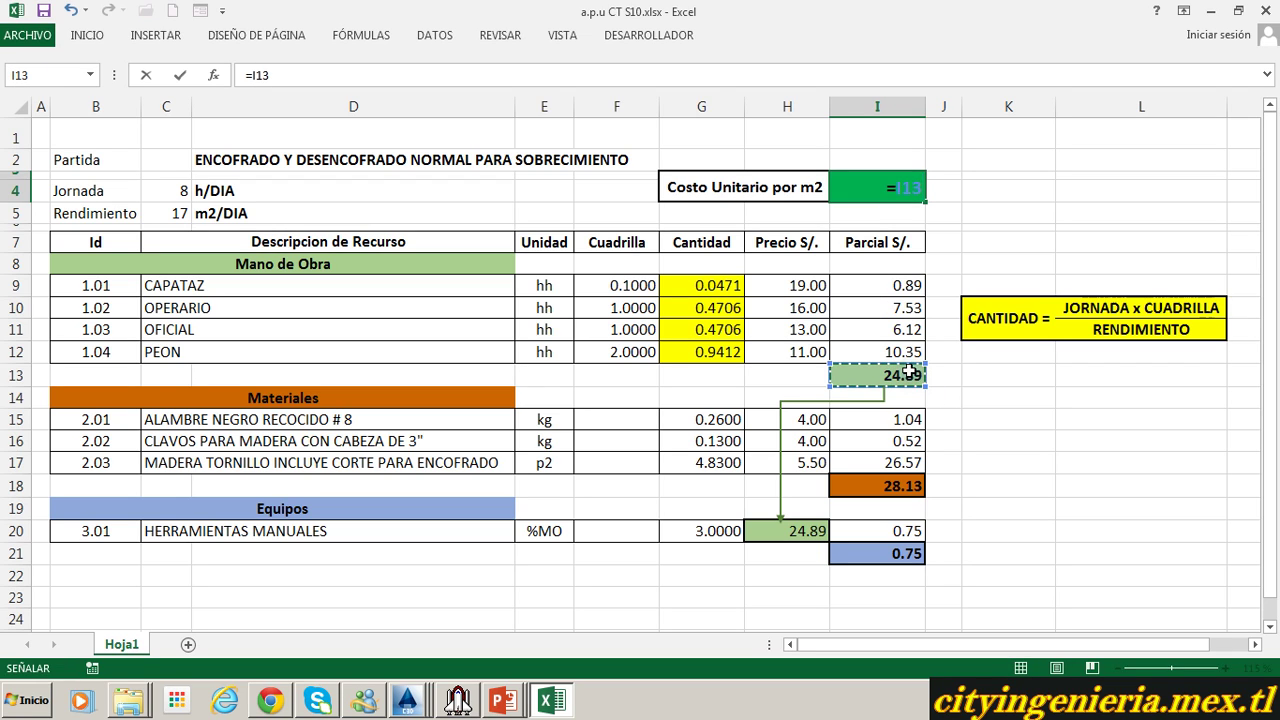
pyautogui.write('+')
pyautogui.click(889, 487)
pyautogui.write('+')
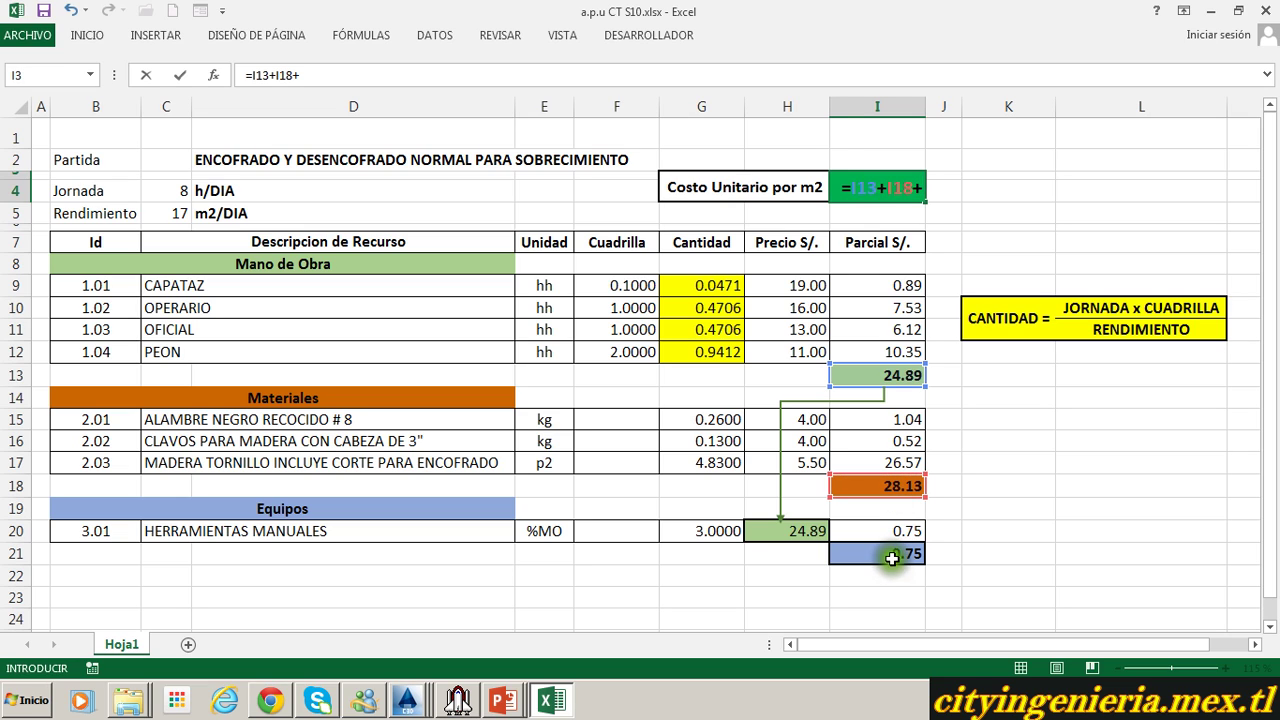
pyautogui.click(891, 557)
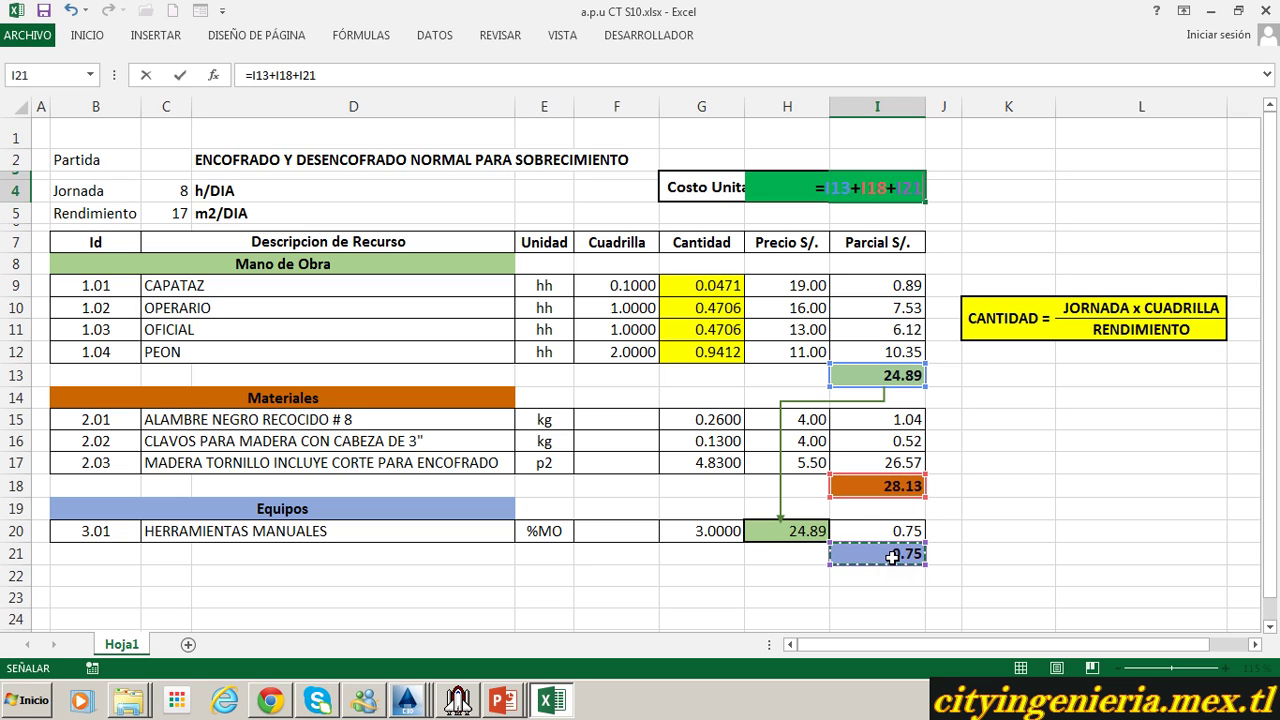
pyautogui.press('Return')
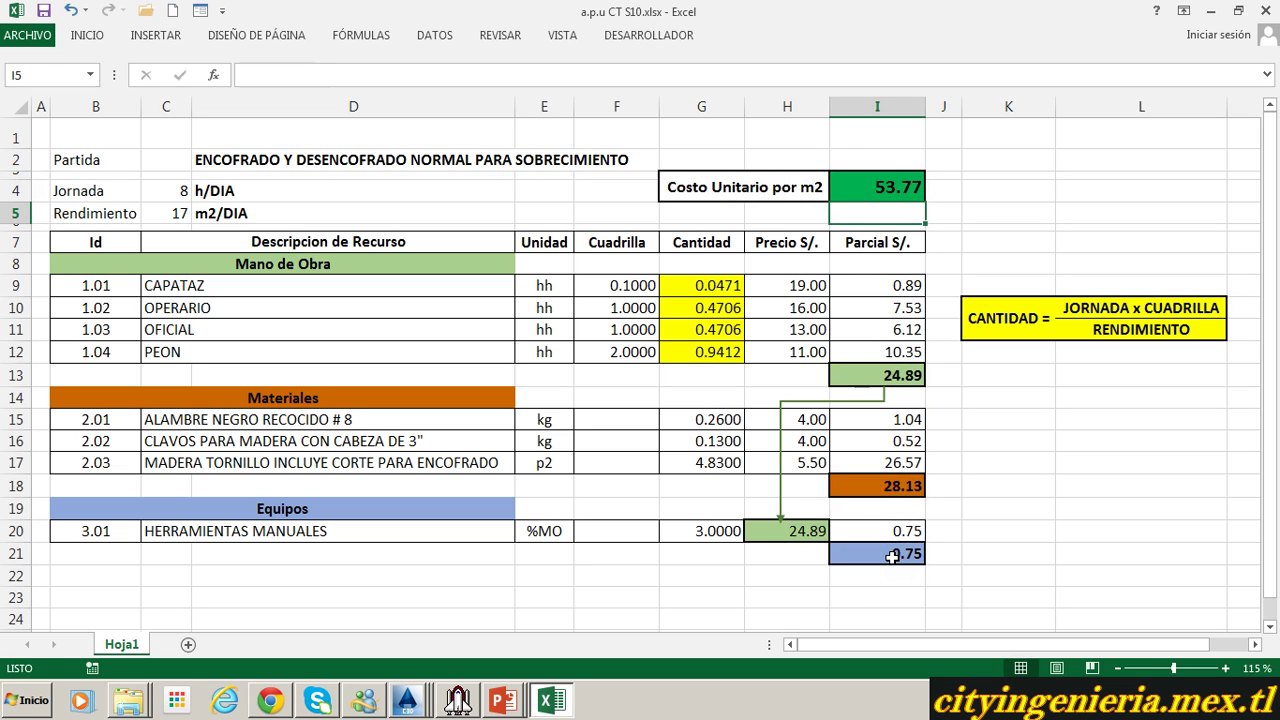
# Zoom the worksheet out to 85% so the complete analysis takes less space.
pyautogui.click(640, 374)
pyautogui.click(849, 191)
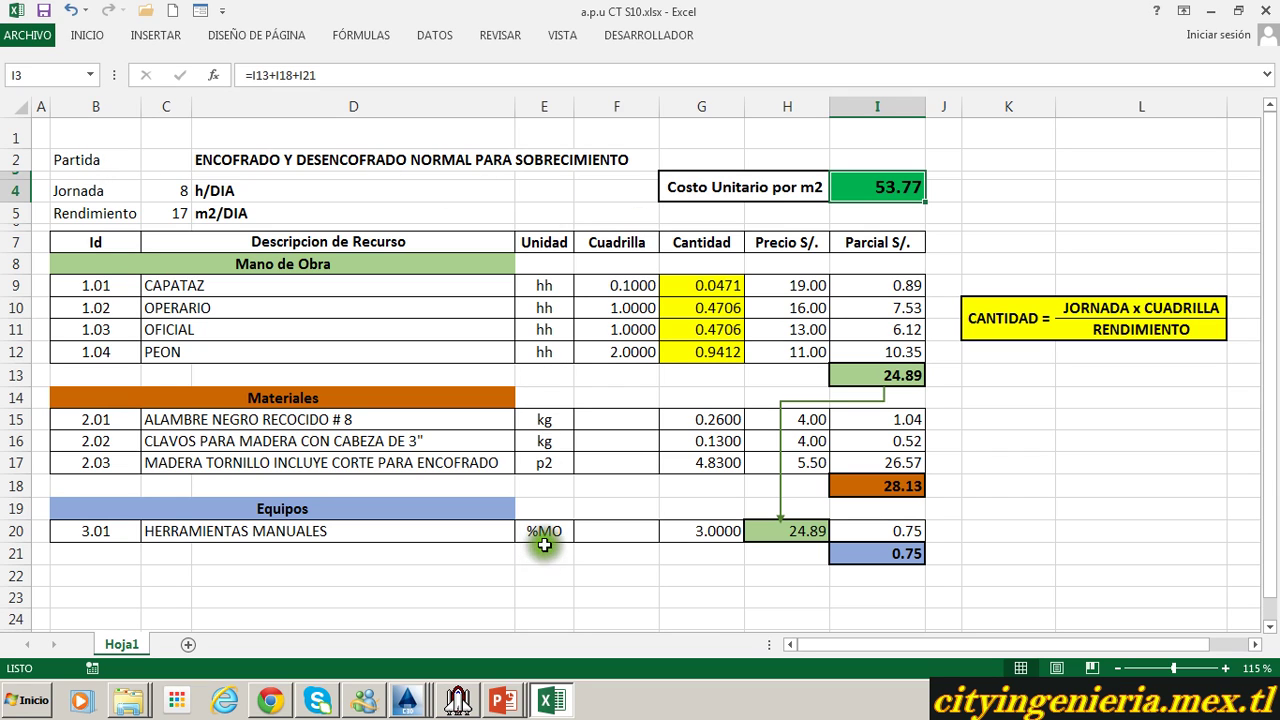
pyautogui.click(603, 459)
pyautogui.scroll(-1, 603, 459)
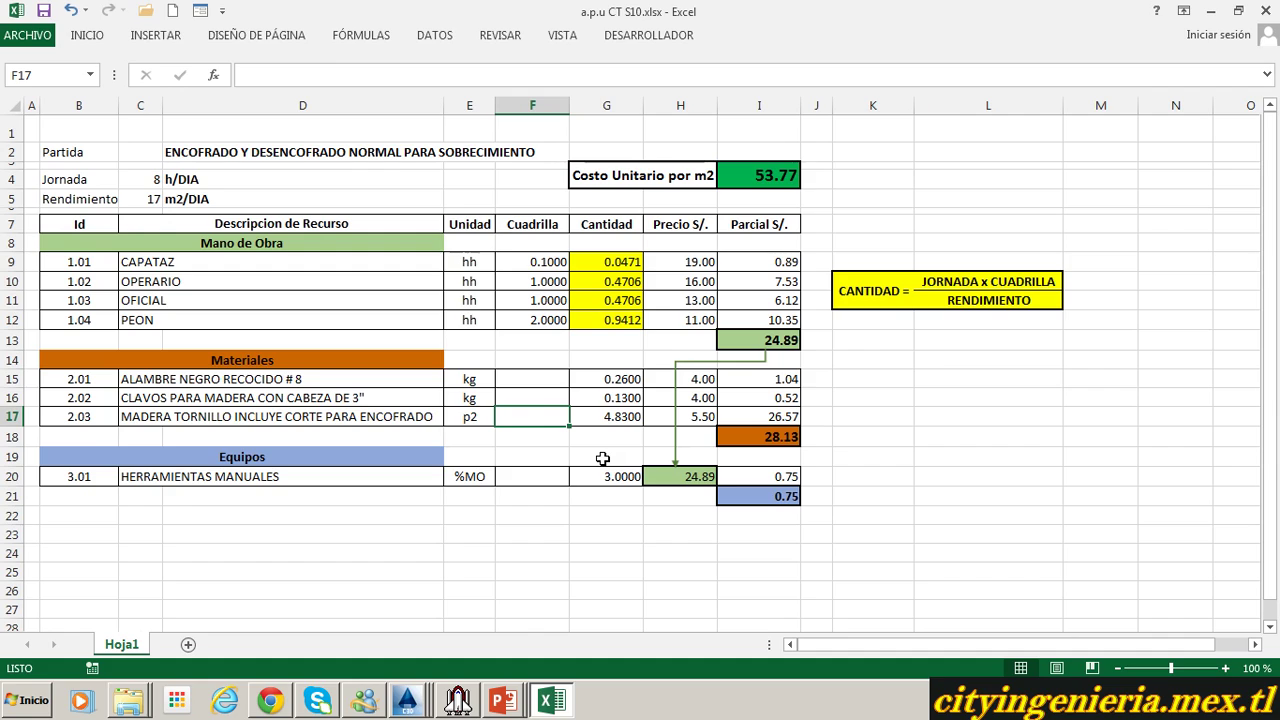
pyautogui.scroll(-1, 603, 459)
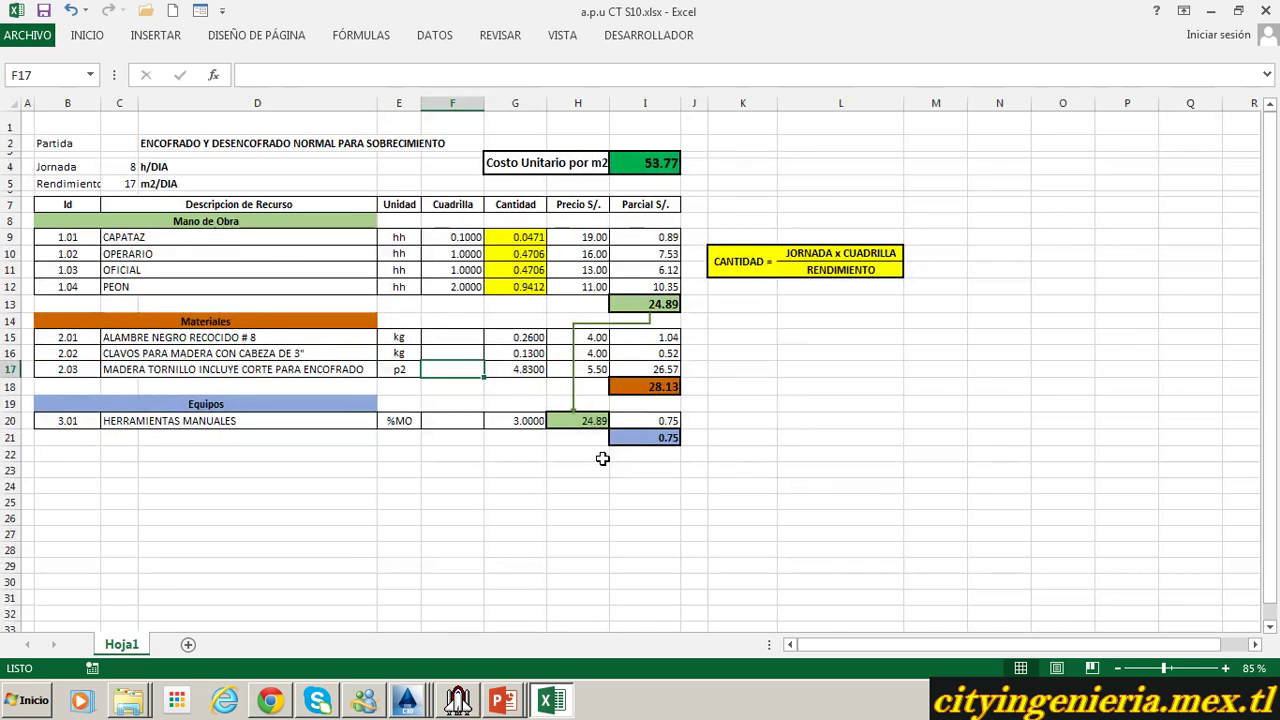
pyautogui.click(405, 240)
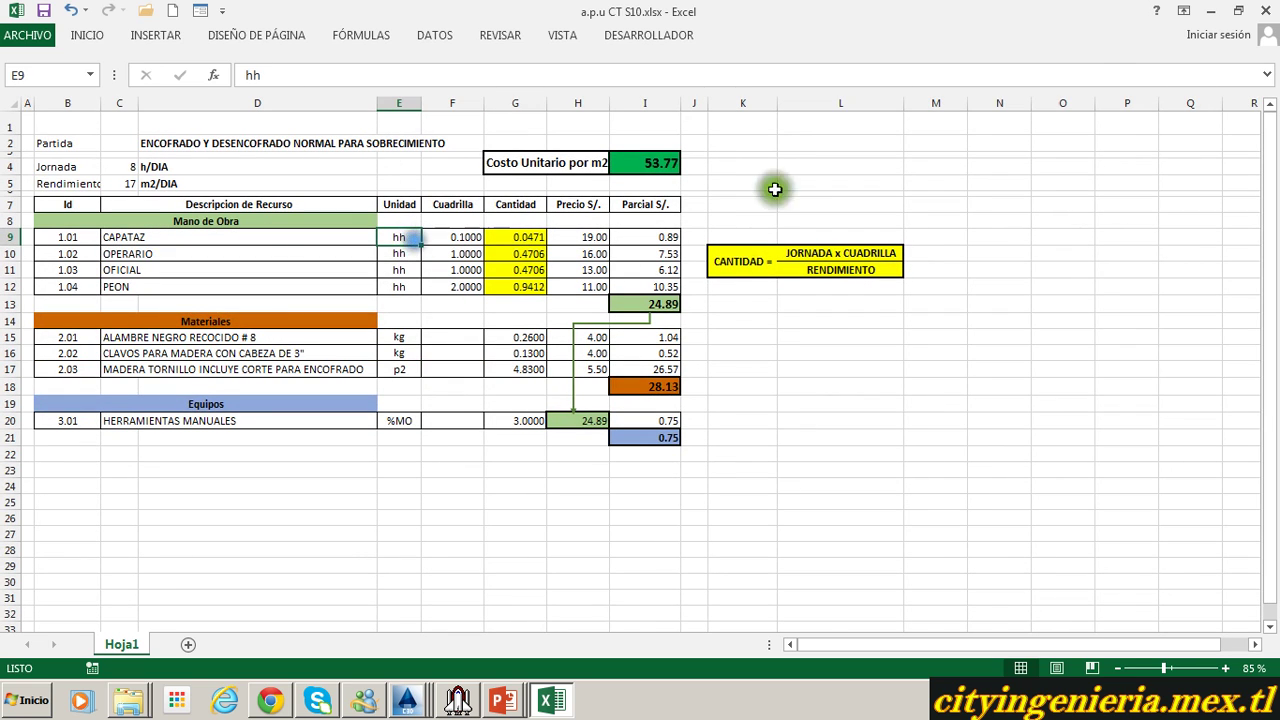
# Restore the workbook window down, move it to the upper-left corner of the desktop and narrow it to end at column I.
pyautogui.click(1238, 10)
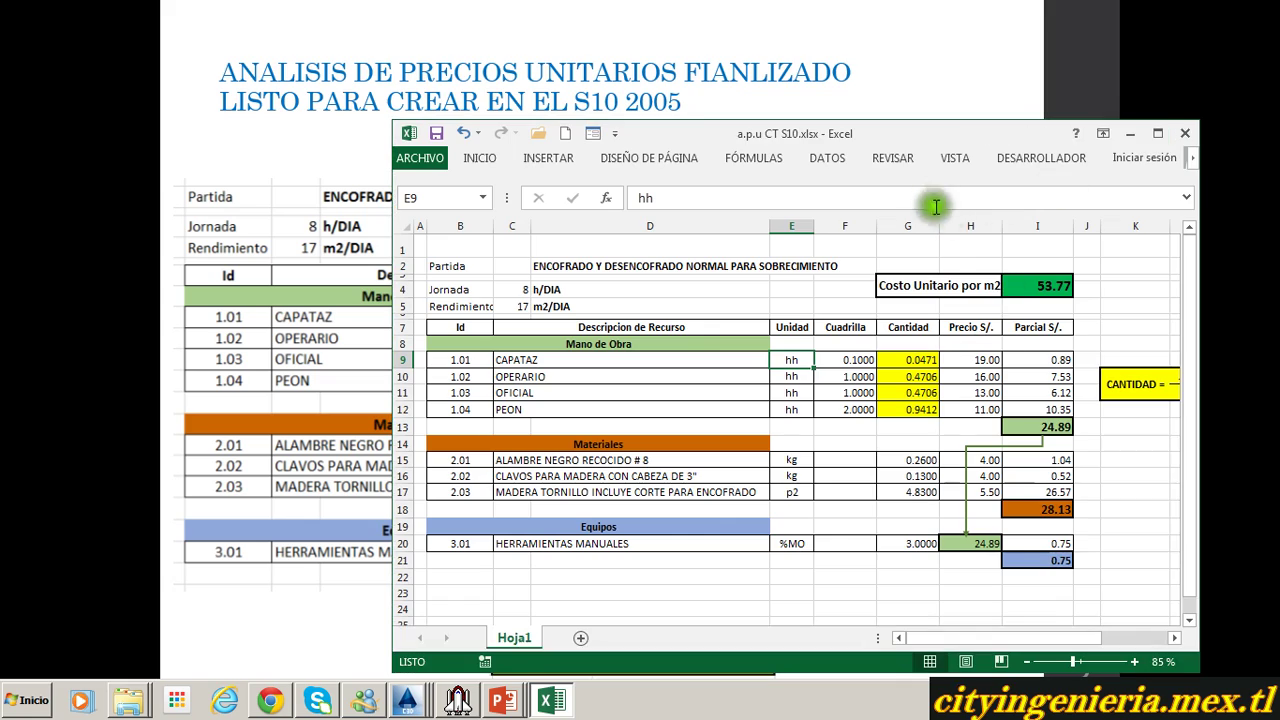
pyautogui.moveTo(924, 136); pyautogui.dragTo(532, 35)
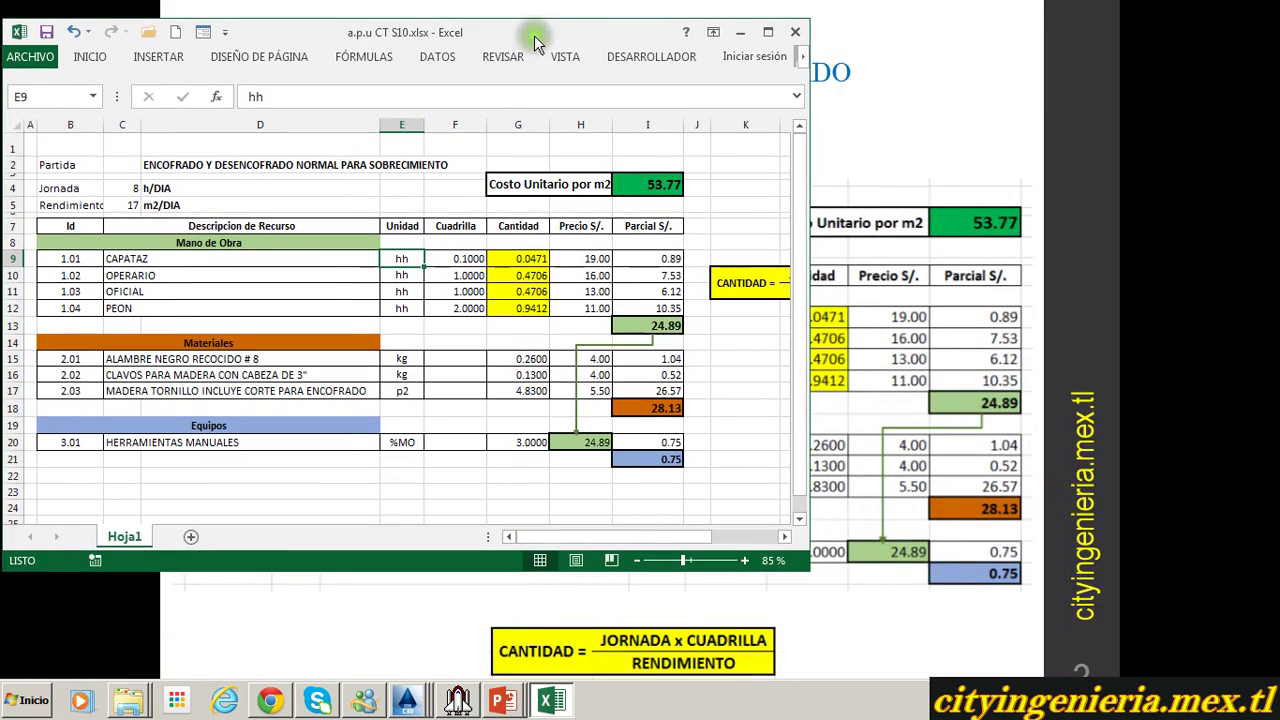
pyautogui.moveTo(808, 370); pyautogui.dragTo(705, 392)
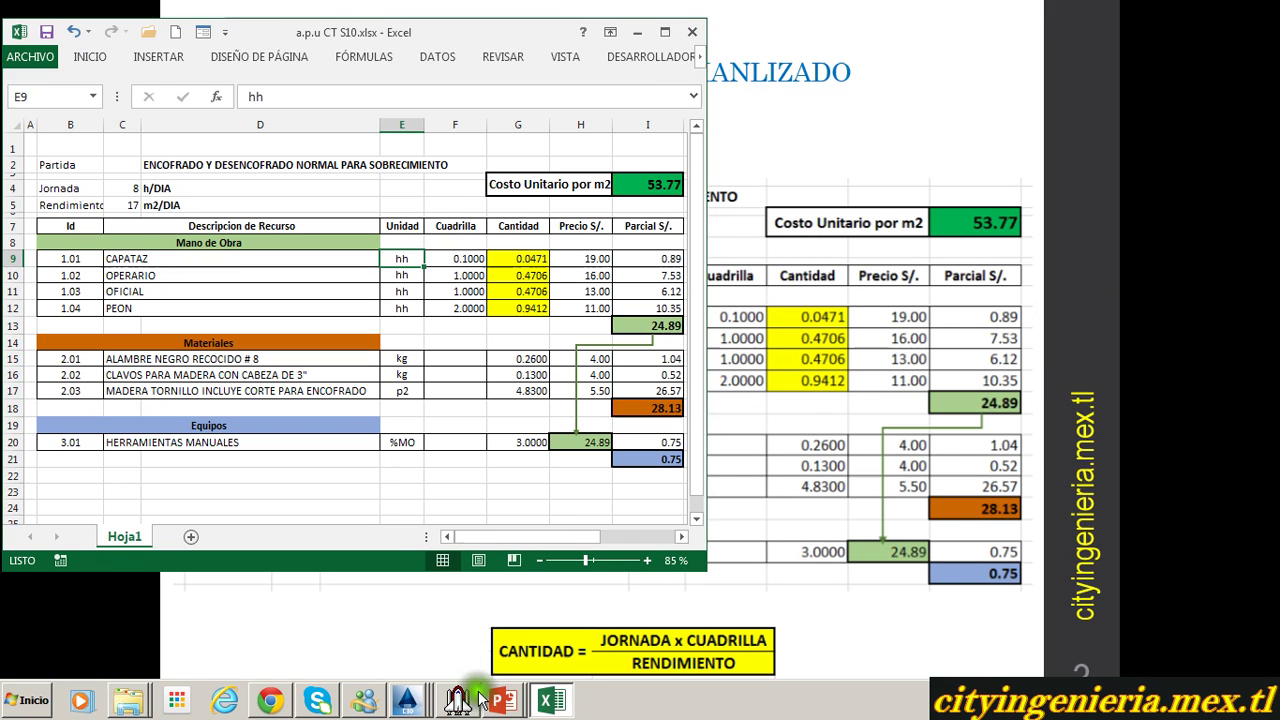
# Switch to S10 Presupuestos 2005 and resize its window beside the workbook at full desktop height, with a narrow Presupuestos tree pane.
pyautogui.click(458, 700)
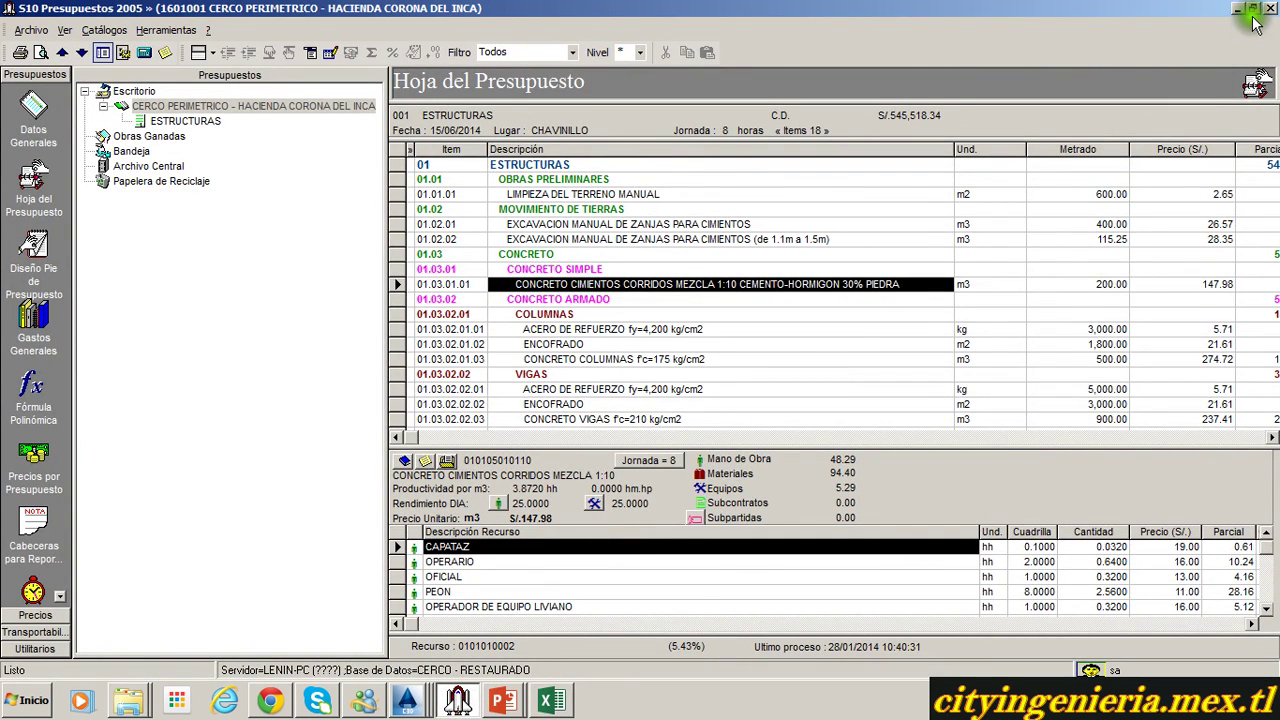
pyautogui.click(1254, 9)
pyautogui.moveTo(786, 183); pyautogui.dragTo(991, 58)
pyautogui.moveTo(329, 284); pyautogui.dragTo(573, 319)
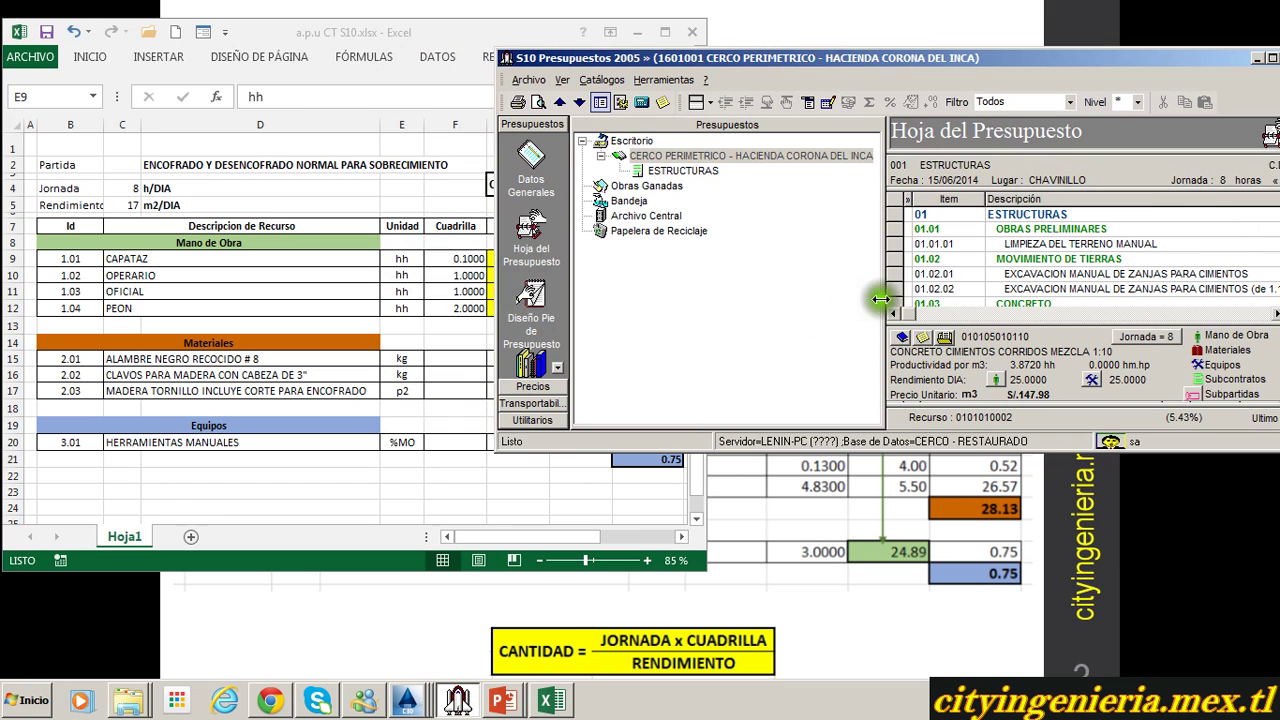
pyautogui.moveTo(888, 305); pyautogui.dragTo(713, 398)
pyautogui.moveTo(712, 452); pyautogui.dragTo(706, 686)
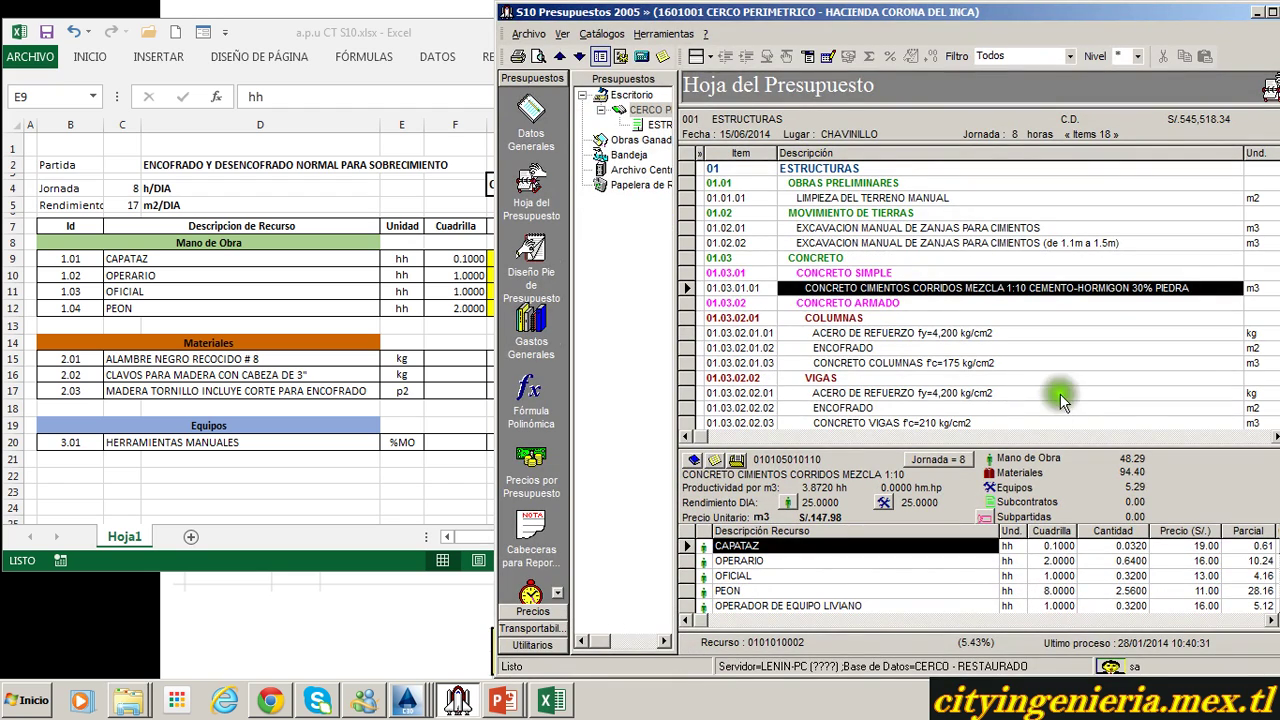
# Narrow the Descripción, Metrado and Precio columns to fit Parcial in the budget sheet, and enlarge the resource pane slightly.
pyautogui.moveTo(1243, 152); pyautogui.dragTo(1068, 152)
pyautogui.moveTo(1172, 154); pyautogui.dragTo(1127, 153)
pyautogui.moveTo(1230, 152); pyautogui.dragTo(1212, 152)
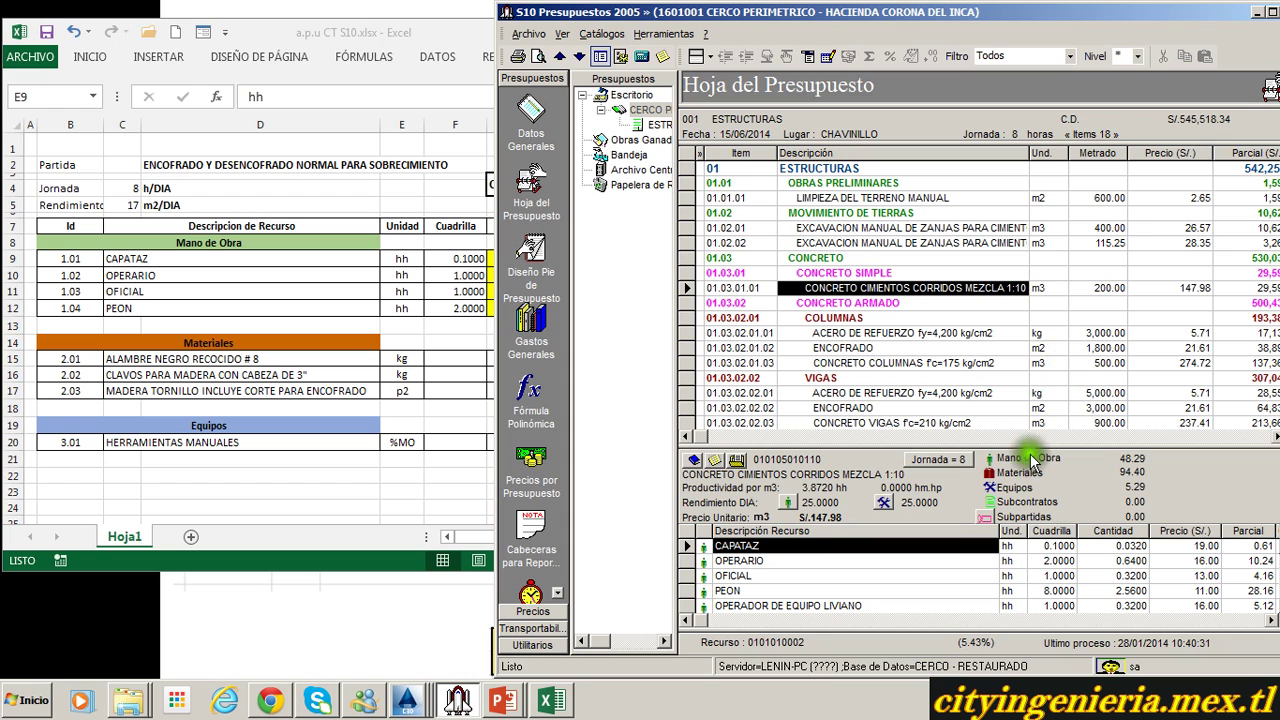
pyautogui.moveTo(1032, 442); pyautogui.dragTo(1032, 427)
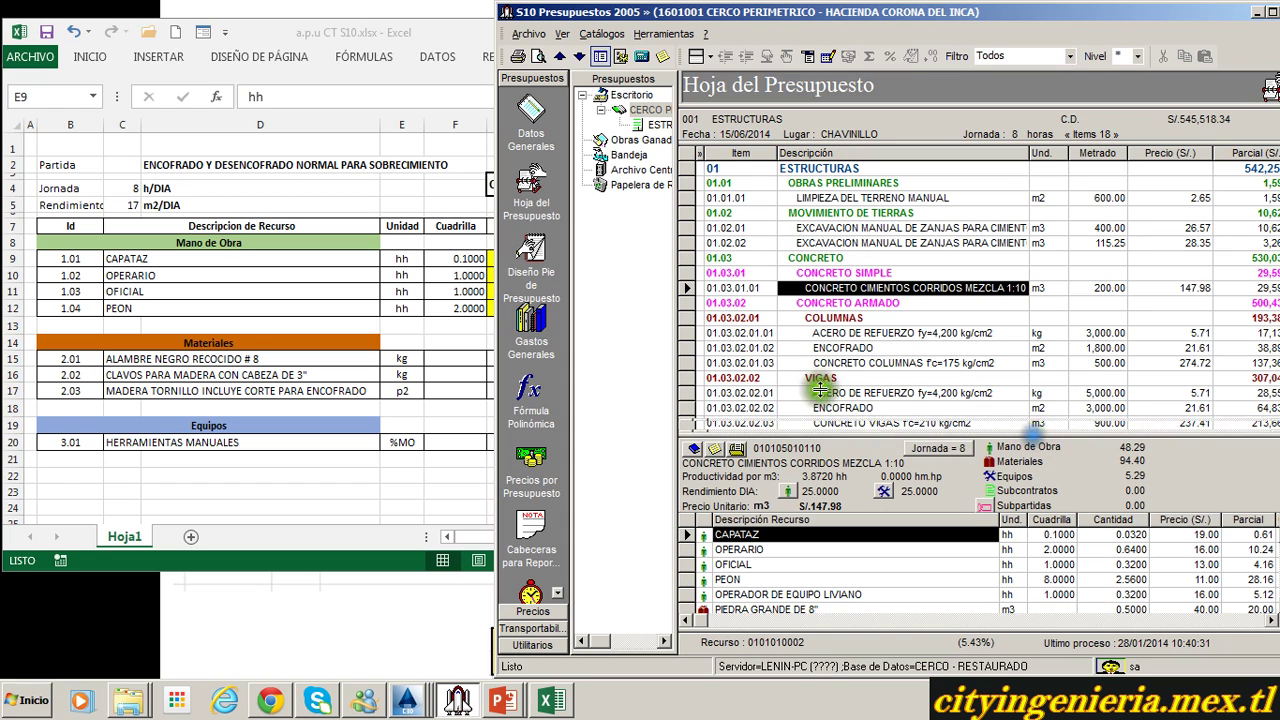
pyautogui.moveTo(679, 358); pyautogui.dragTo(673, 358)
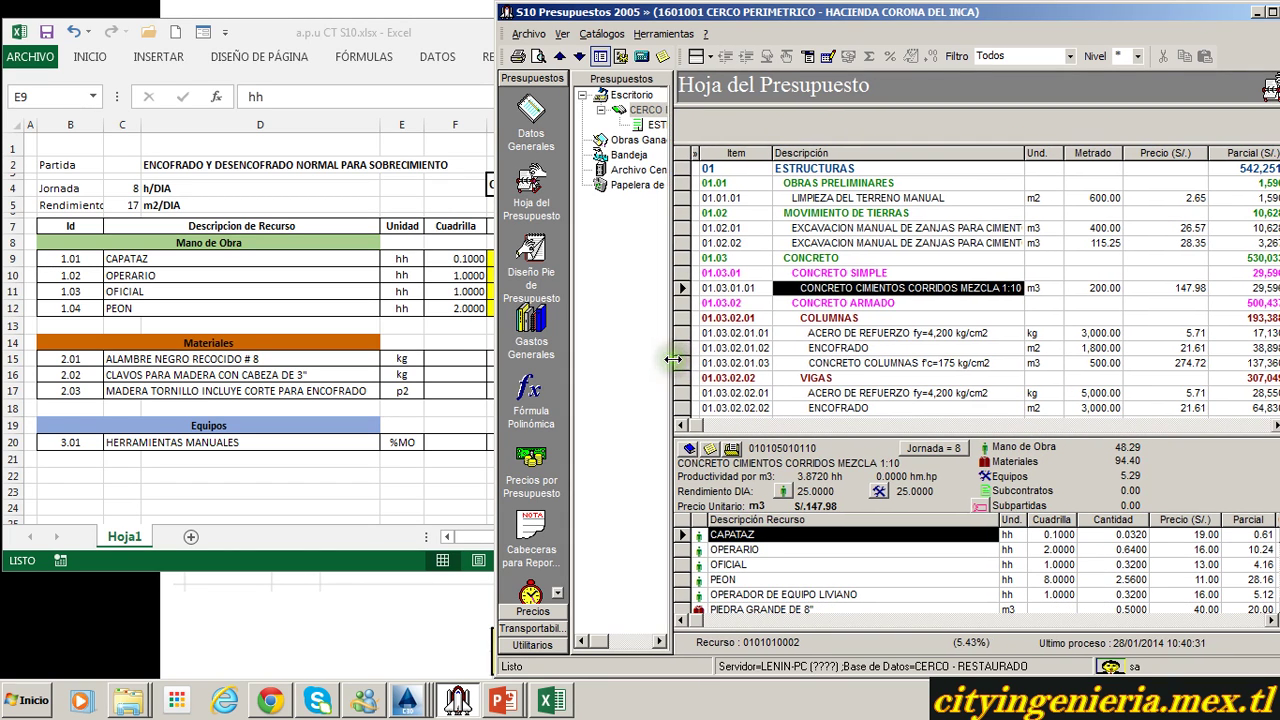
pyautogui.moveTo(1018, 160); pyautogui.dragTo(1012, 160)
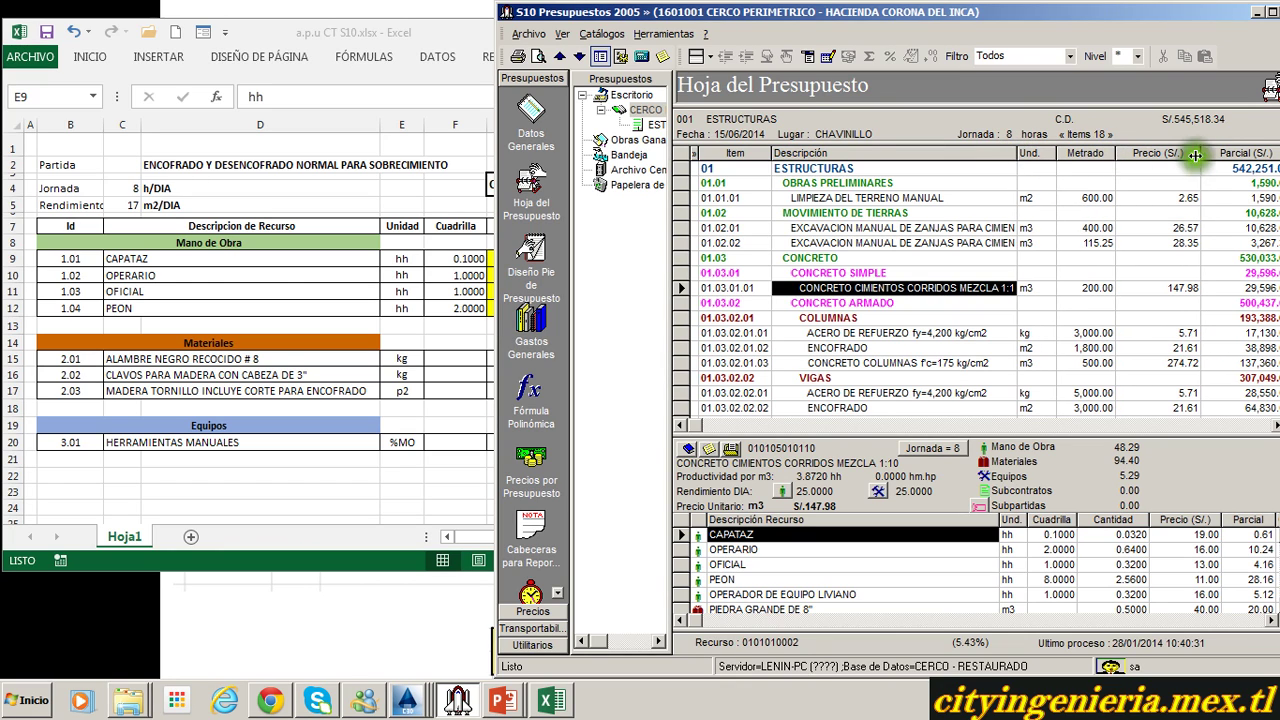
pyautogui.moveTo(1196, 151)
pyautogui.mouseDown()
pyautogui.moveTo(1123, 153)
pyautogui.moveTo(1189, 152)
pyautogui.mouseUp()
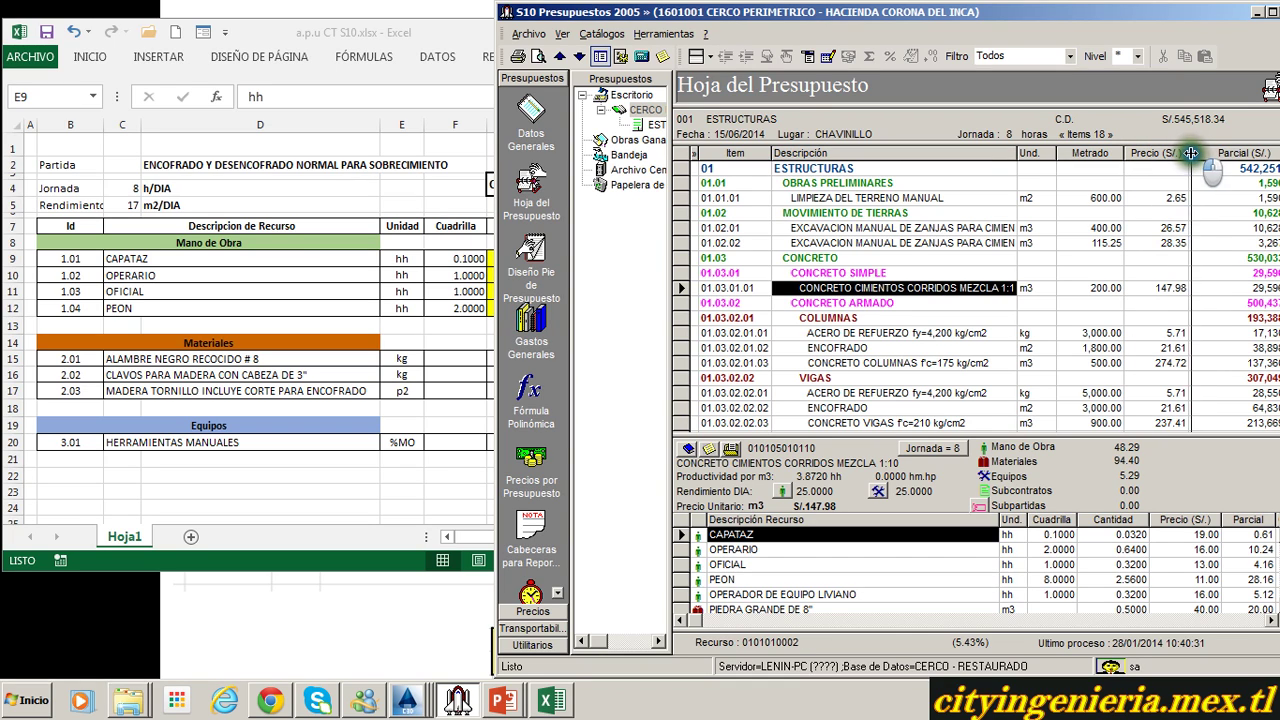
# Shift the S10 window slightly toward the workbook, then widen the Und. column and narrow Metrado and Precio.
pyautogui.moveTo(1123, 17); pyautogui.dragTo(1102, 18)
pyautogui.moveTo(1104, 153)
pyautogui.mouseDown()
pyautogui.moveTo(1195, 168)
pyautogui.moveTo(1145, 170)
pyautogui.moveTo(1125, 155)
pyautogui.mouseUp()
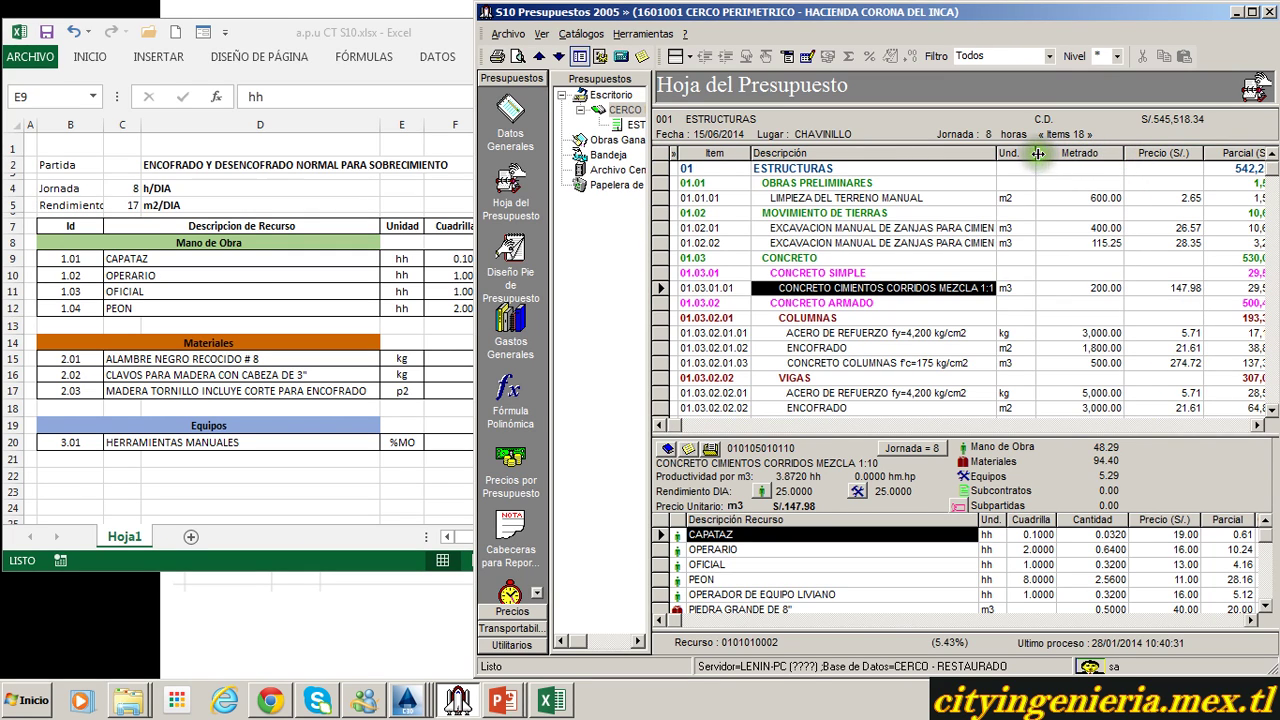
pyautogui.moveTo(1038, 153); pyautogui.dragTo(1066, 154)
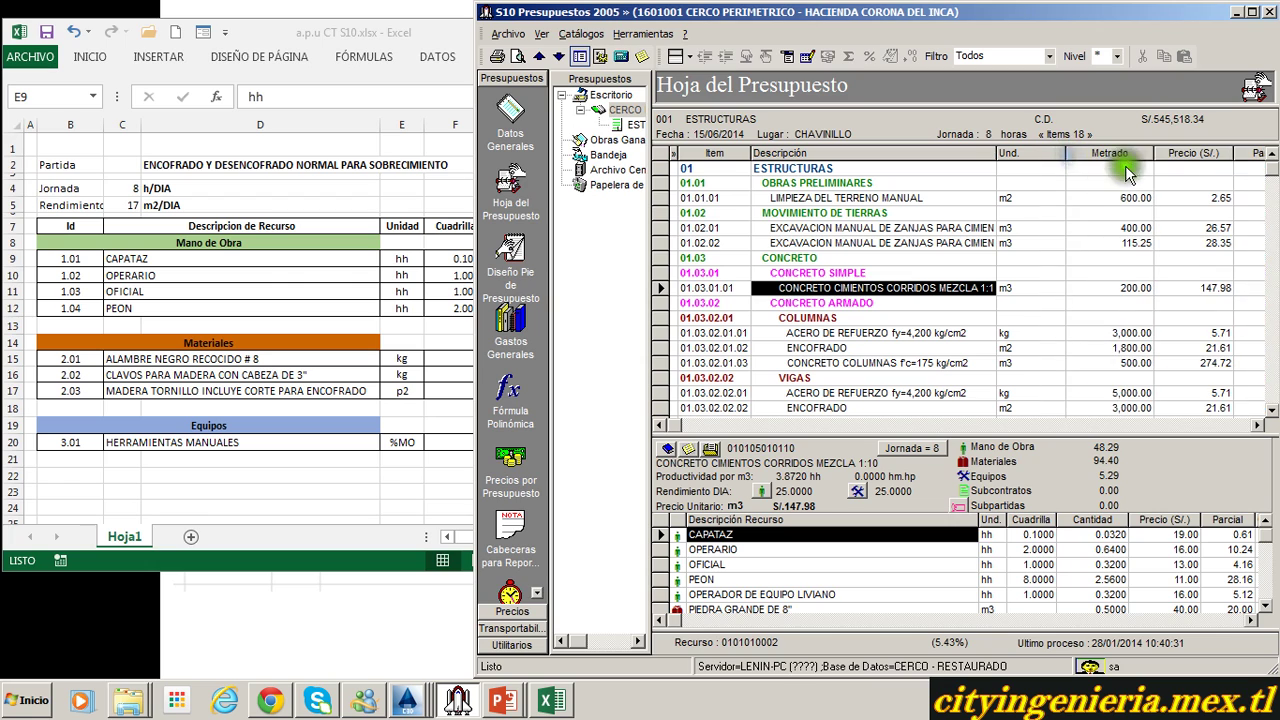
pyautogui.moveTo(1150, 153); pyautogui.dragTo(1120, 153)
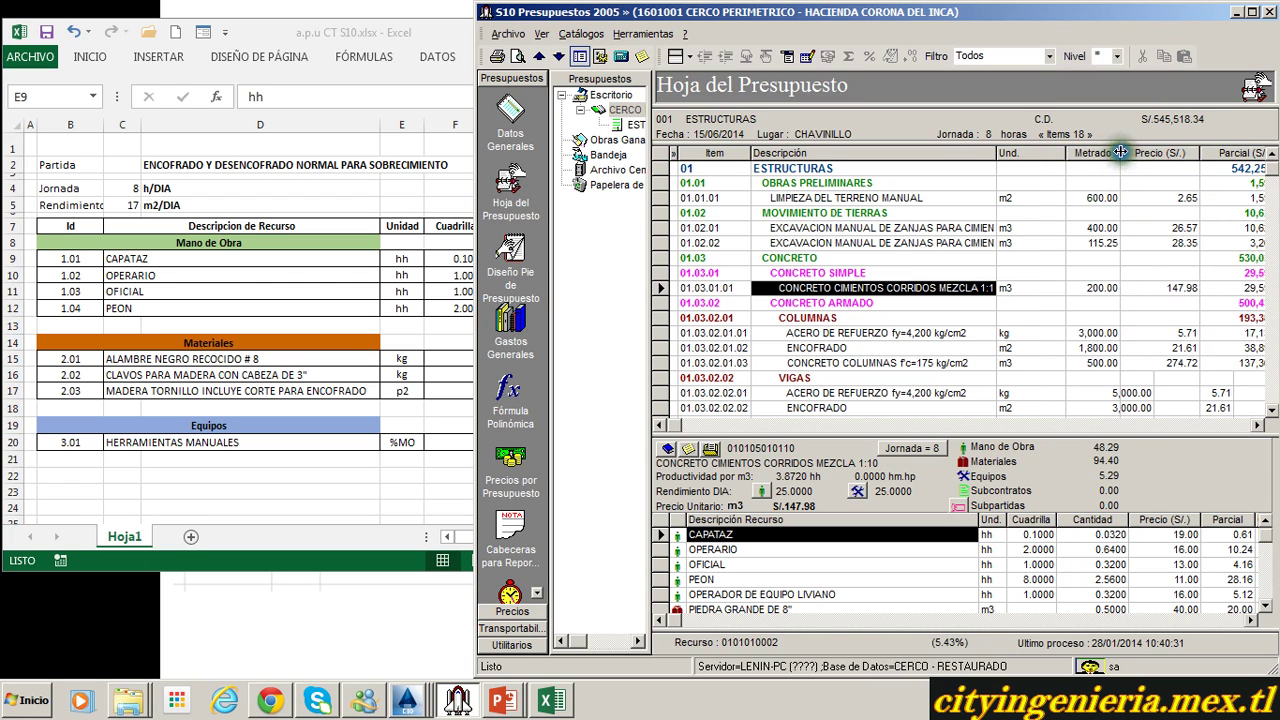
pyautogui.moveTo(1198, 152); pyautogui.dragTo(1179, 153)
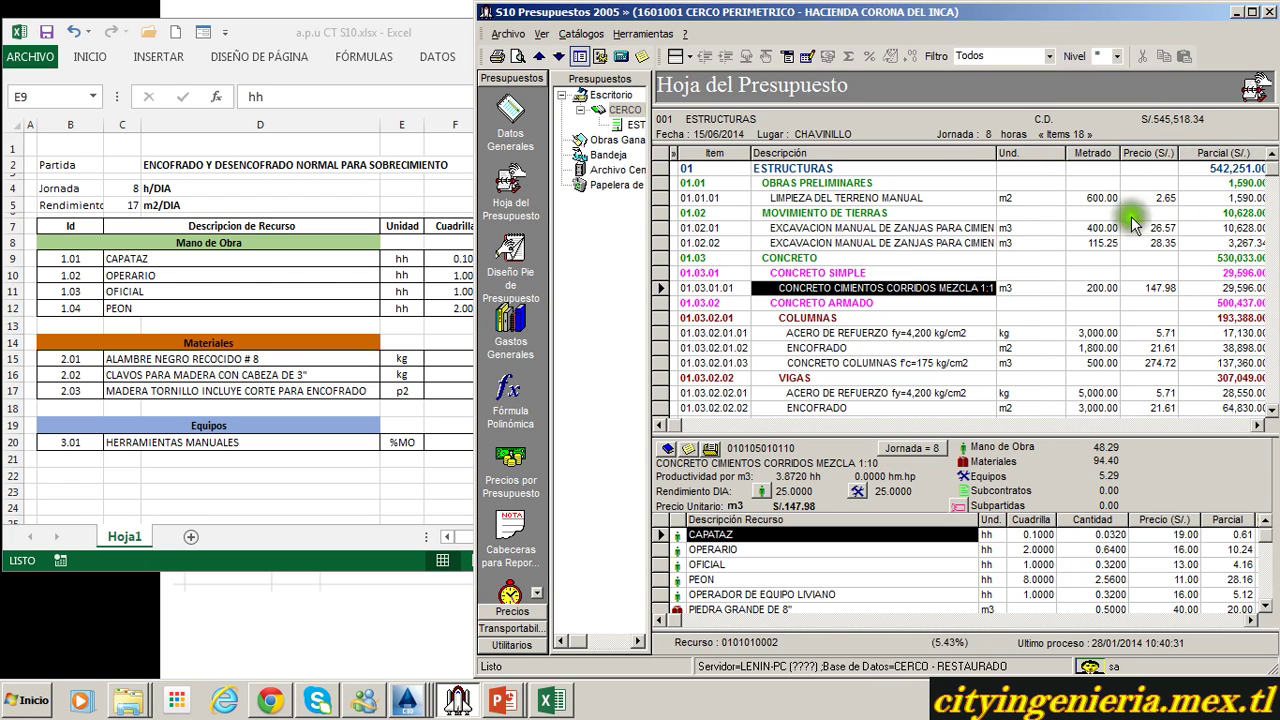
# Widen the Descripción column of the budget sheet to show more of the item names.
pyautogui.click(1004, 153)
pyautogui.moveTo(997, 153); pyautogui.dragTo(1077, 151)
pyautogui.click(1086, 170)
# Select the ESTRUCTURAS subbudget and open the Catálogo de Partidas to add a partida under CONCRETO SIMPLE.
pyautogui.click(900, 288)
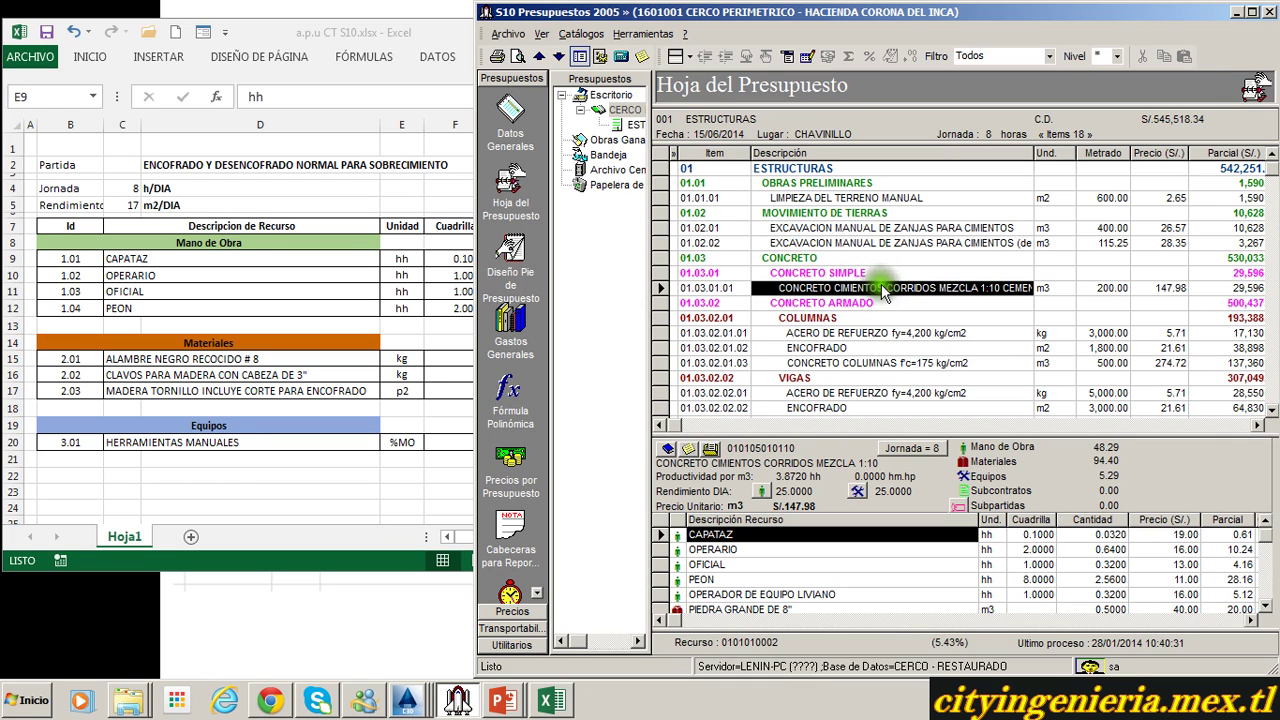
pyautogui.click(882, 273)
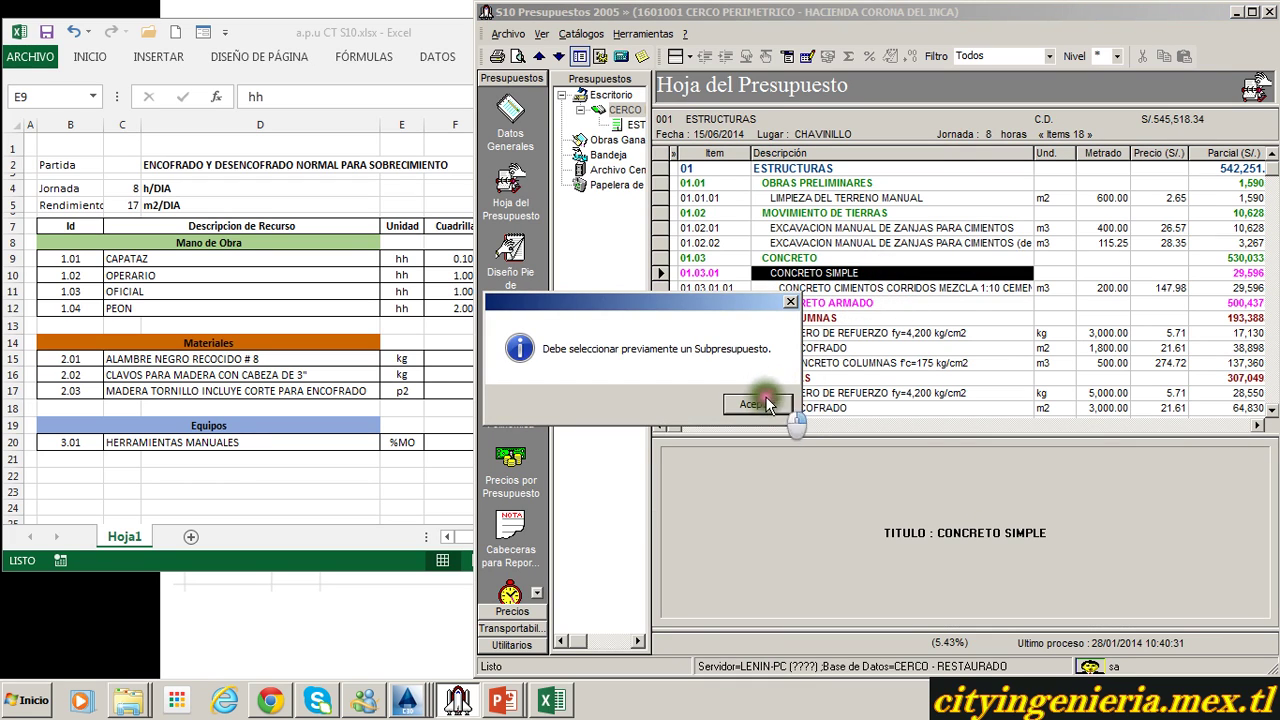
pyautogui.click(760, 403)
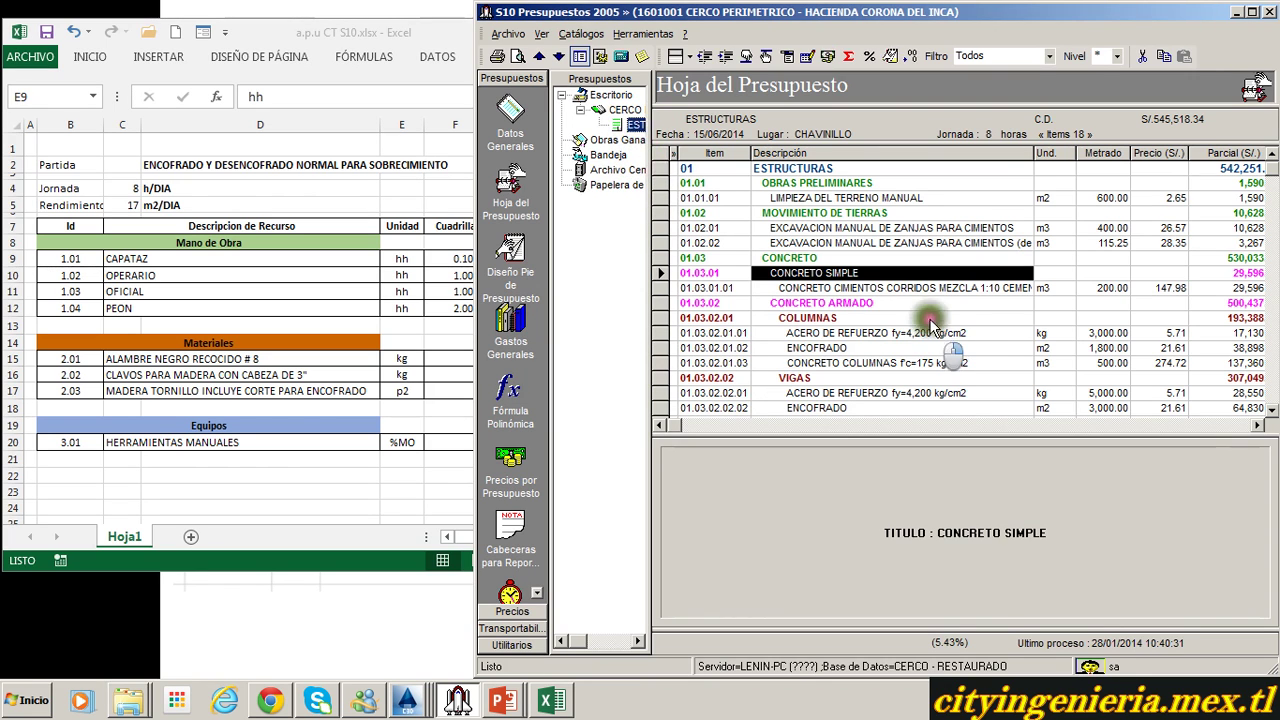
pyautogui.click(923, 277)
pyautogui.rightClick(912, 274)
pyautogui.rightClick(925, 278)
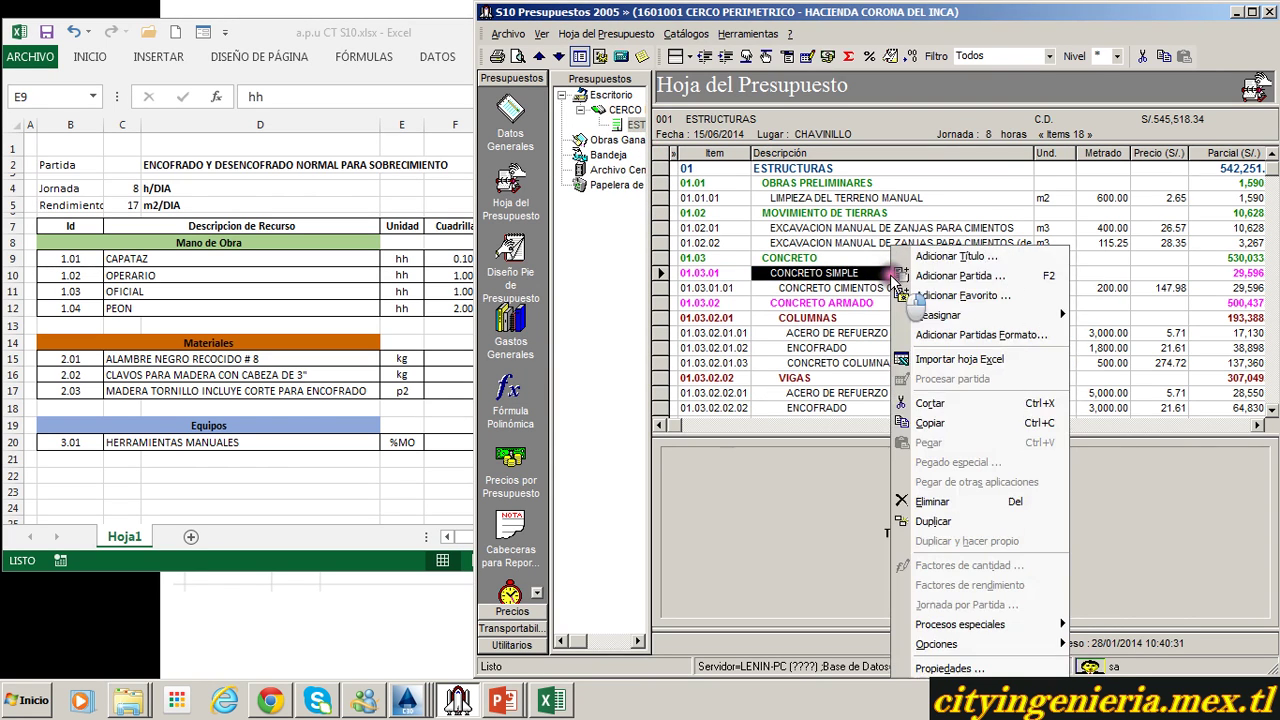
pyautogui.click(970, 285)
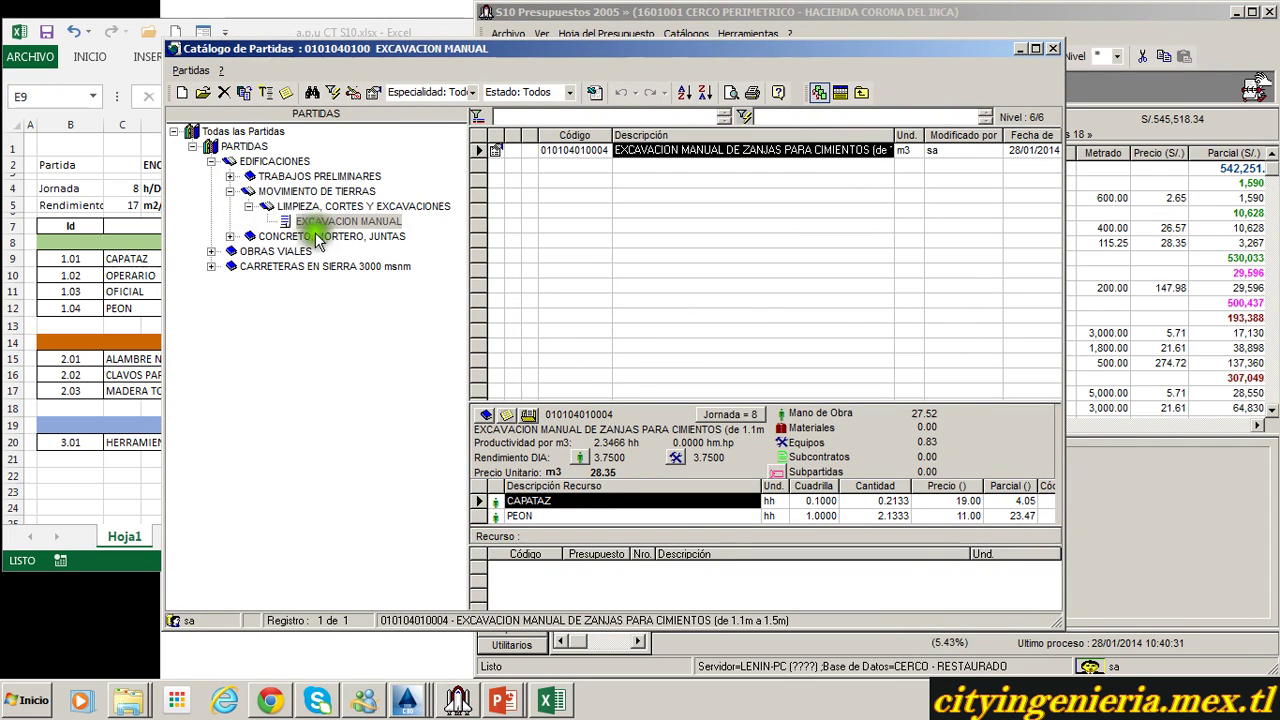
# Look through the MOVIMIENTO DE TIERRAS and CONCRETO HECHO EN OBRA groups, widening the tree and shifting the catalog window for a clearer view.
pyautogui.click(249, 206)
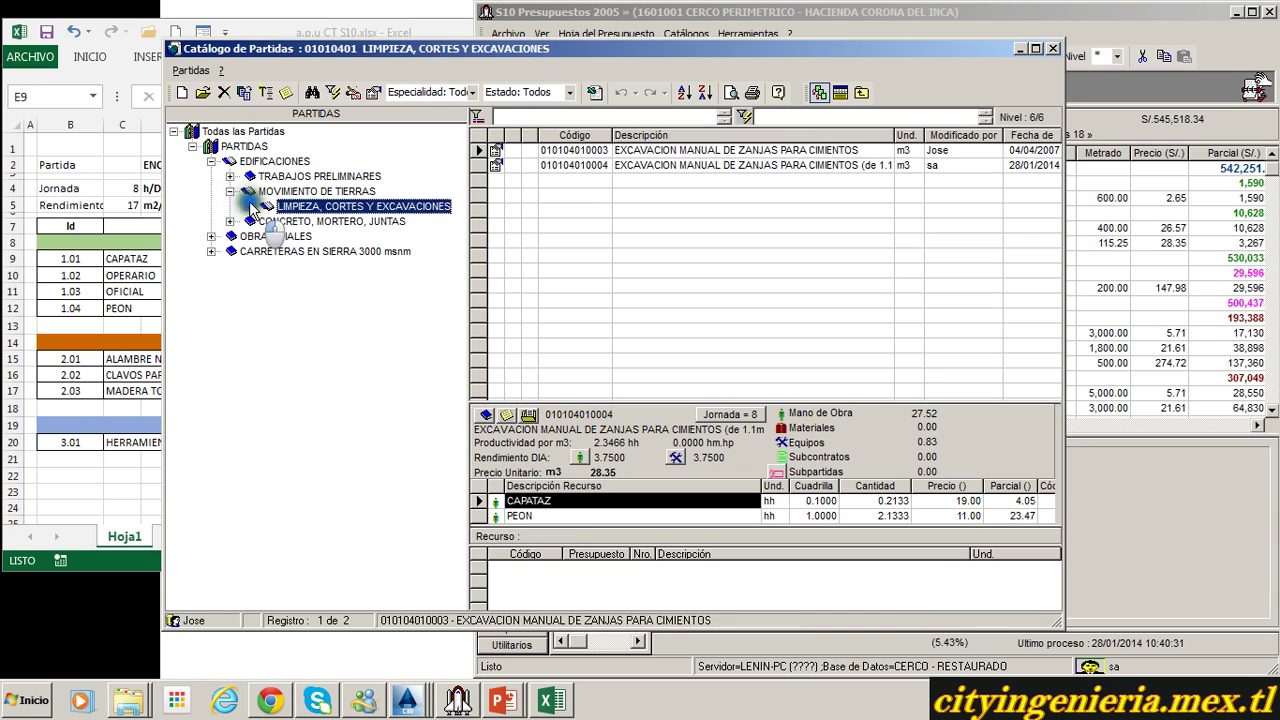
pyautogui.click(248, 191)
pyautogui.click(231, 207)
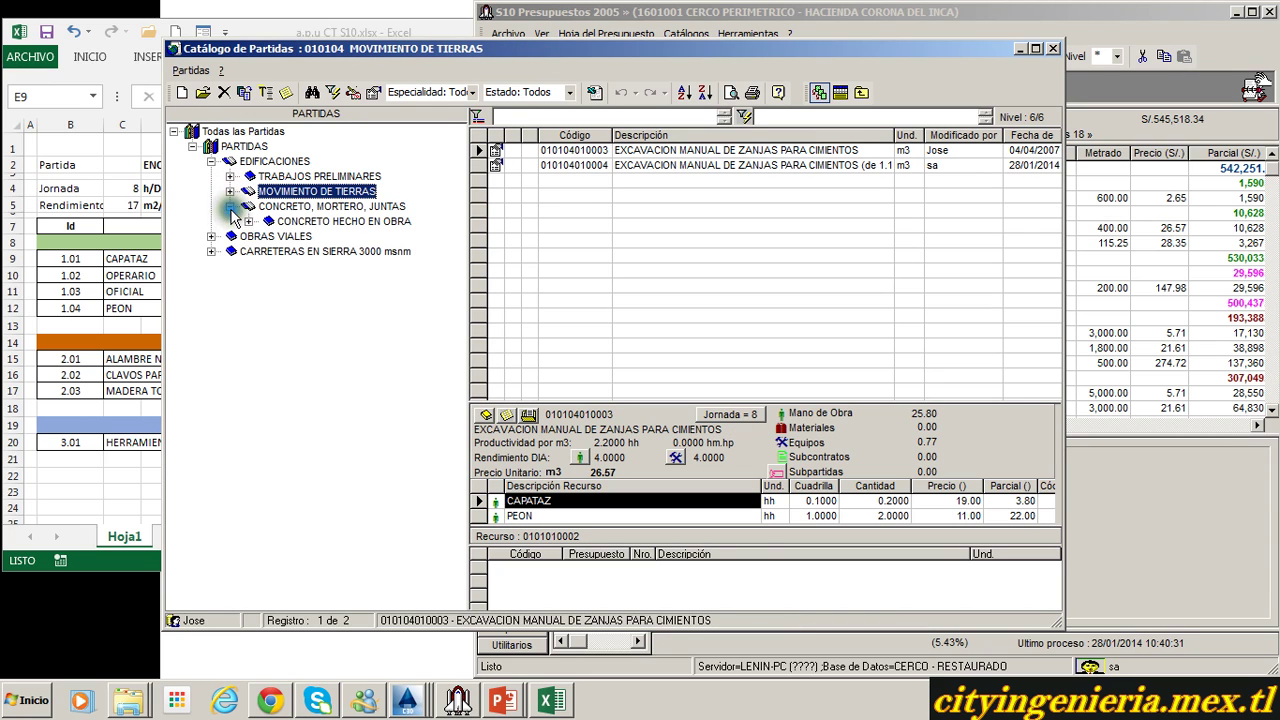
pyautogui.click(248, 221)
pyautogui.click(435, 237)
pyautogui.moveTo(471, 308); pyautogui.dragTo(558, 233)
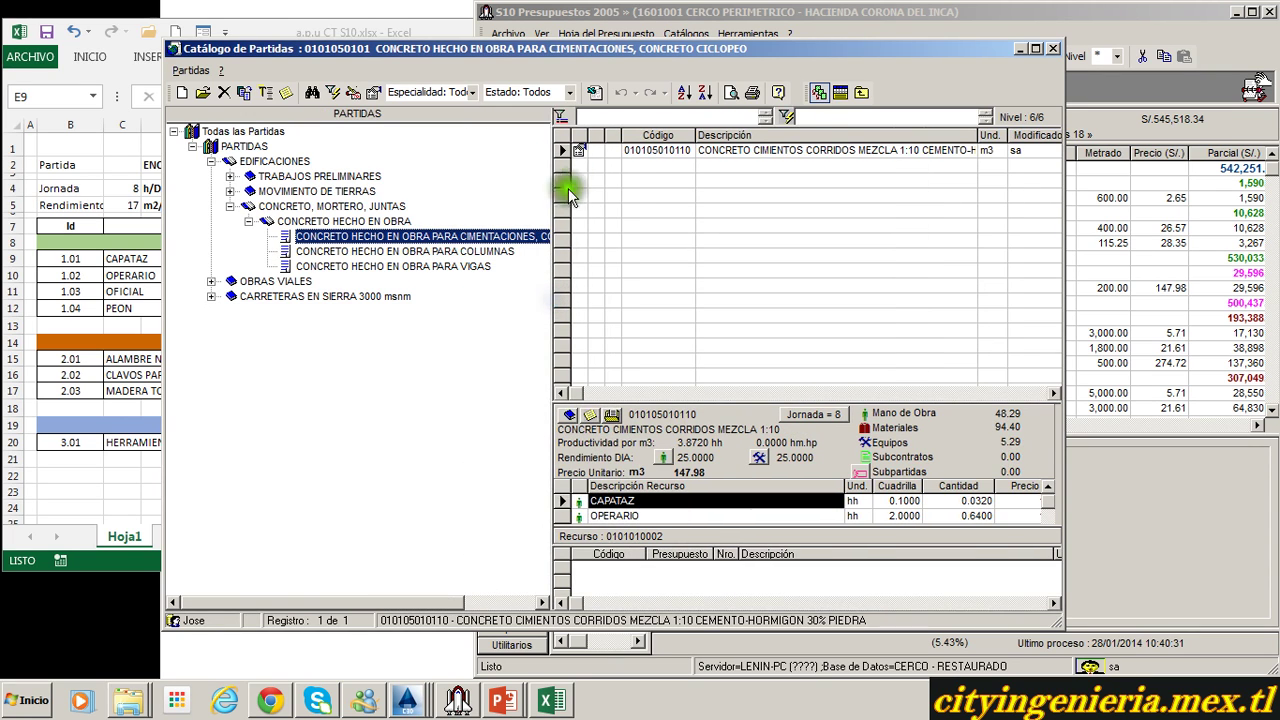
pyautogui.moveTo(538, 50); pyautogui.dragTo(649, 71)
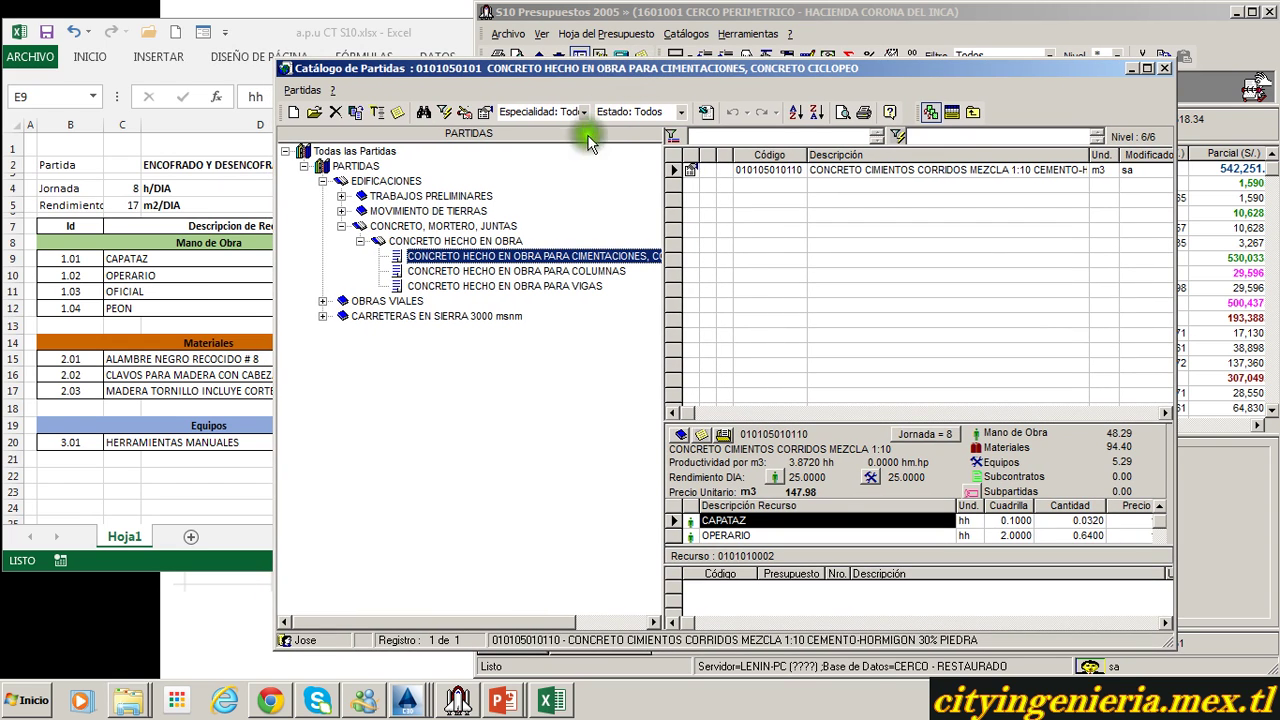
pyautogui.click(367, 245)
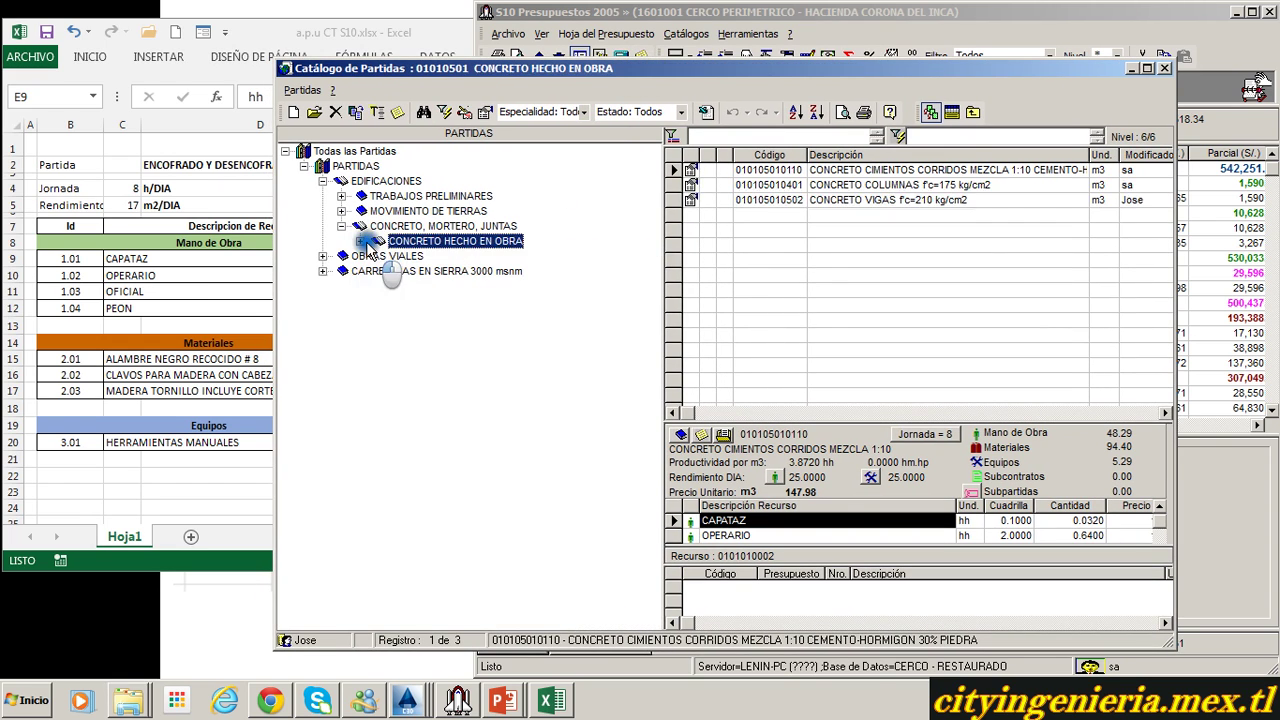
pyautogui.click(358, 226)
# Add a subitem named ENCOFRADO Y DESENCOFRADO under EDIFICACIONES in the partidas catalog.
pyautogui.click(368, 181)
pyautogui.rightClick(368, 181)
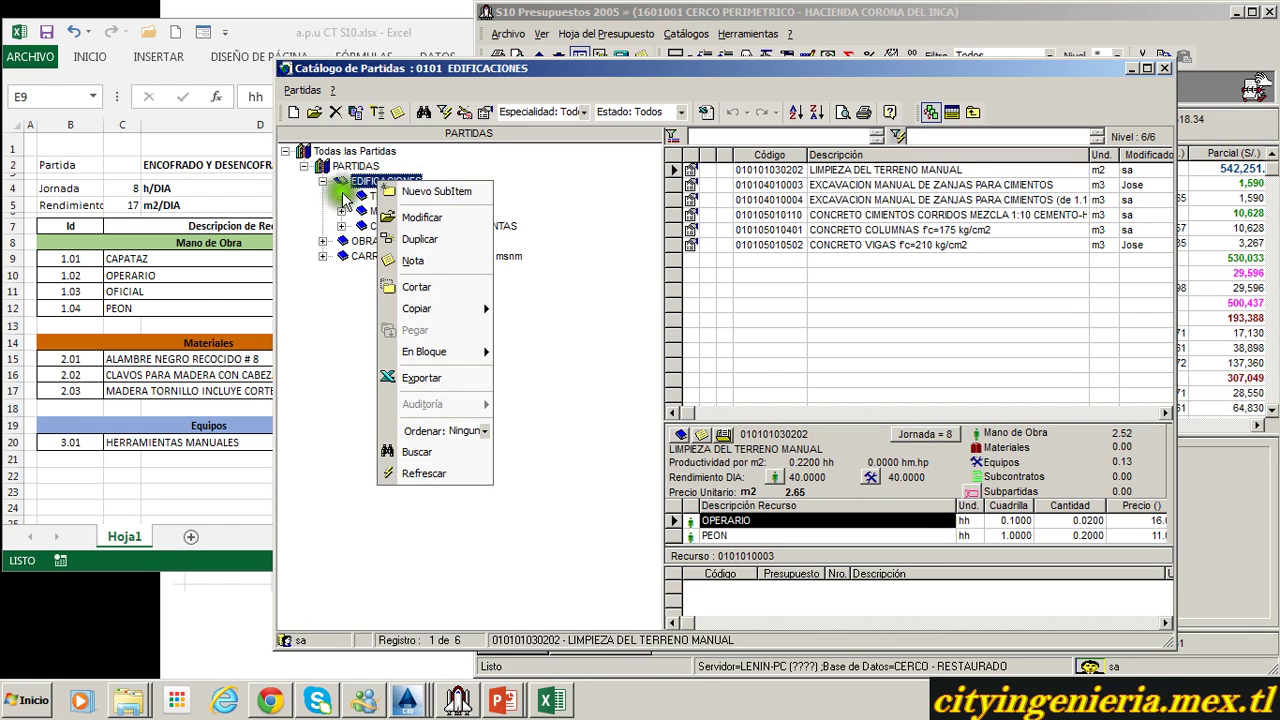
pyautogui.click(400, 191)
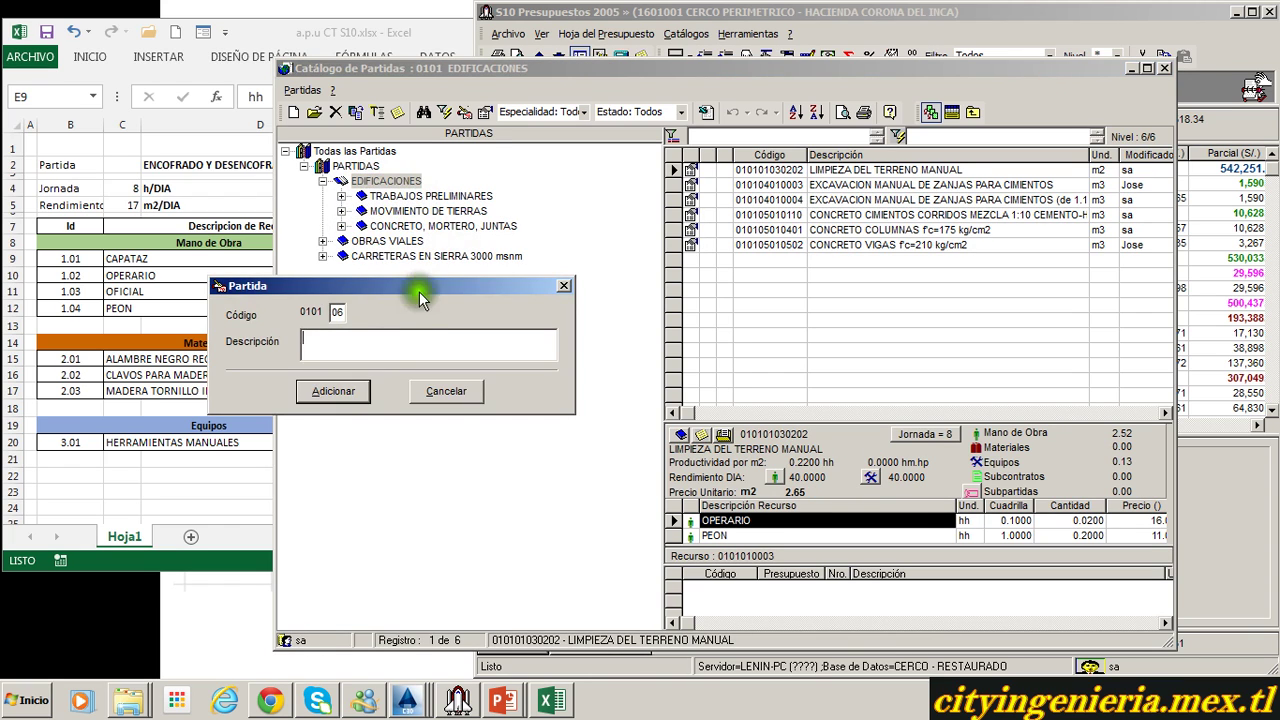
pyautogui.click(414, 331)
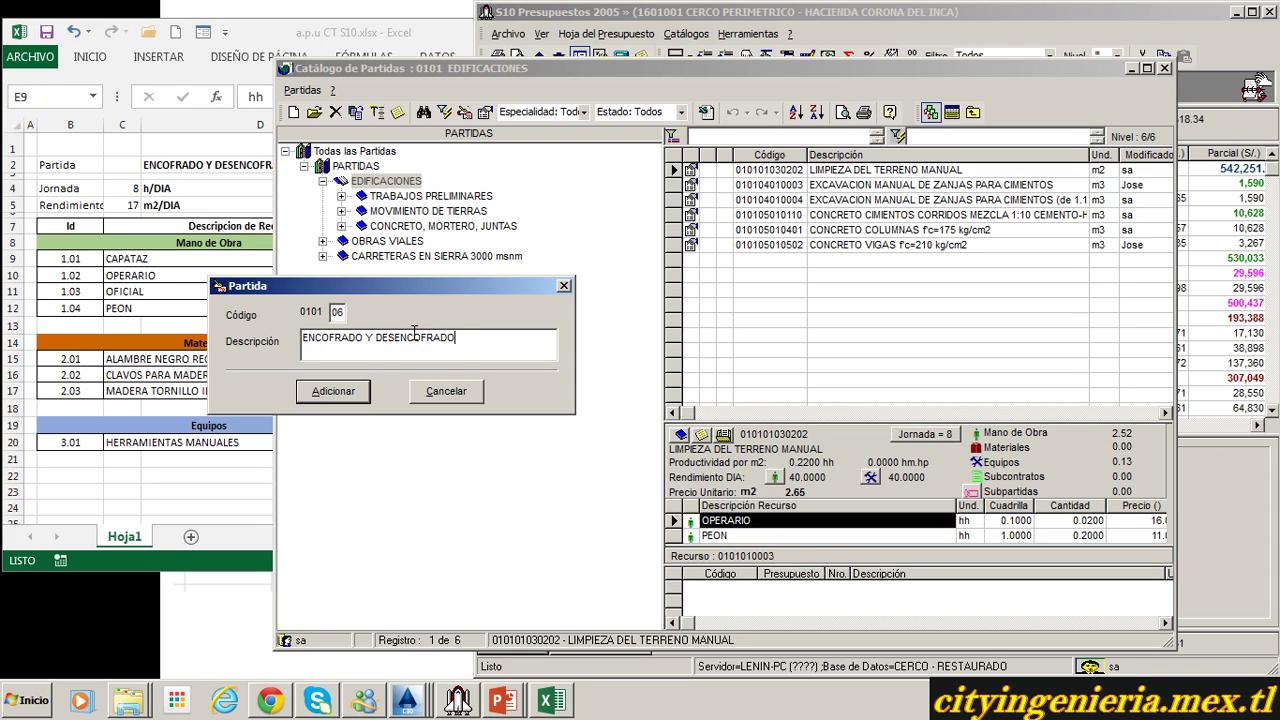
pyautogui.click(340, 390)
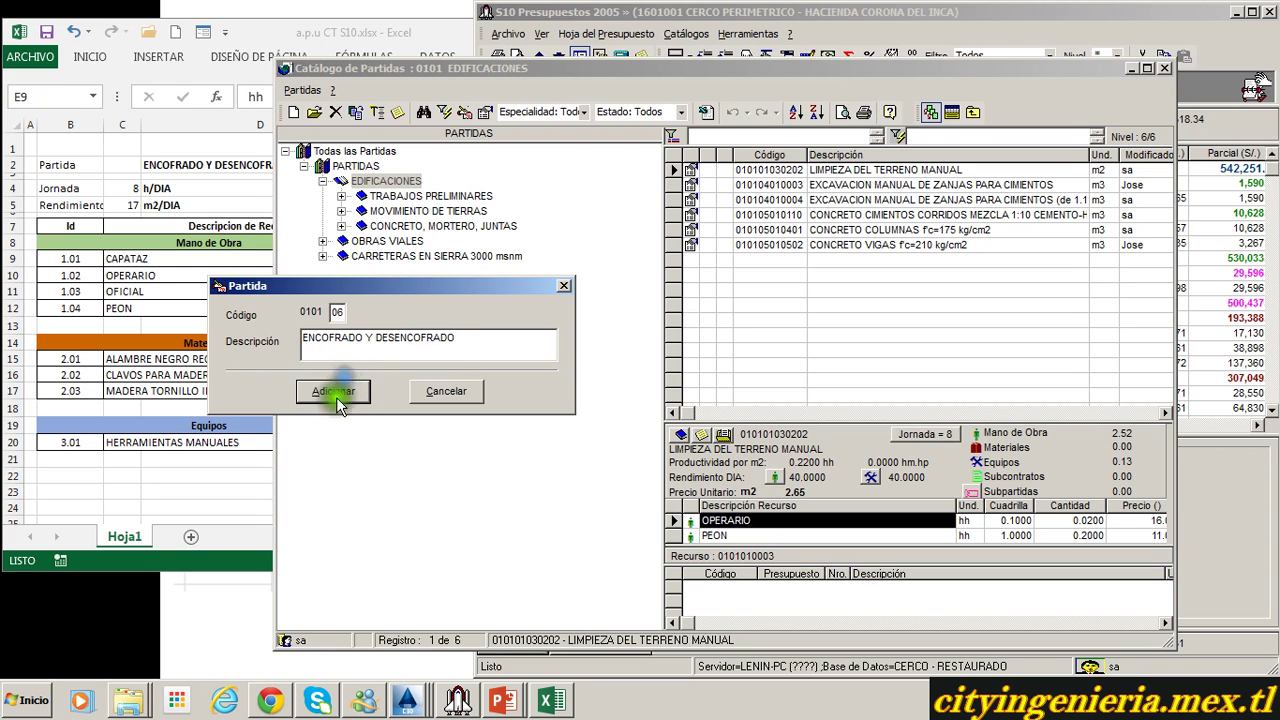
# Add the subitem ENCOFRADO Y DESENCOFRADO PARA CIMIENTOS under the ENCOFRADO Y DESENCOFRADO group.
pyautogui.click(390, 241)
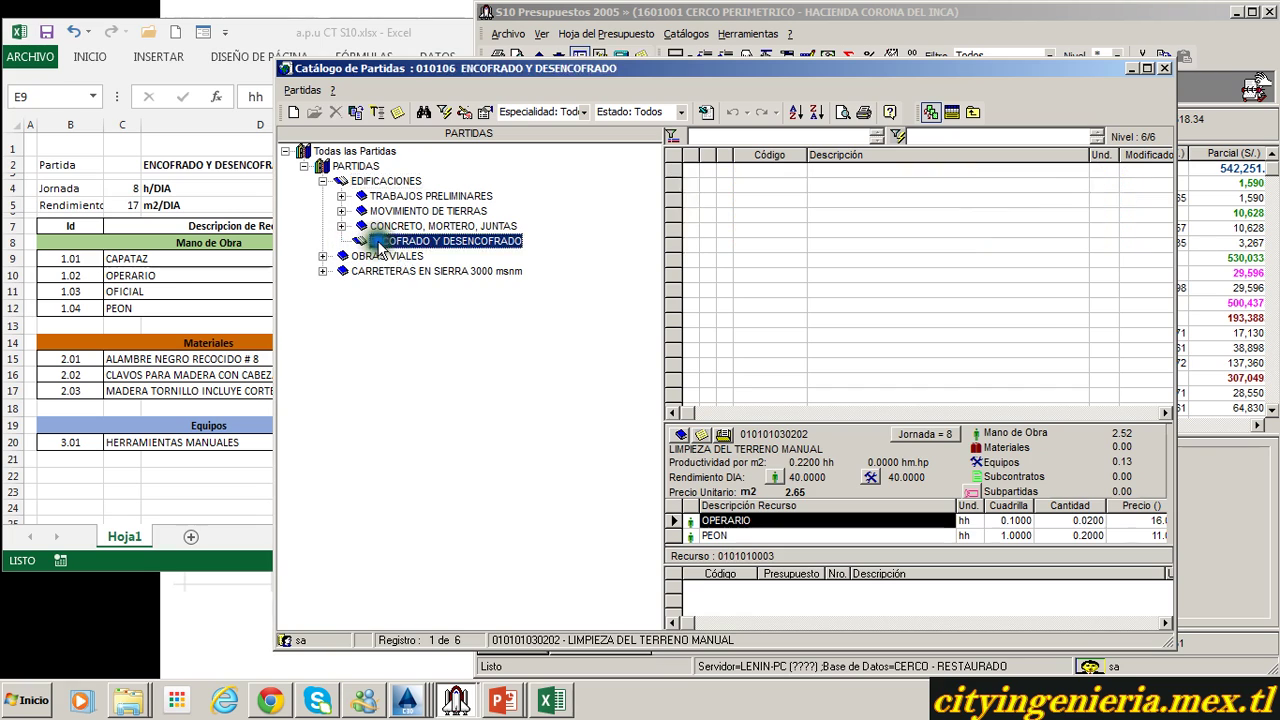
pyautogui.rightClick(390, 242)
pyautogui.click(446, 251)
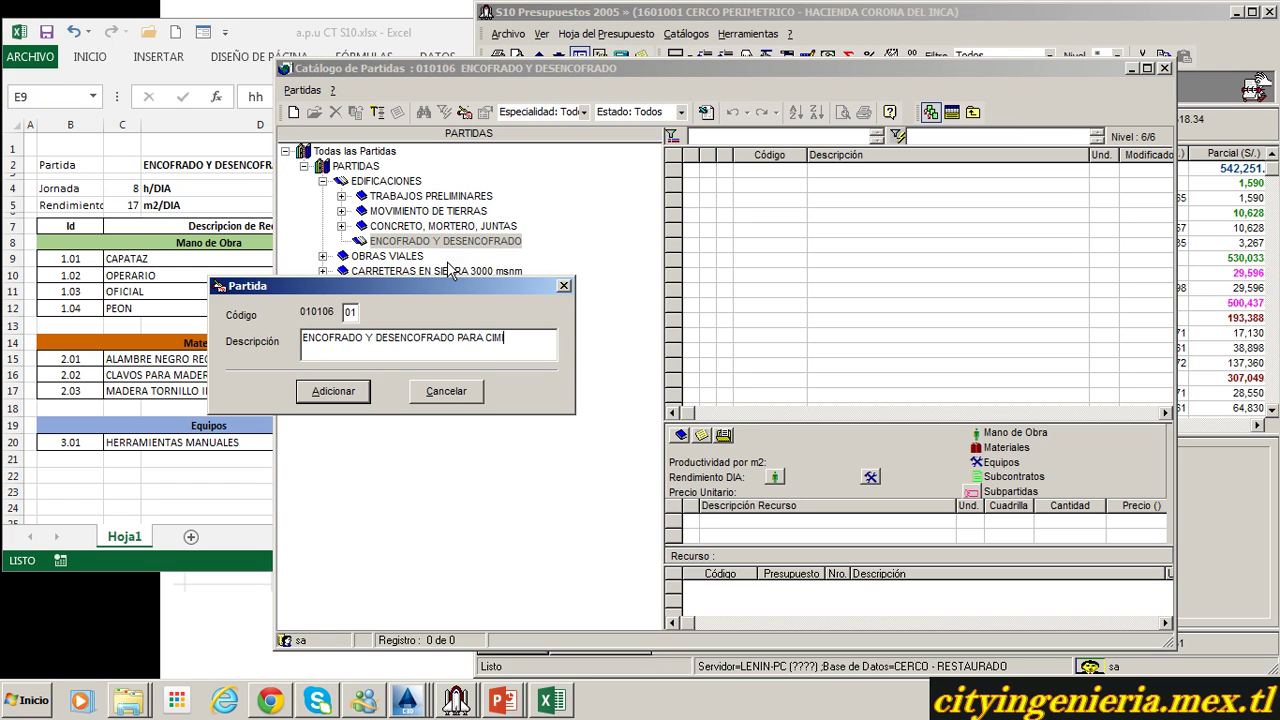
pyautogui.click(333, 391)
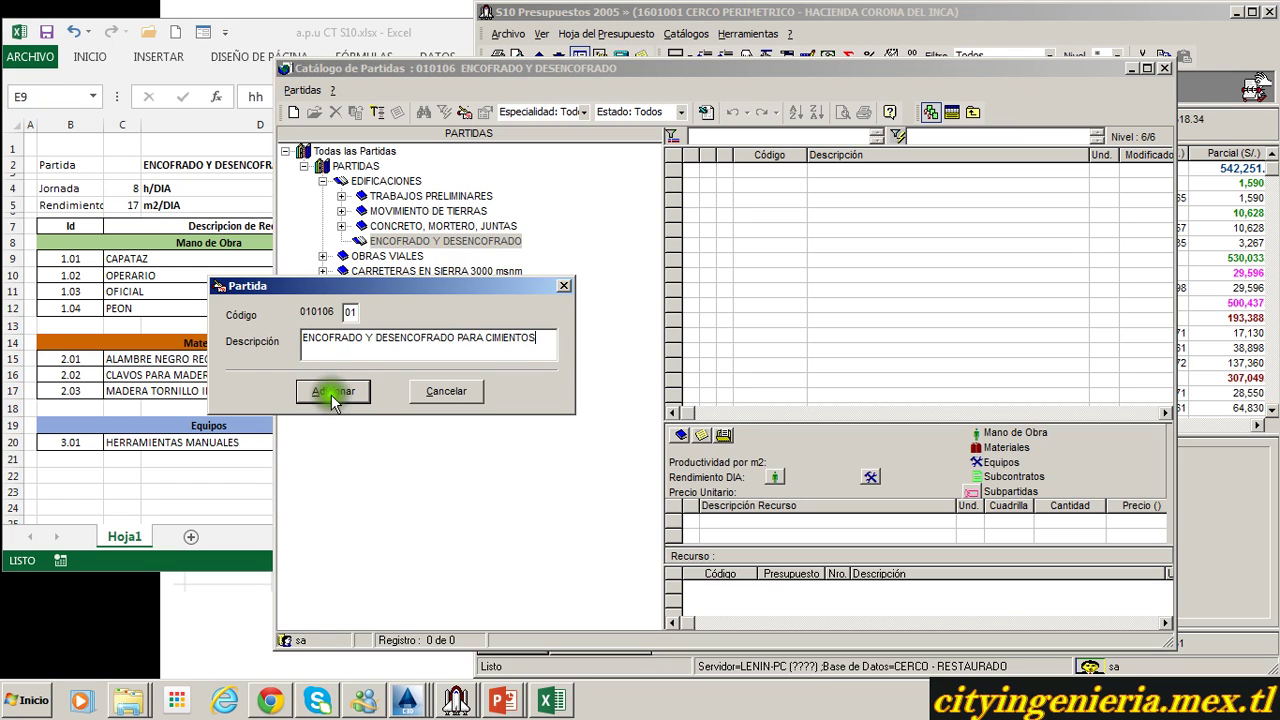
# Add the subitem ENCOFRADOS DE MADERA under ENCOFRADO Y DESENCOFRADO PARA CIMIENTOS and select it.
pyautogui.click(398, 257)
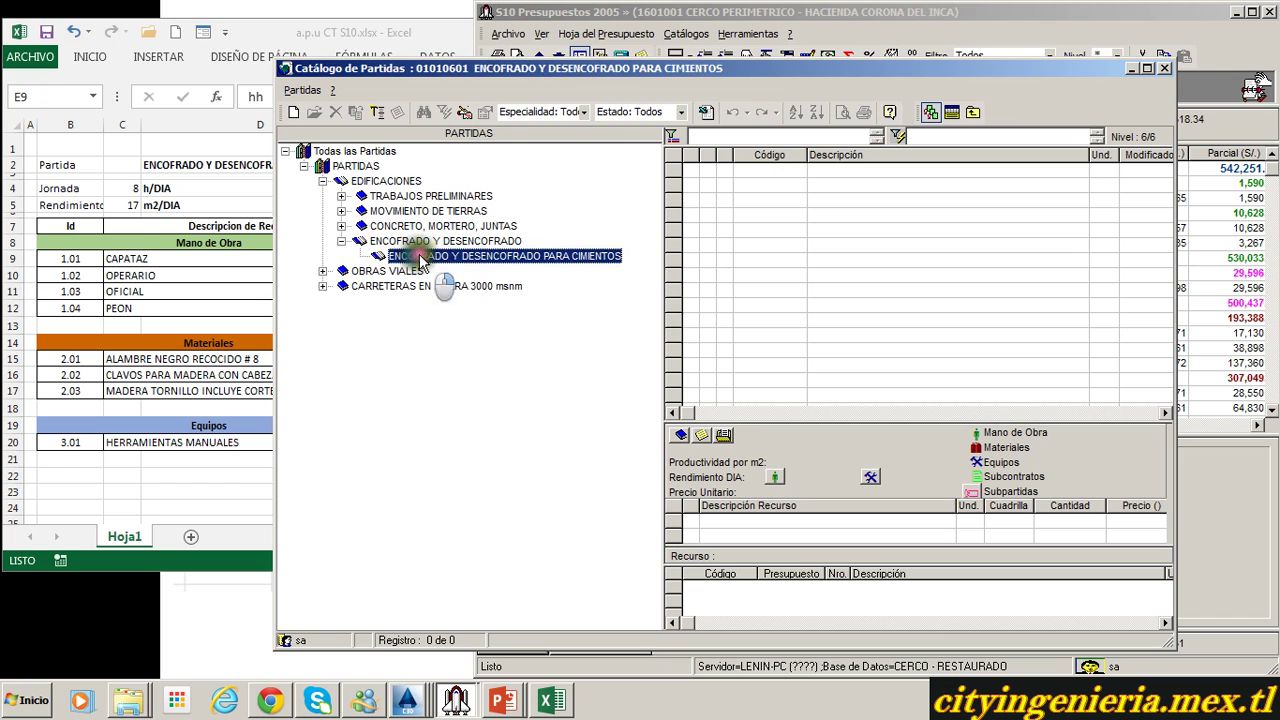
pyautogui.rightClick(401, 252)
pyautogui.click(450, 262)
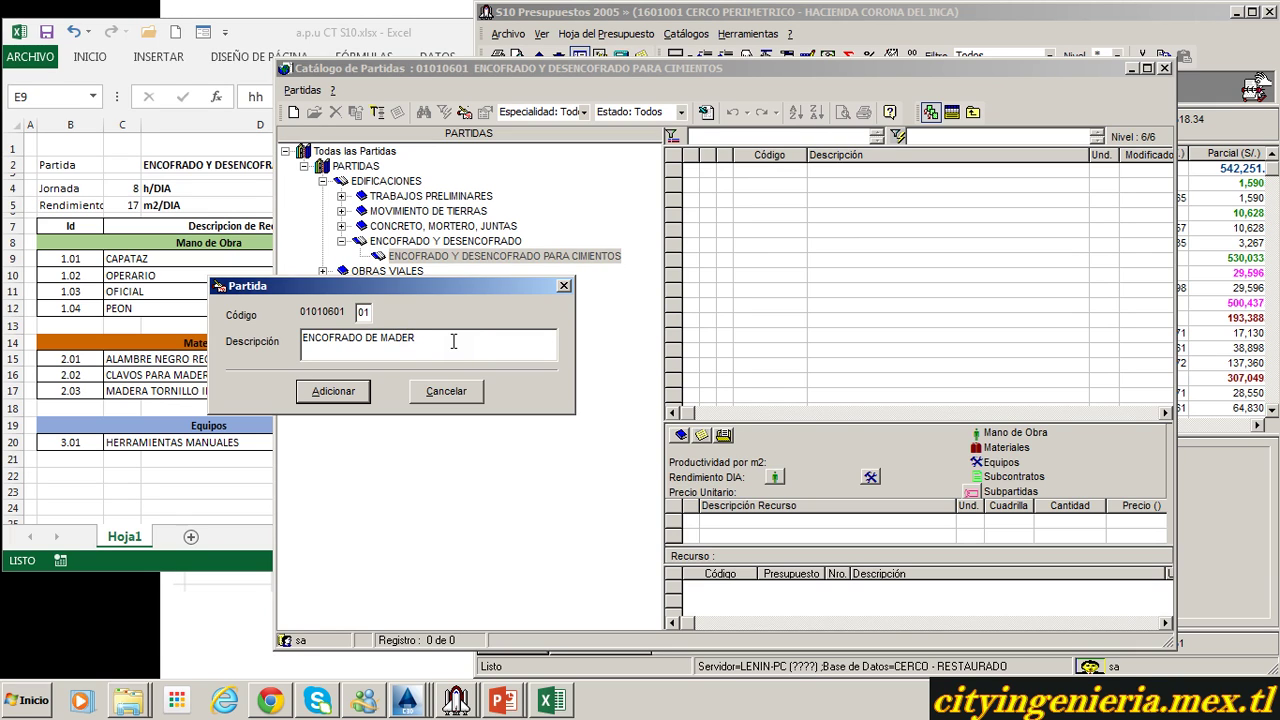
pyautogui.click(367, 338)
pyautogui.write('S')
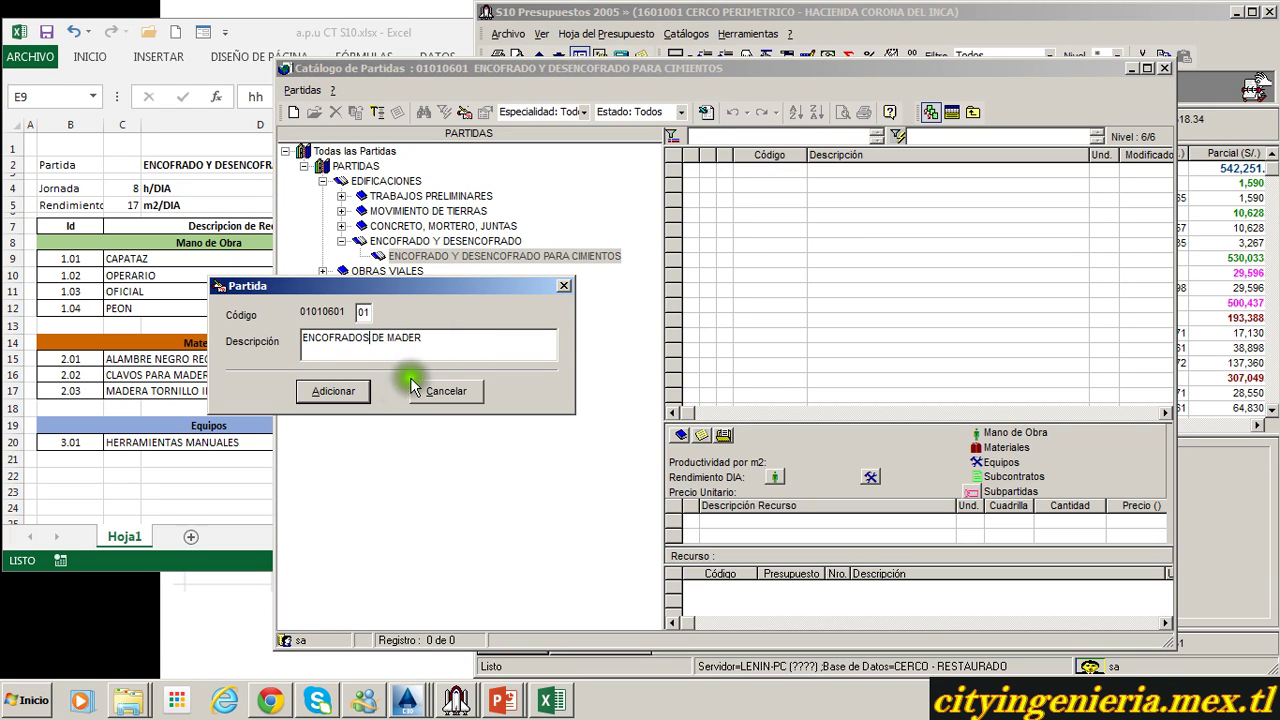
pyautogui.click(352, 390)
pyautogui.click(430, 271)
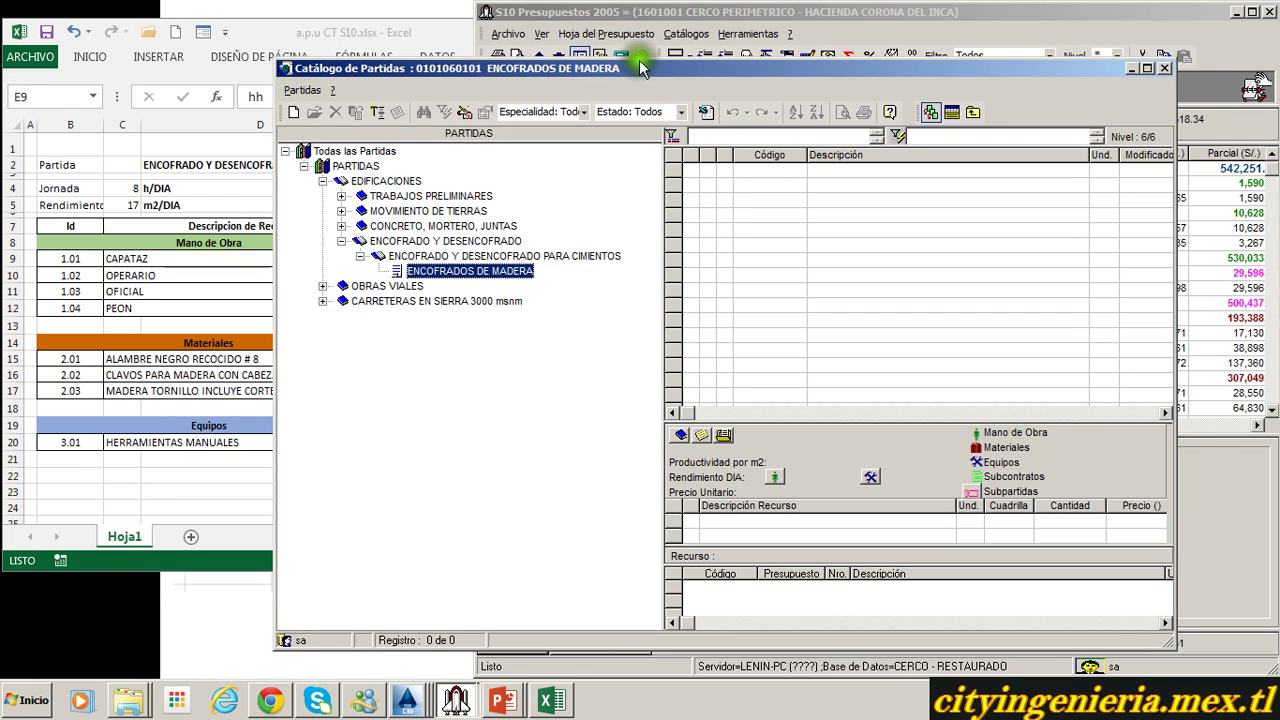
# Narrow the catalog window and its group tree so that the unit price workbook is readable alongside.
pyautogui.moveTo(632, 67); pyautogui.dragTo(653, 64)
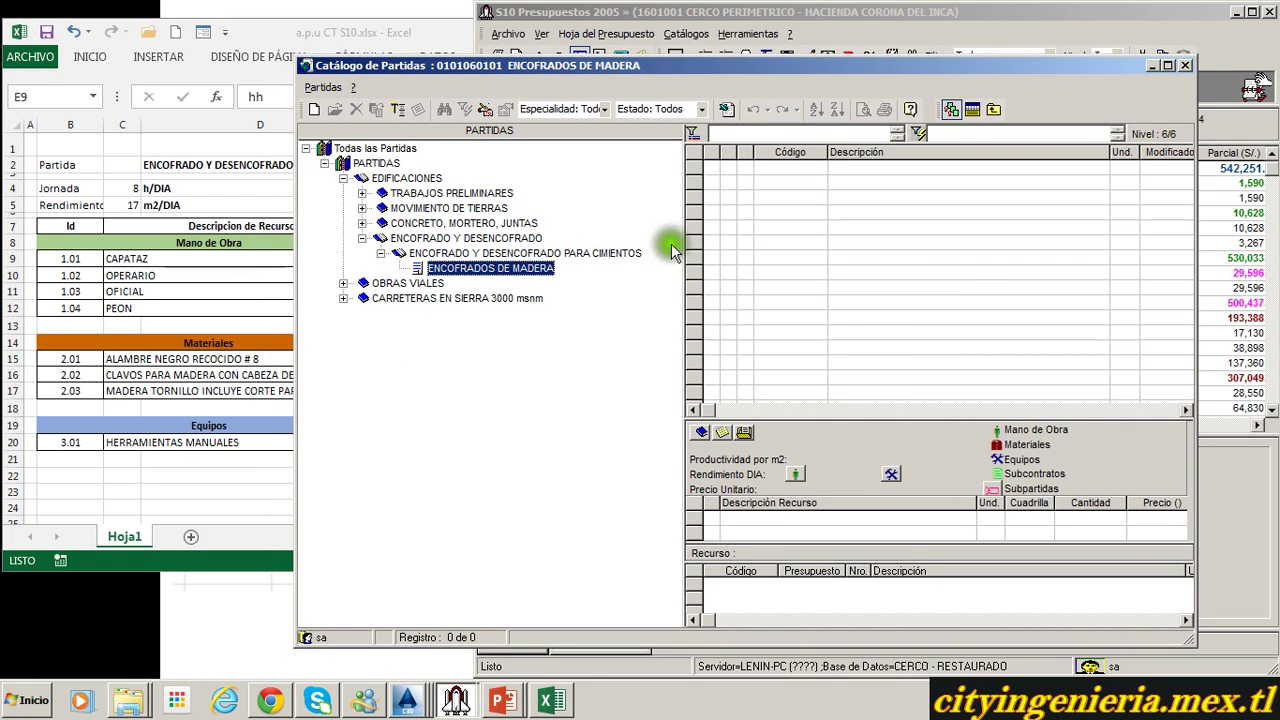
pyautogui.moveTo(686, 246); pyautogui.dragTo(580, 250)
pyautogui.moveTo(295, 299); pyautogui.dragTo(462, 300)
pyautogui.click(633, 272)
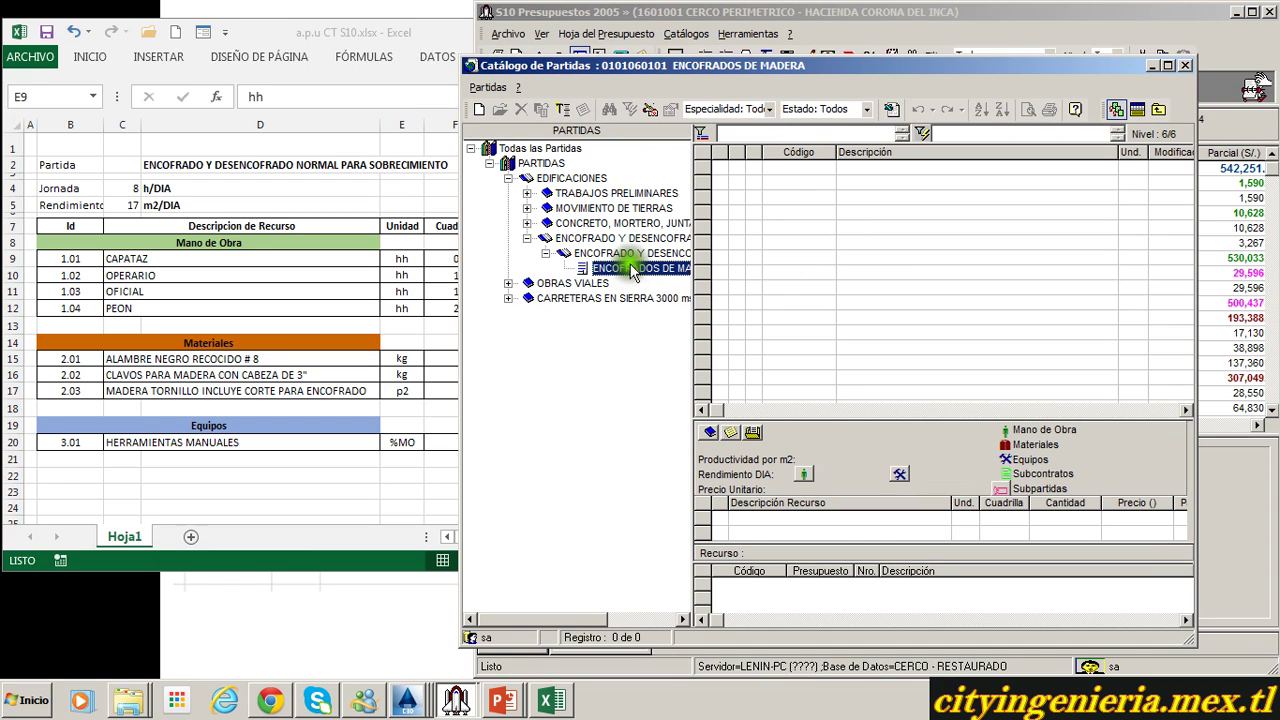
pyautogui.moveTo(637, 274); pyautogui.dragTo(777, 287)
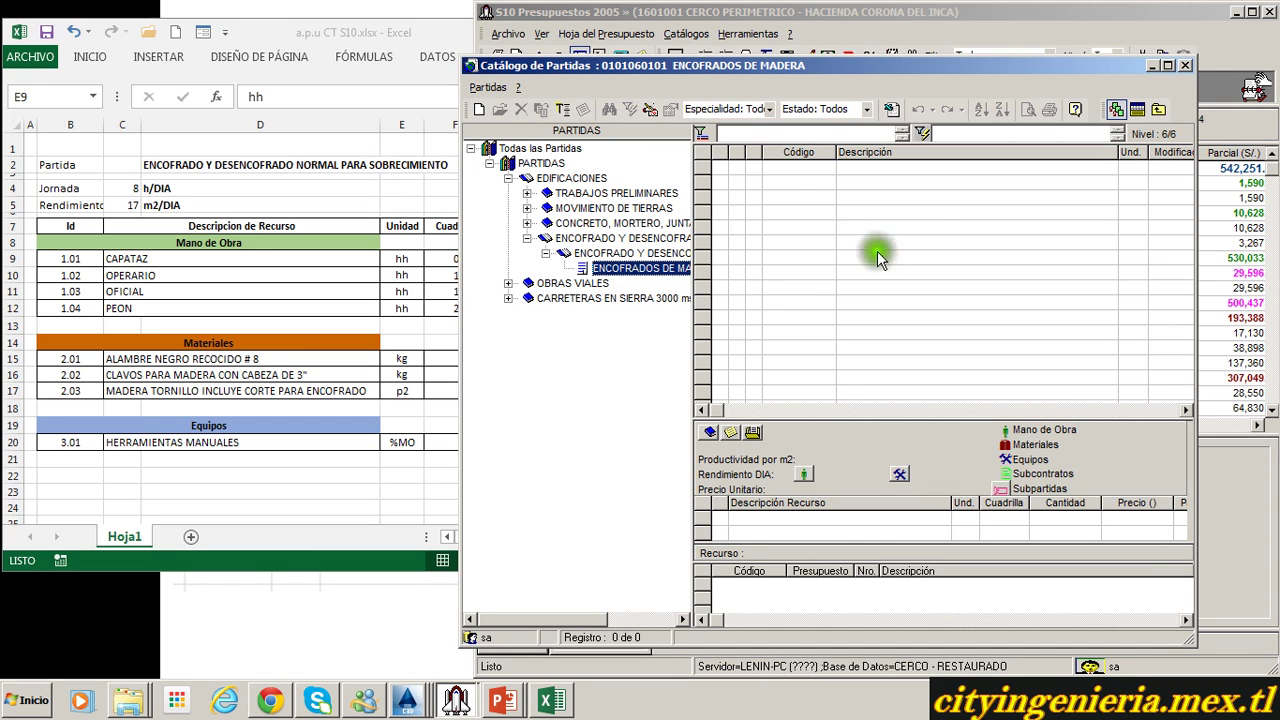
# Add the partida ENCOFRAO Y DESENCOFRADO NORMAL PARA SOBRECIMIENTO with unit m2 (METRO CUADRADO) to the ENCOFRADOS DE MADERA group.
pyautogui.rightClick(837, 222)
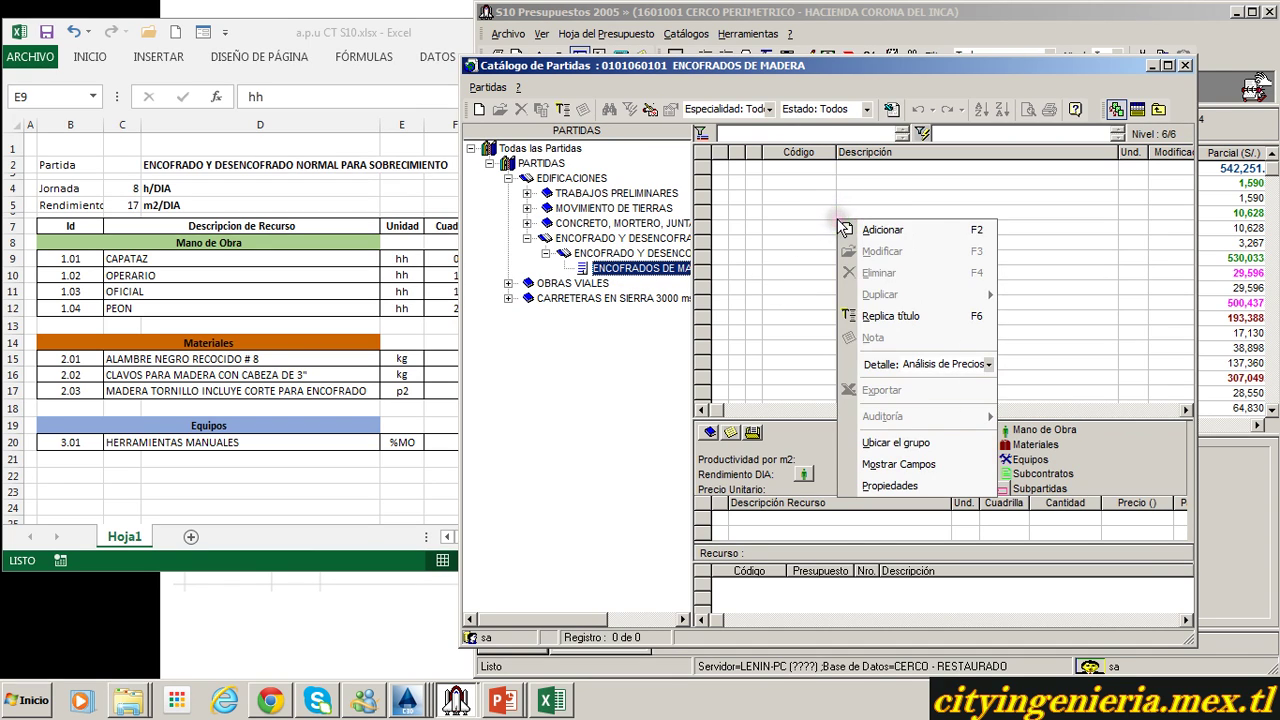
pyautogui.click(927, 236)
pyautogui.moveTo(483, 178); pyautogui.dragTo(819, 201)
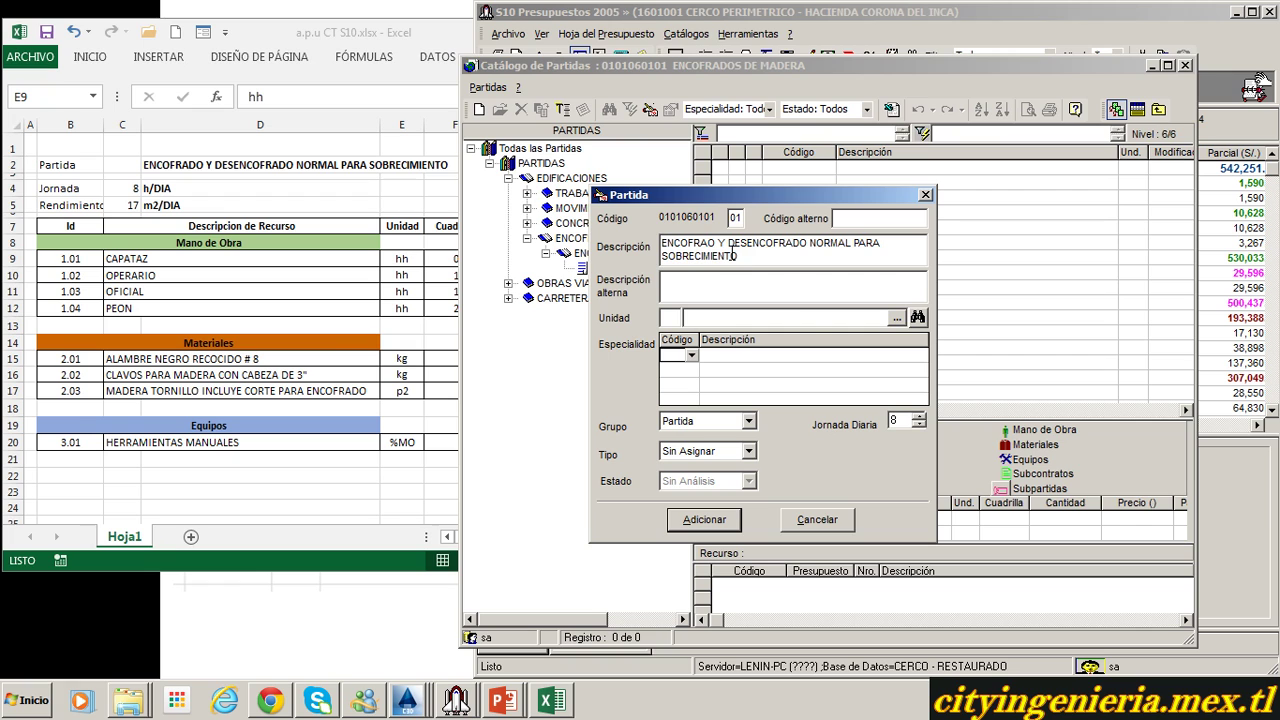
pyautogui.click(894, 320)
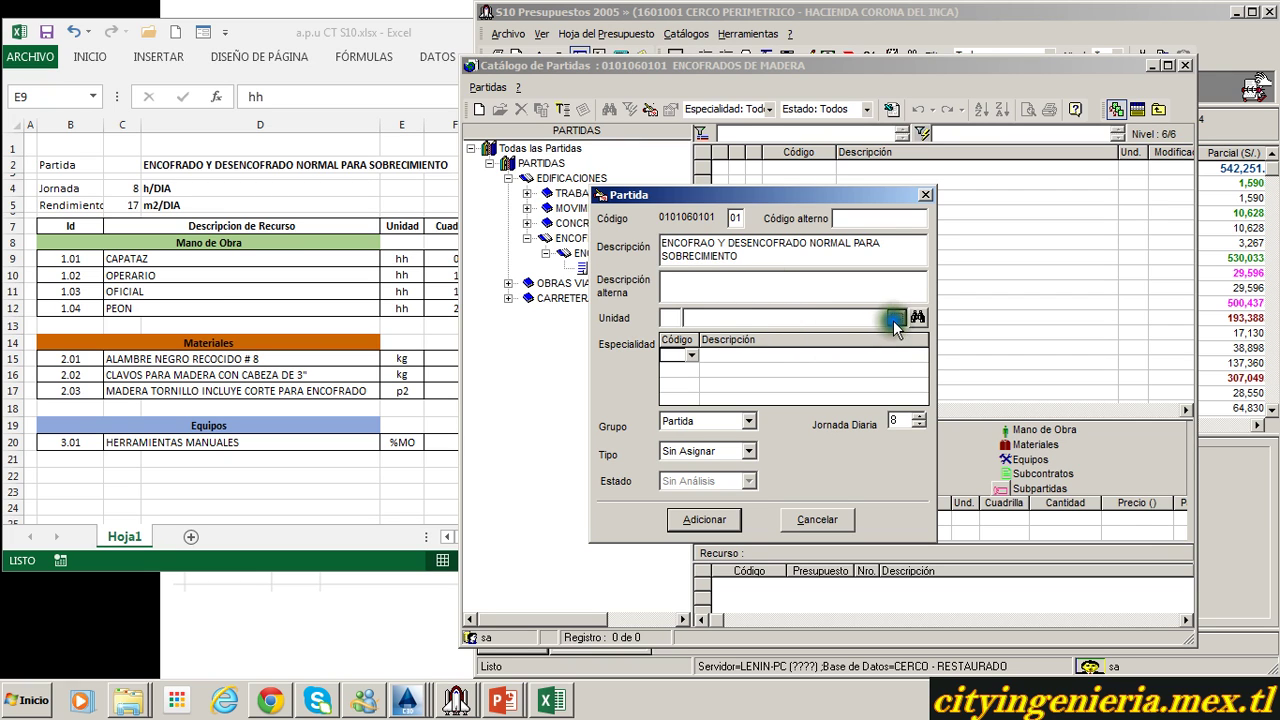
pyautogui.write('M')
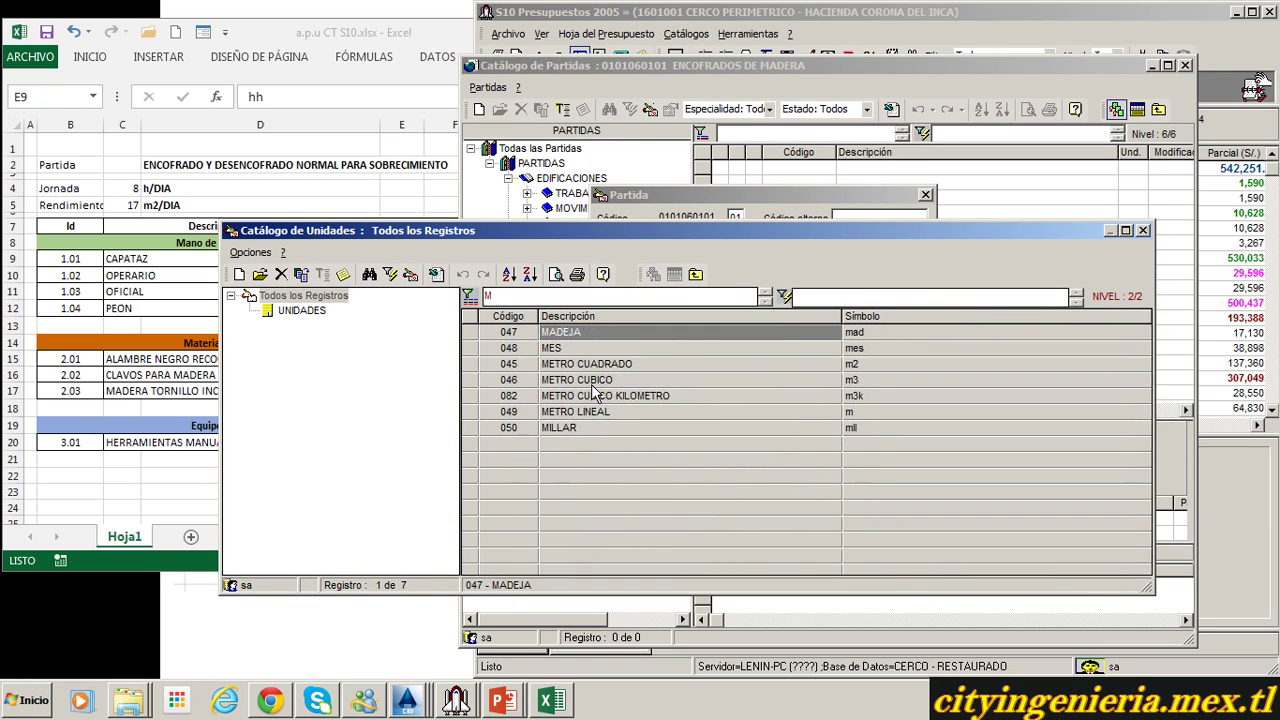
pyautogui.click(630, 367)
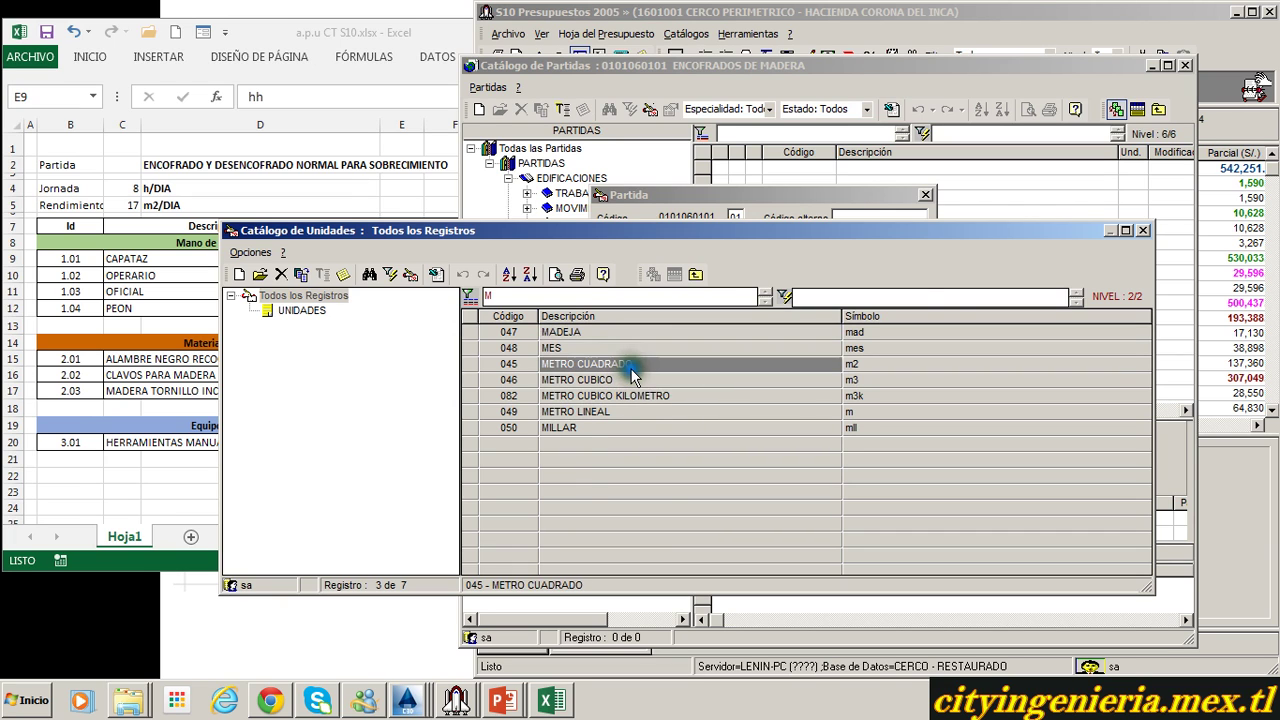
pyautogui.doubleClick(632, 370)
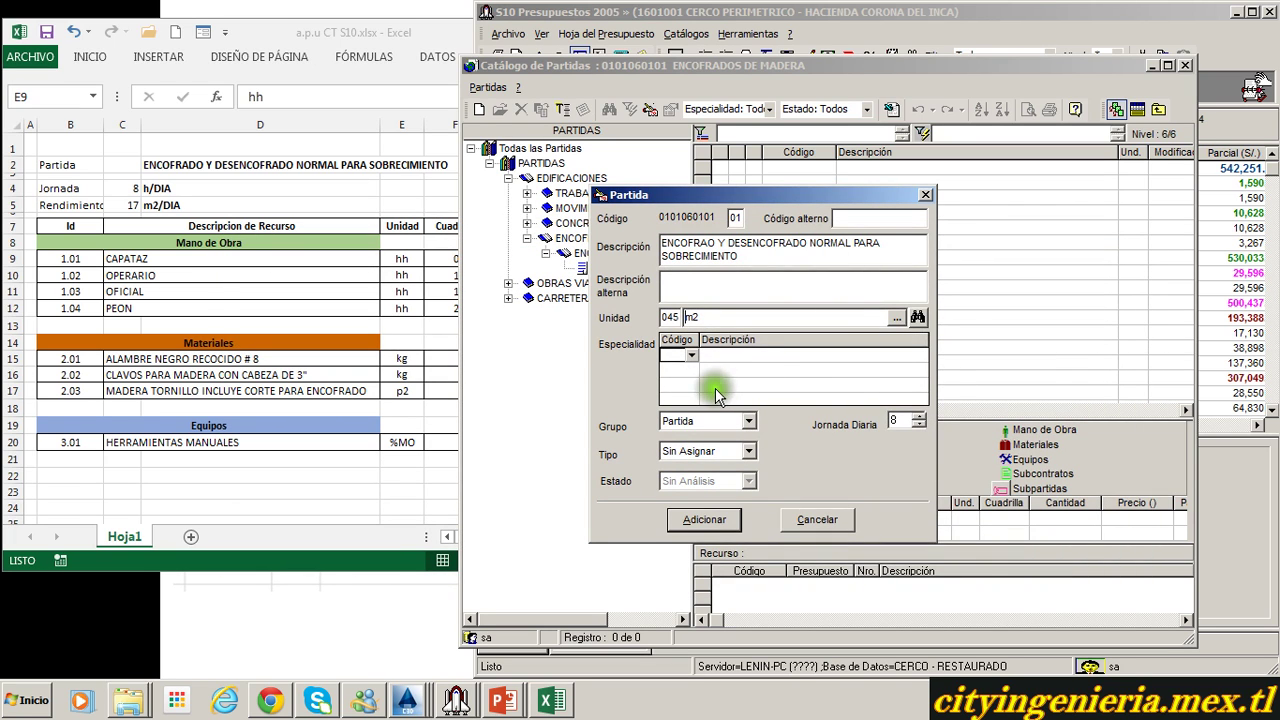
pyautogui.click(706, 522)
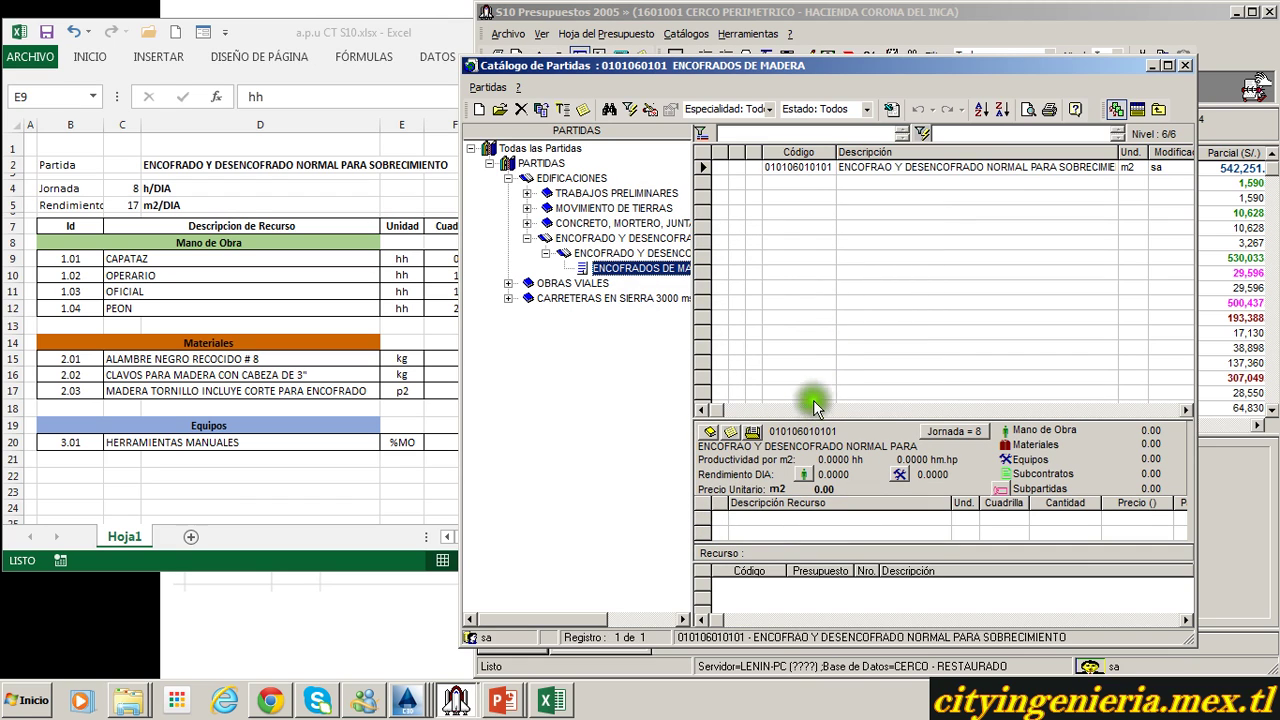
# Enlarge the price analysis pane below the partida list and select the sobrecimiento formwork partida.
pyautogui.moveTo(822, 418); pyautogui.dragTo(822, 262)
pyautogui.click(871, 165)
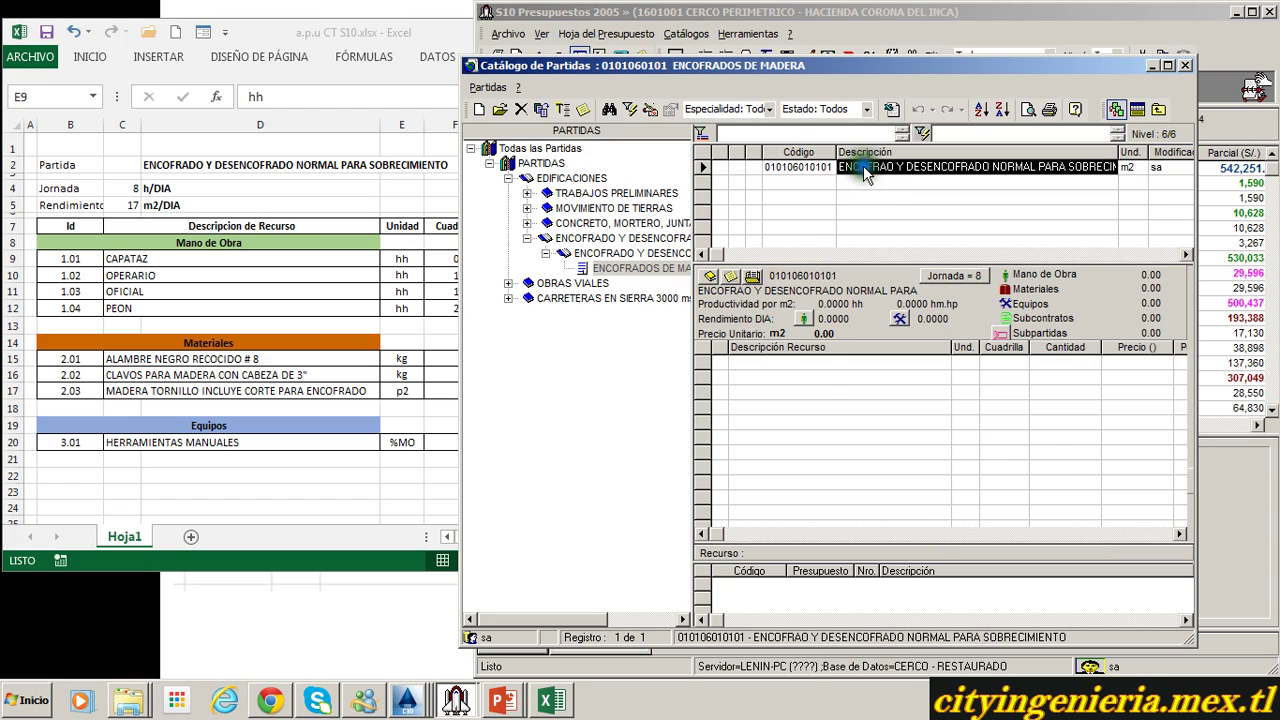
pyautogui.moveTo(855, 268); pyautogui.dragTo(849, 251)
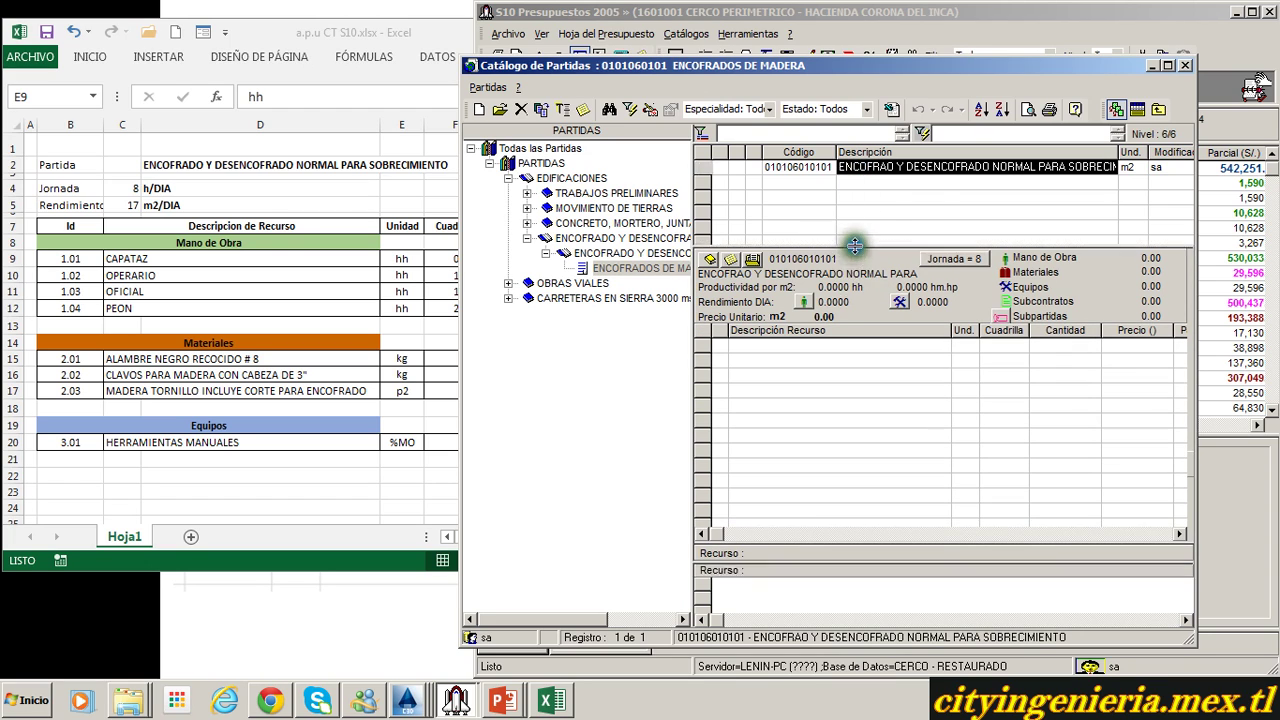
# Set the partida's labour yield, Rendimiento (MO), to 17 and narrow the group tree to widen the analysis grid.
pyautogui.click(802, 302)
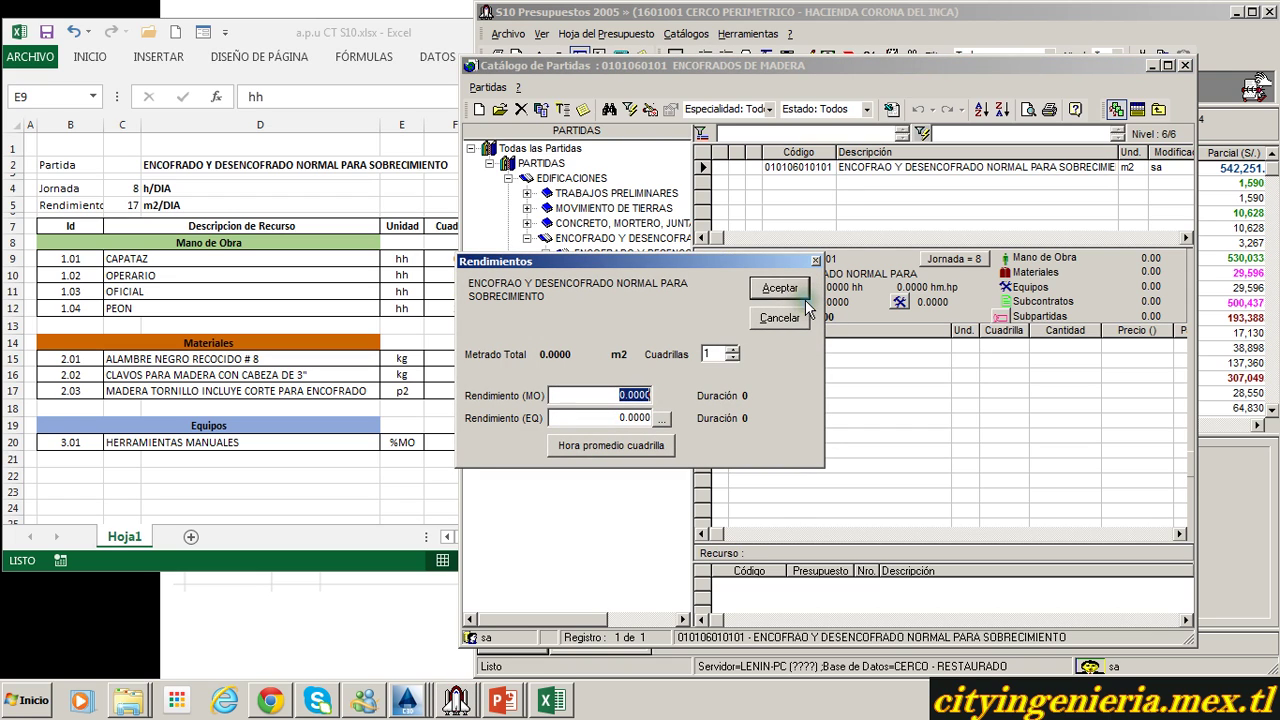
pyautogui.write('17')
pyautogui.click(780, 288)
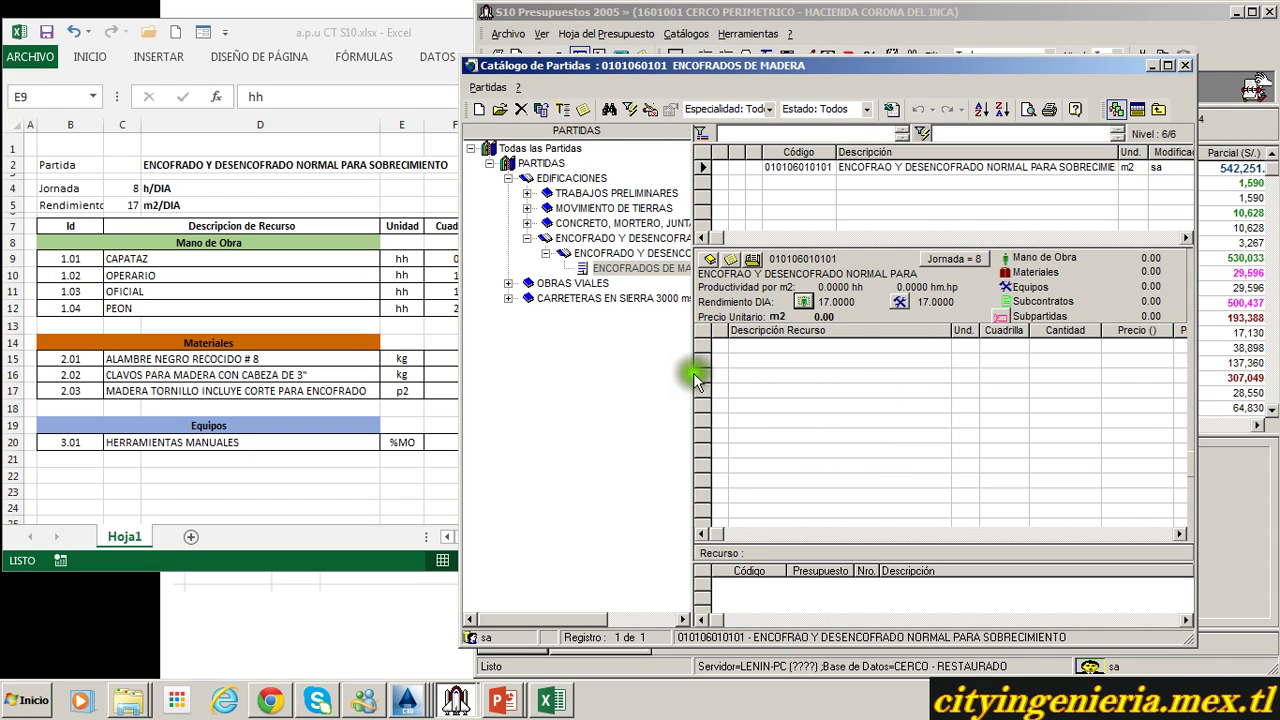
pyautogui.moveTo(693, 373); pyautogui.dragTo(692, 373)
pyautogui.moveTo(652, 388); pyautogui.dragTo(652, 388)
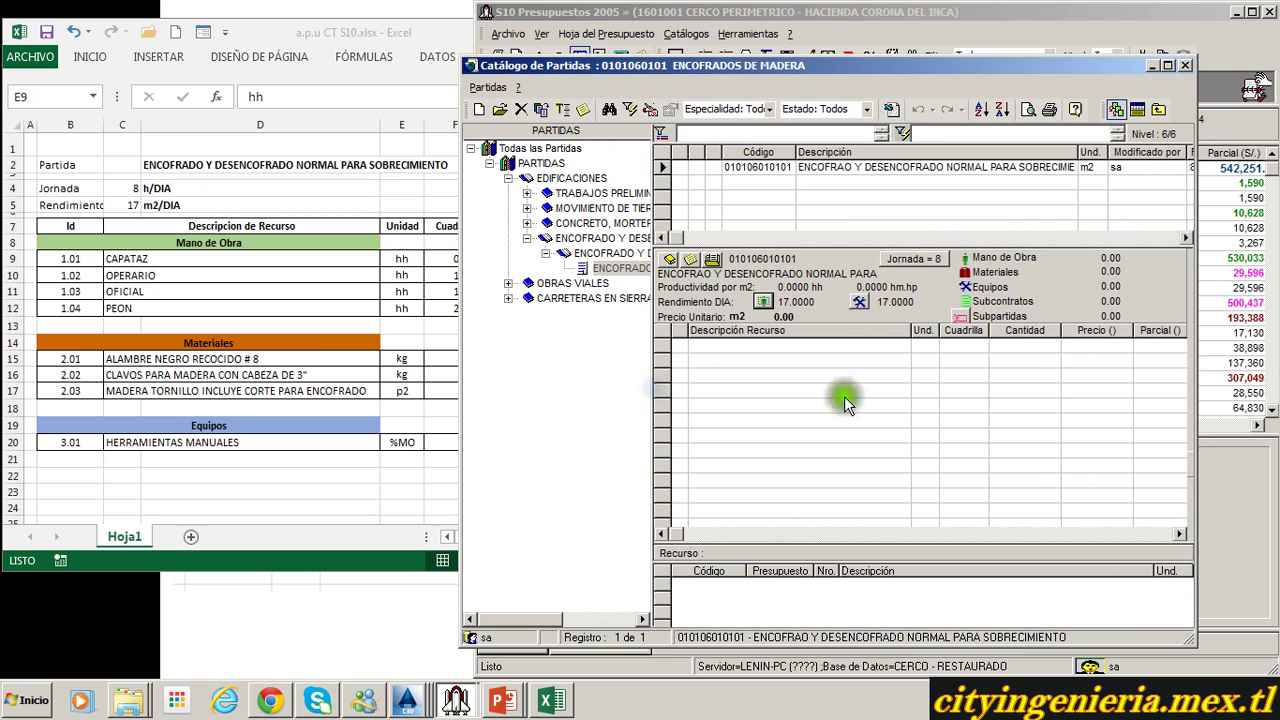
# Open the Catálogo de Recursos for adding a resource to the partida's analysis, and move its window clear of the workbook.
pyautogui.rightClick(785, 358)
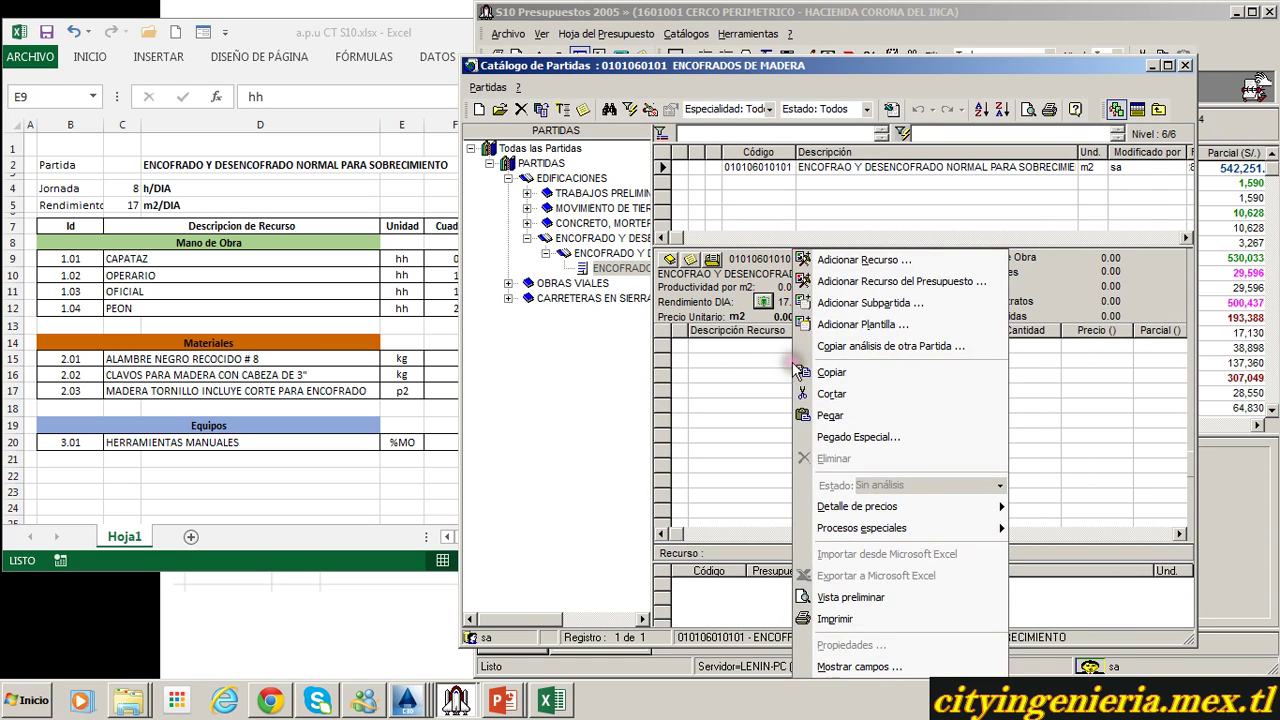
pyautogui.rightClick(762, 380)
pyautogui.click(715, 390)
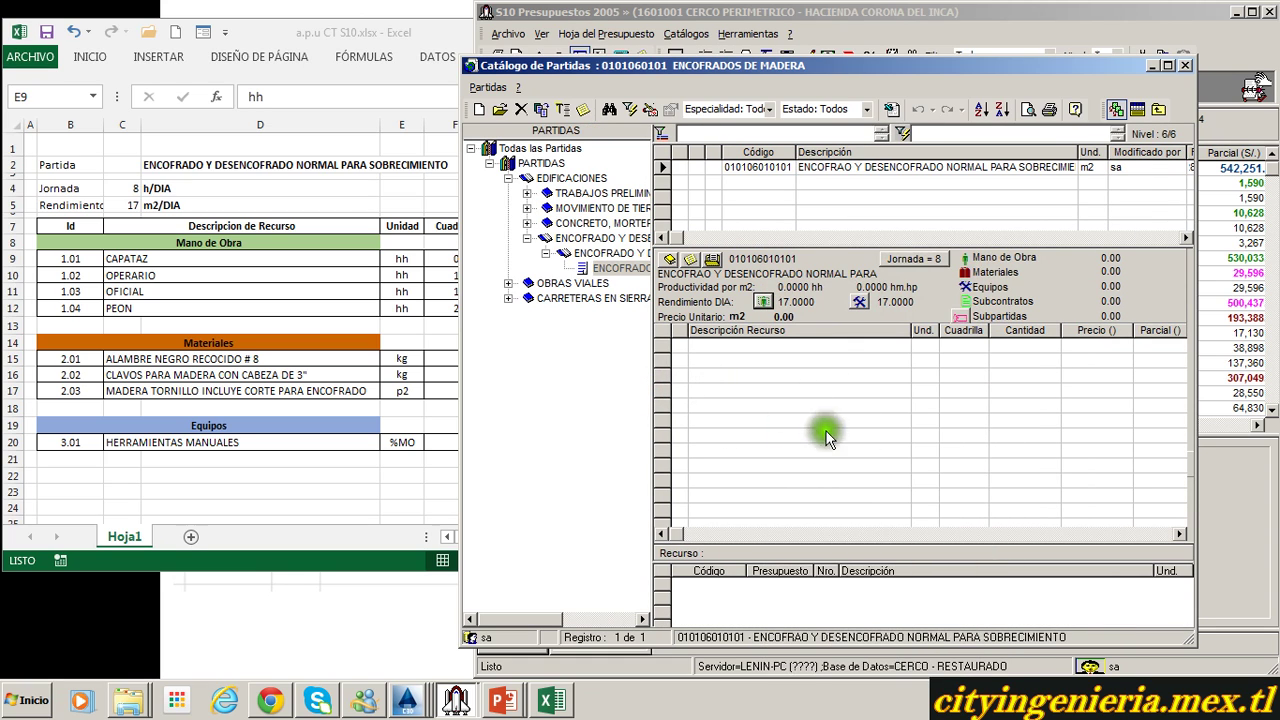
pyautogui.rightClick(816, 405)
pyautogui.click(884, 274)
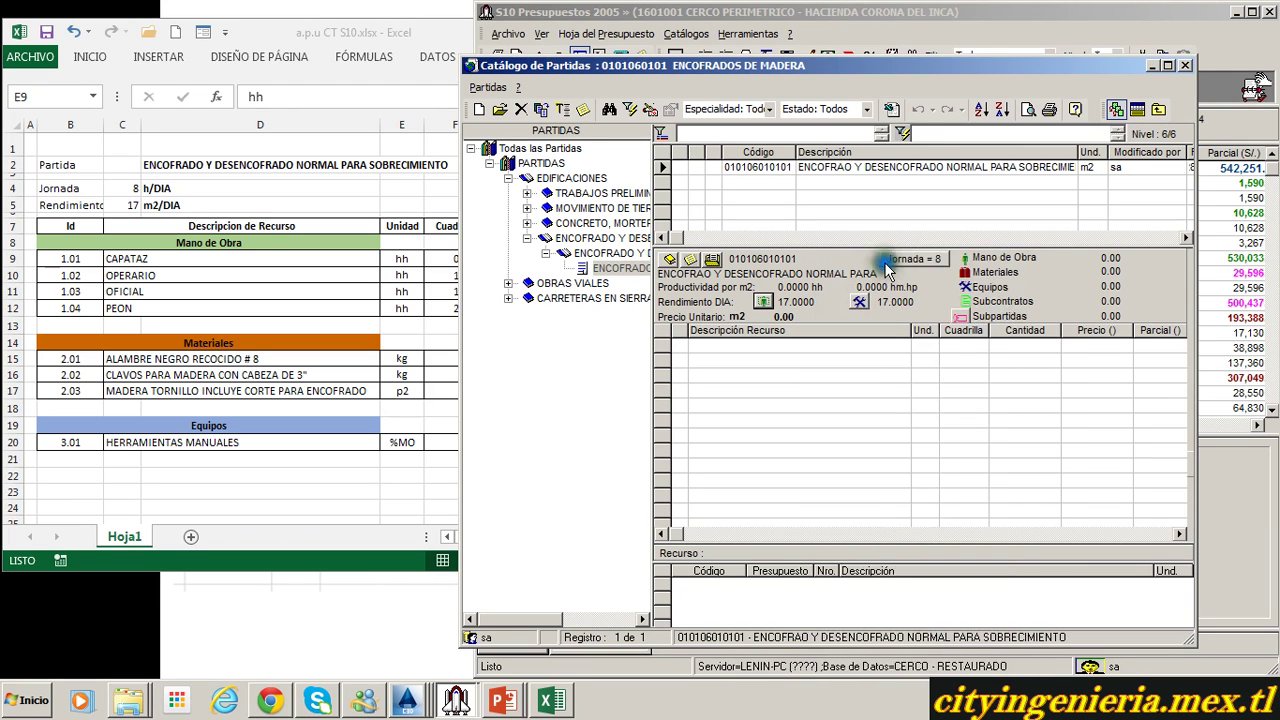
pyautogui.moveTo(704, 60); pyautogui.dragTo(777, 129)
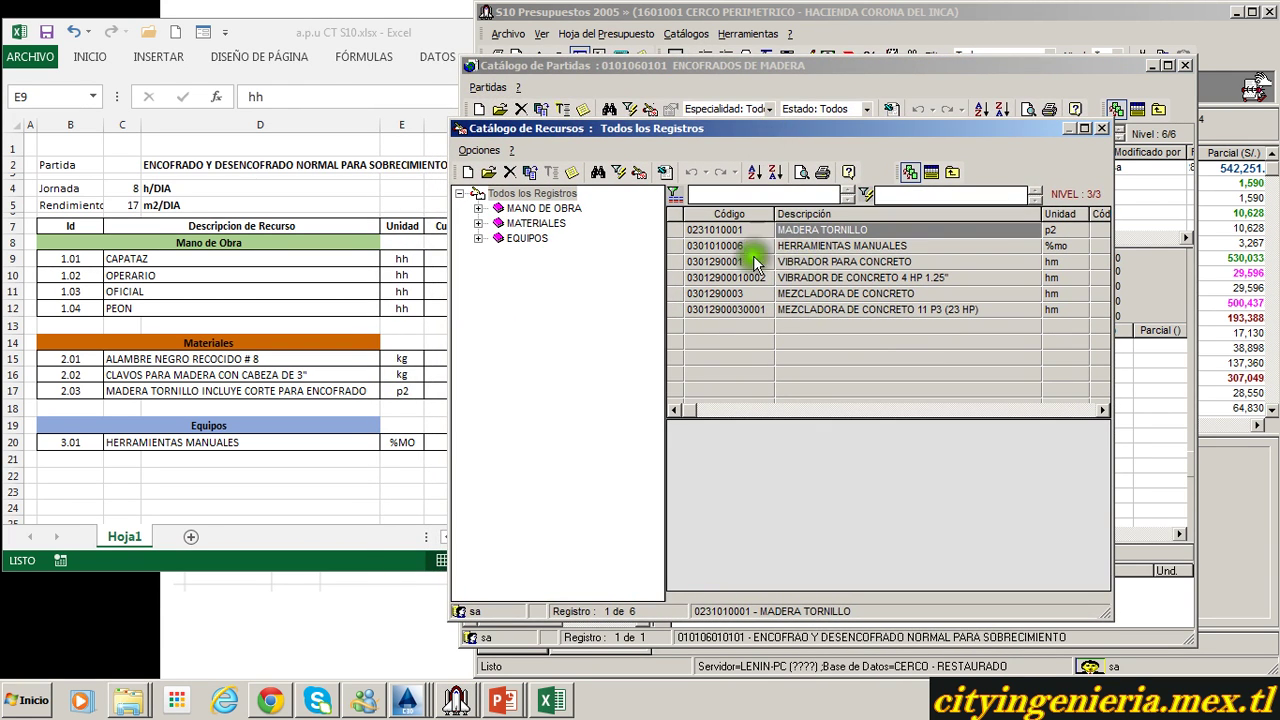
# From all records in the resource catalogue, pick the labour resources CAPATAZ, OPERARIO, OFICIAL and PEON.
pyautogui.click(535, 194)
pyautogui.click(790, 261)
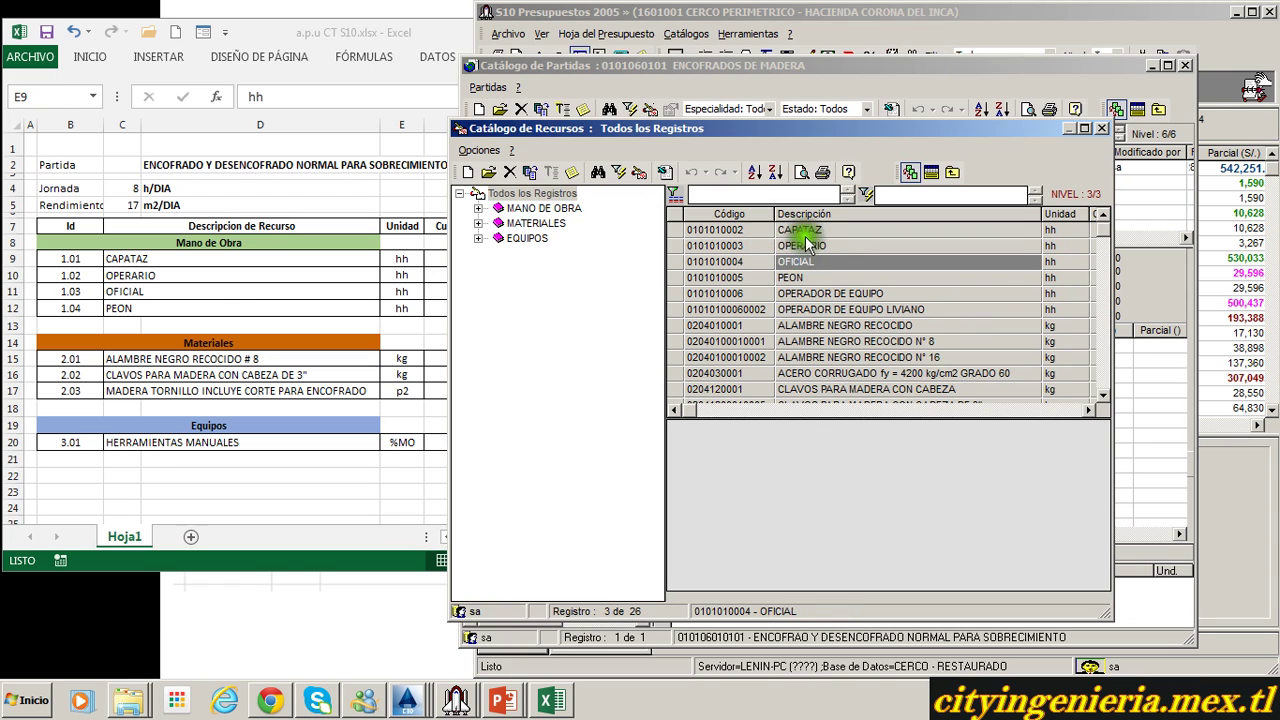
pyautogui.click(803, 231)
pyautogui.click(805, 233)
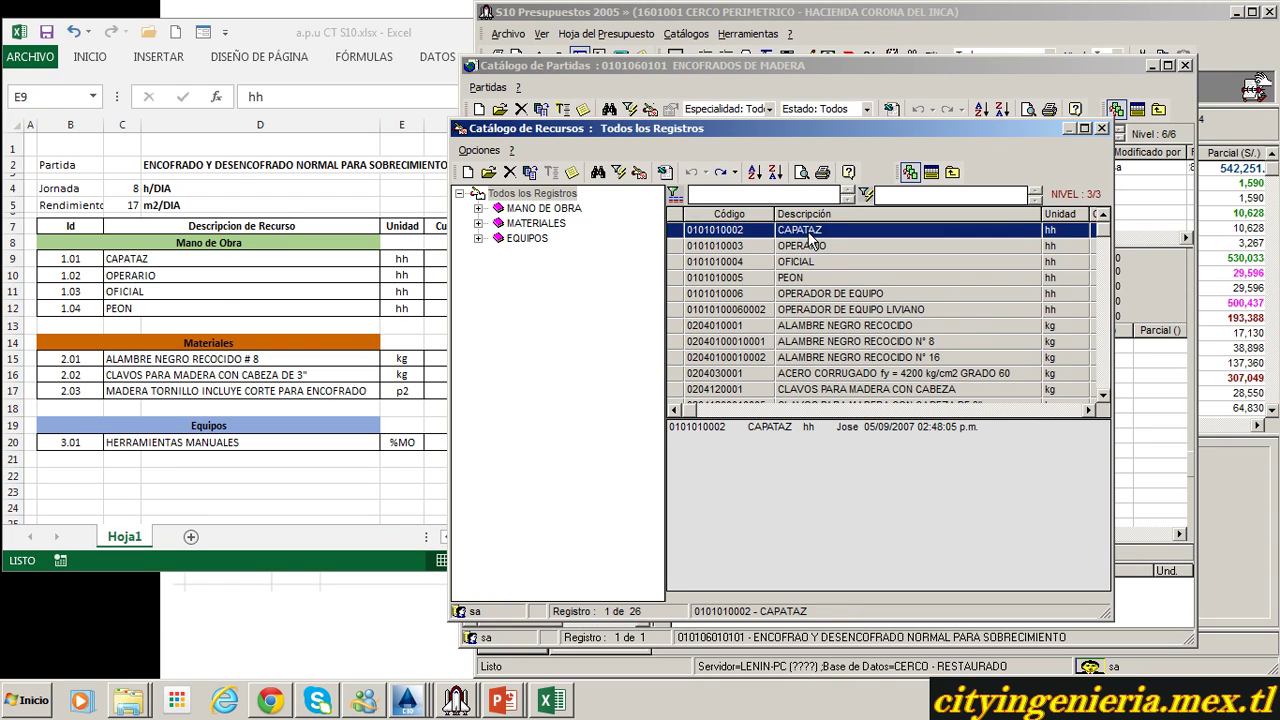
pyautogui.click(806, 246)
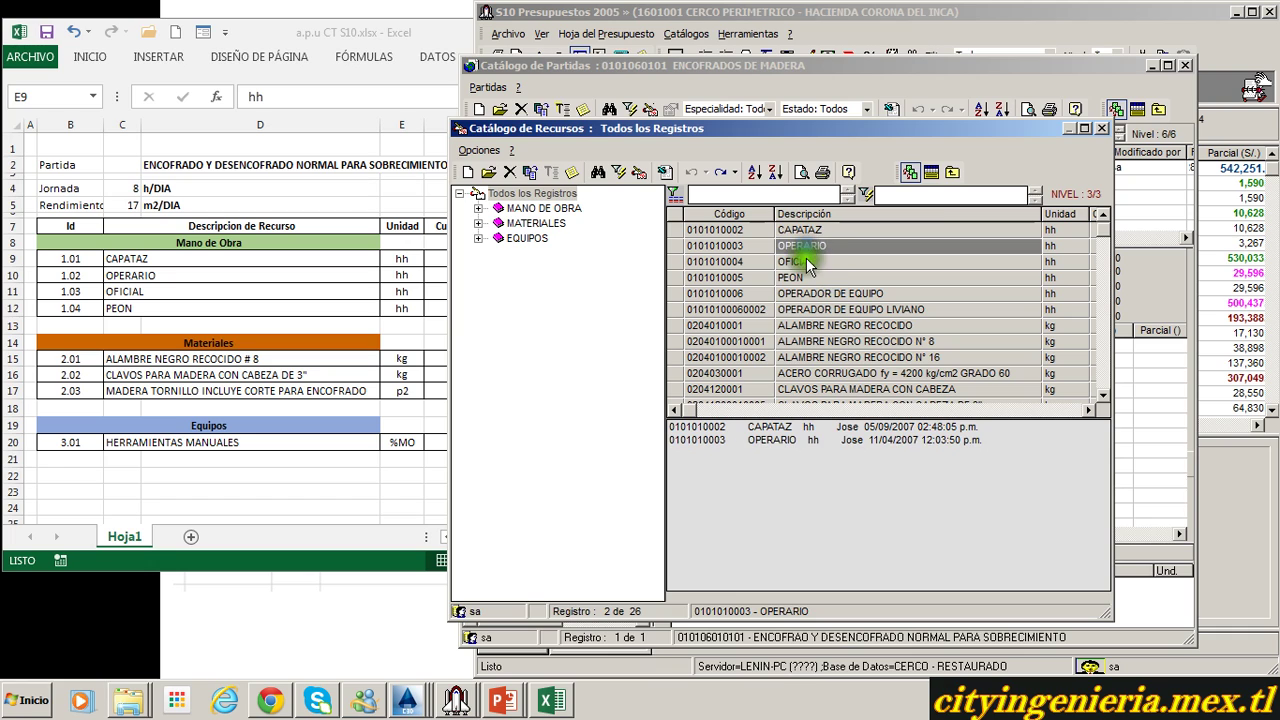
pyautogui.click(808, 264)
pyautogui.click(800, 277)
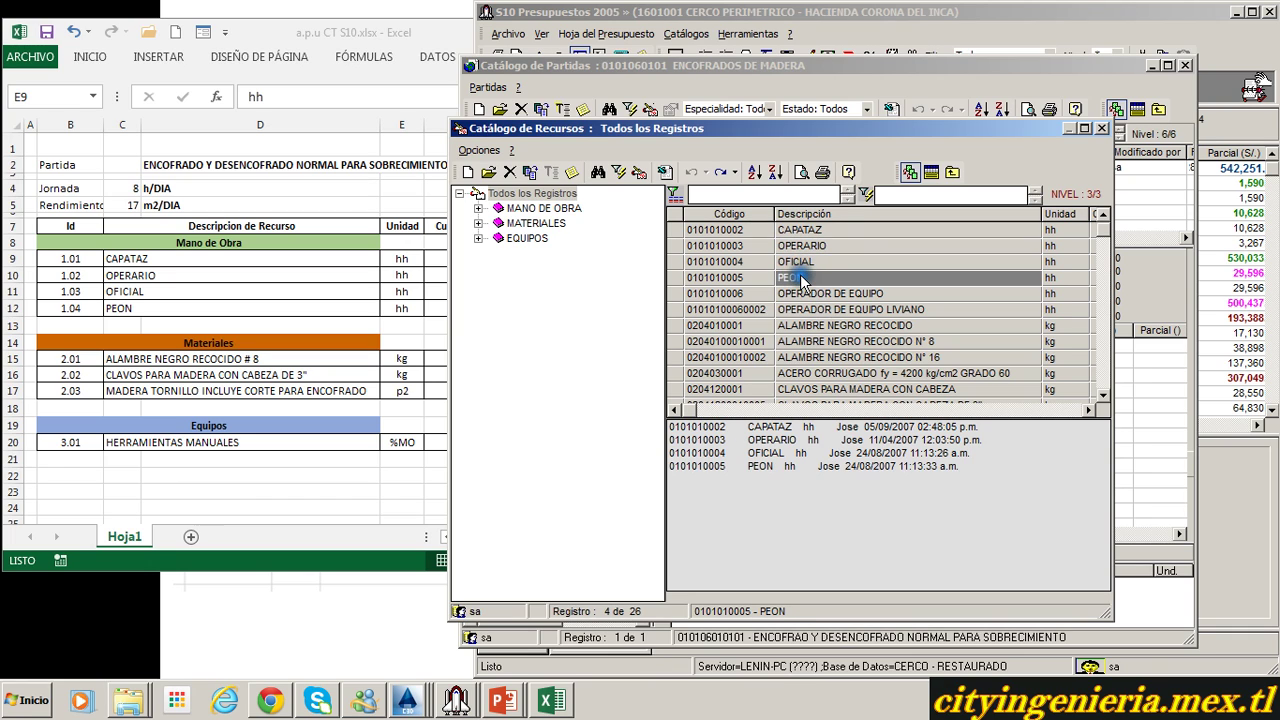
# Find and pick the materials ALAMBRE NEGRO RECOCIDO N° 8 and CLAVOS PARA MADERA CON CABEZA DE 3".
pyautogui.write('ALAM')
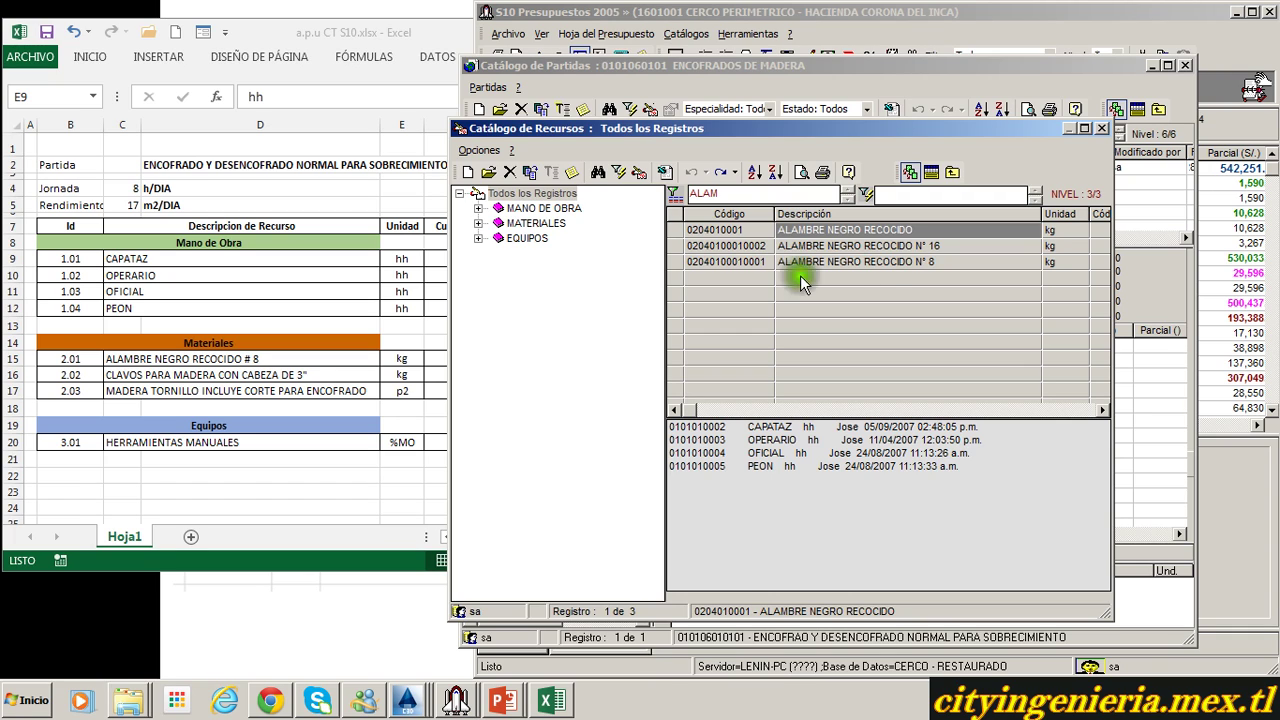
pyautogui.click(894, 263)
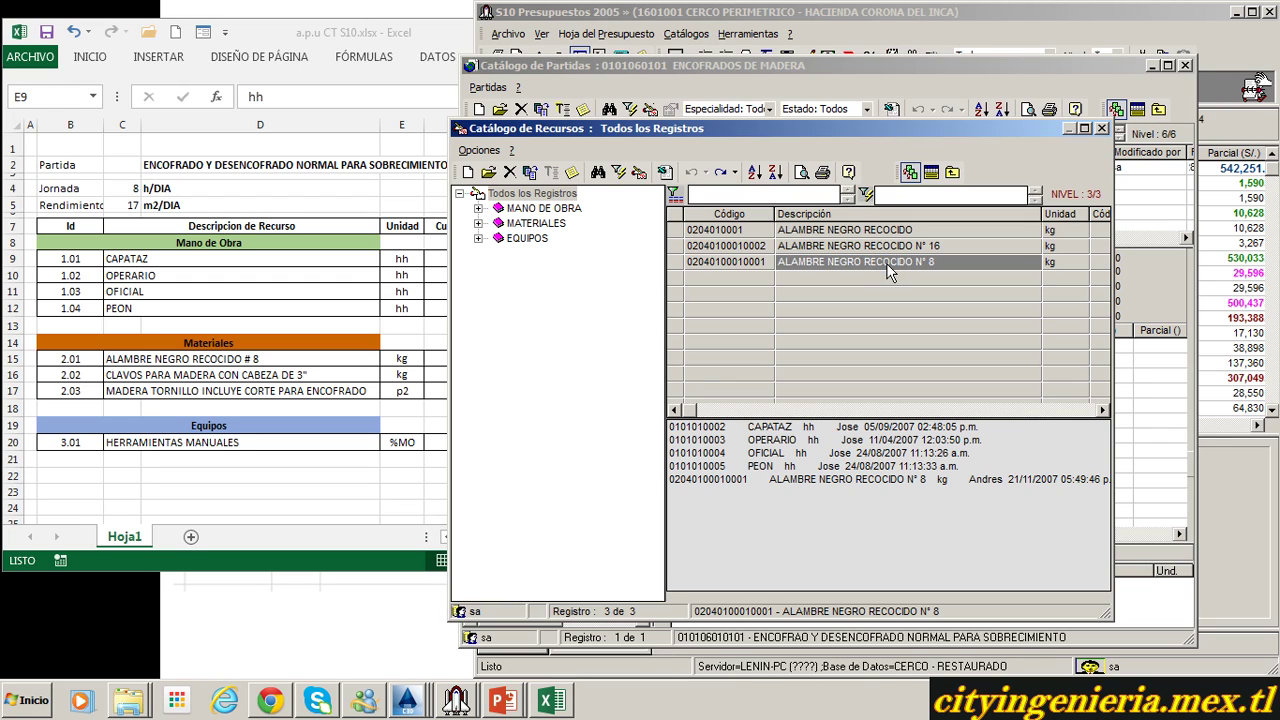
pyautogui.write('CLA')
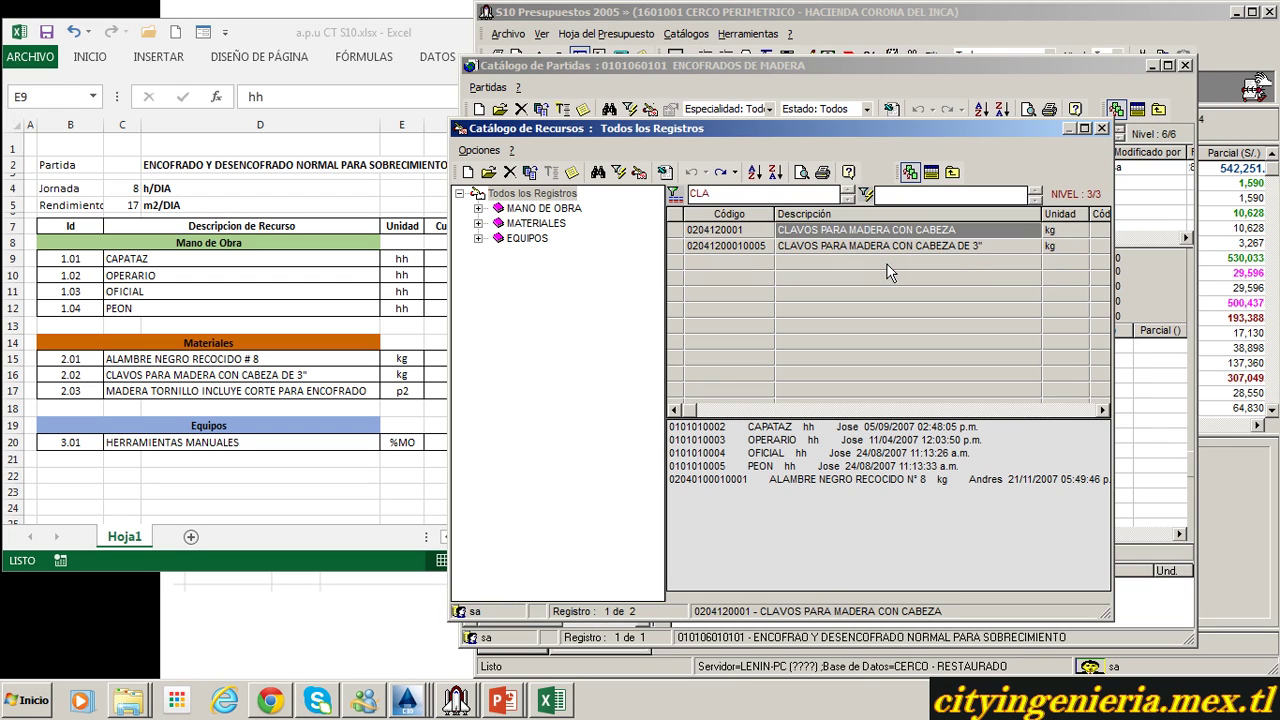
pyautogui.click(901, 248)
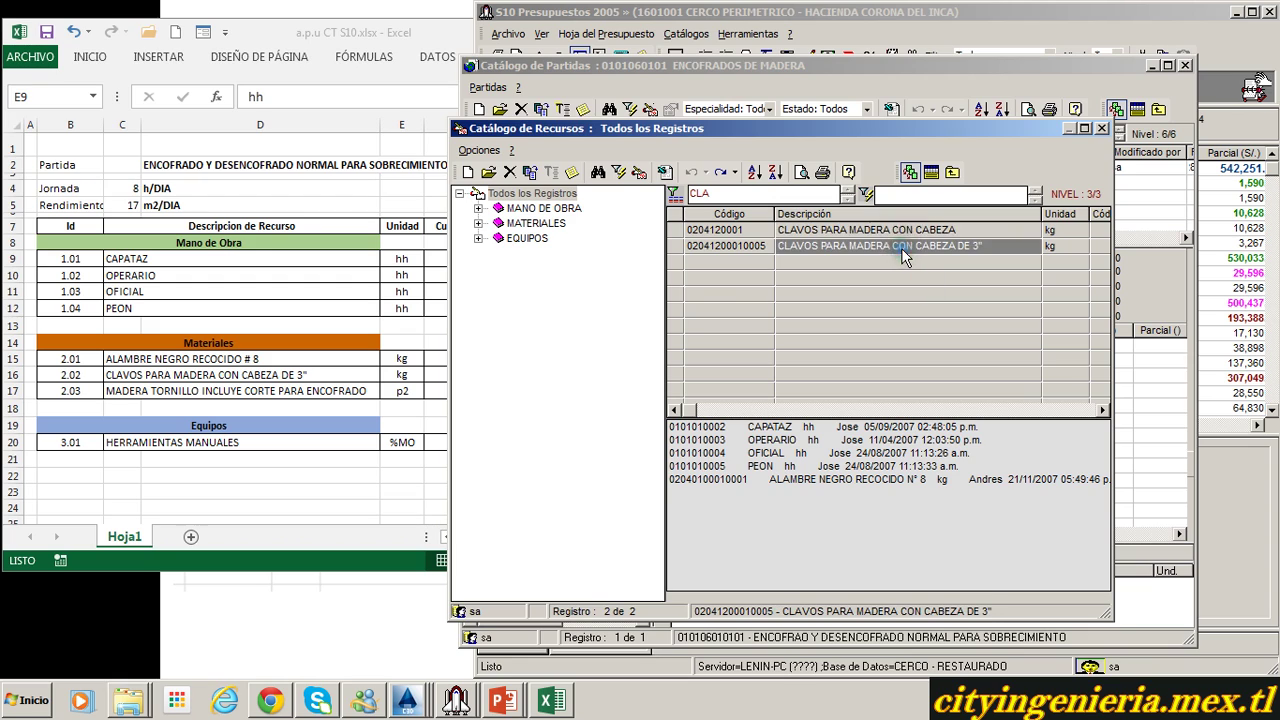
pyautogui.doubleClick(904, 246)
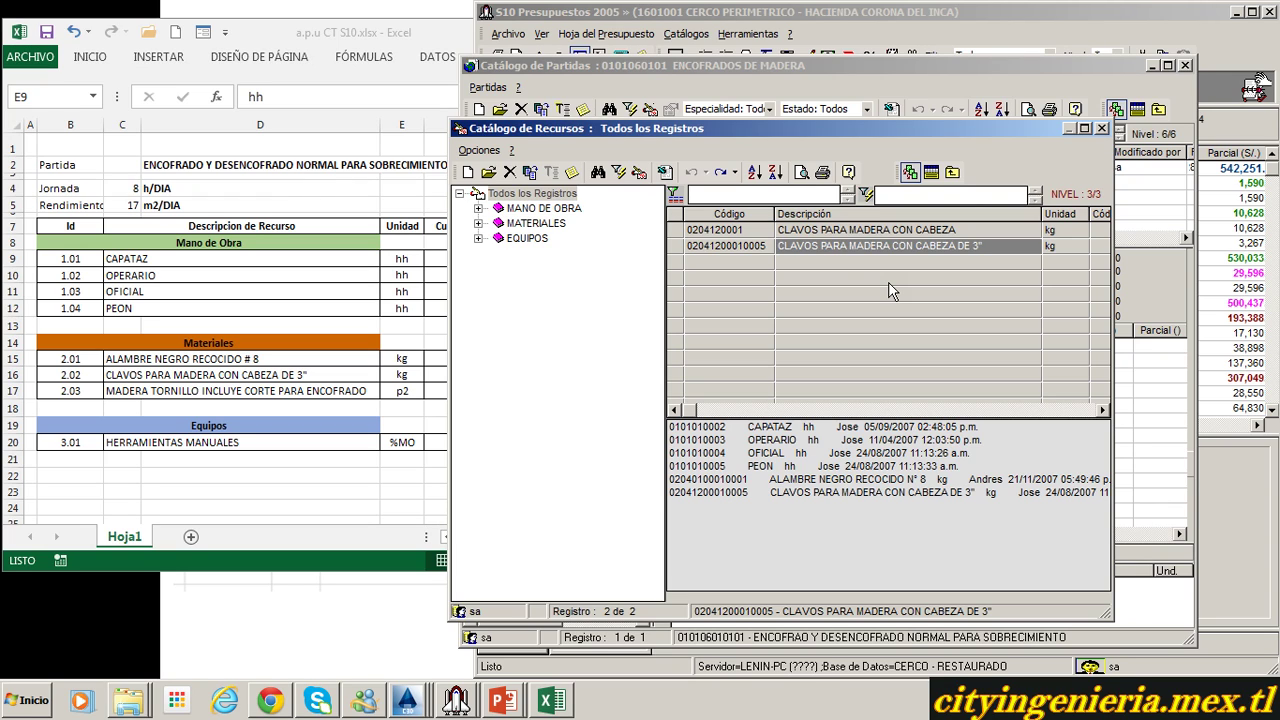
# Duplicate the MADERA TORNILLO resource as a new resource described as MADERA TORNILLO INCLUYE CORTE PARA ENCOFRADO.
pyautogui.write('MADERA')
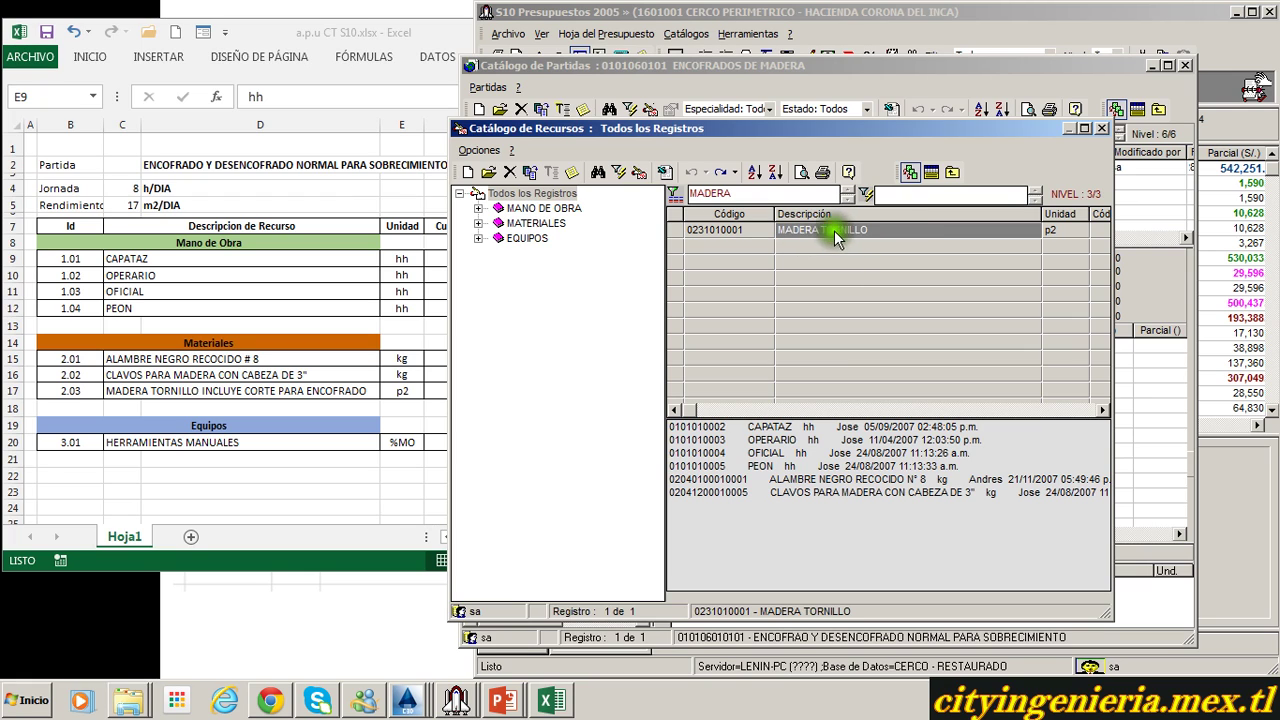
pyautogui.rightClick(853, 231)
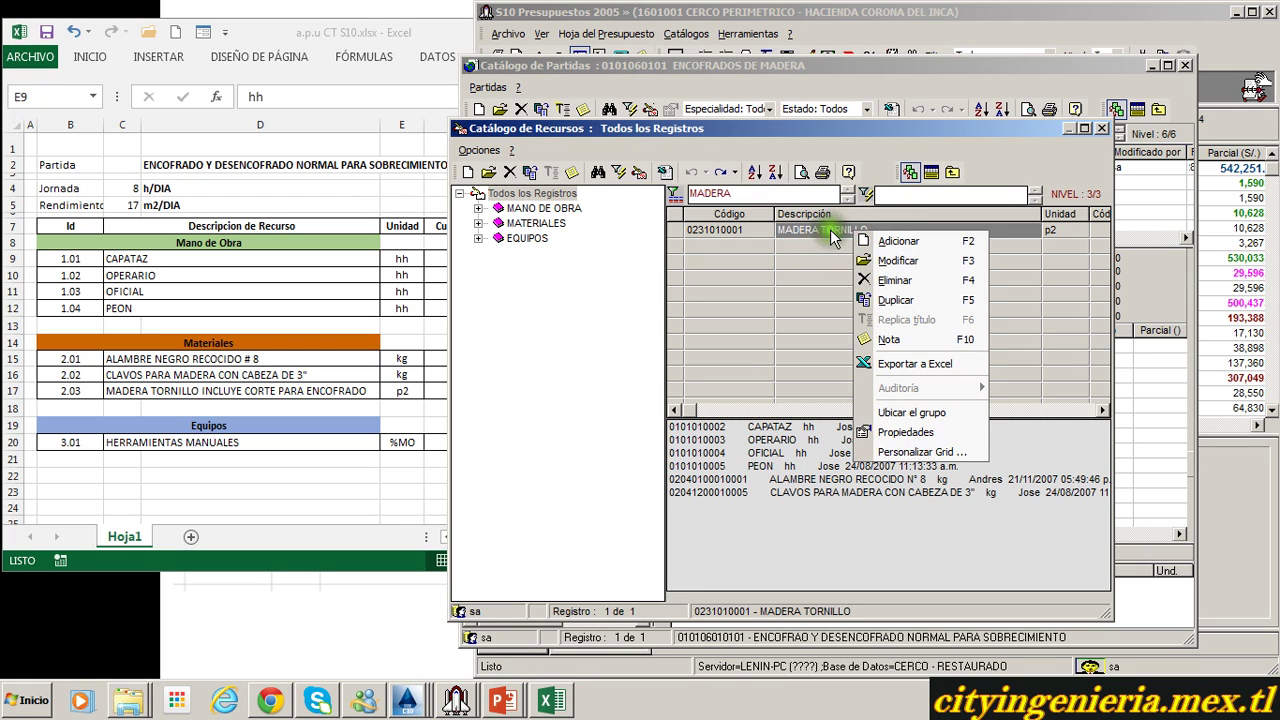
pyautogui.click(893, 301)
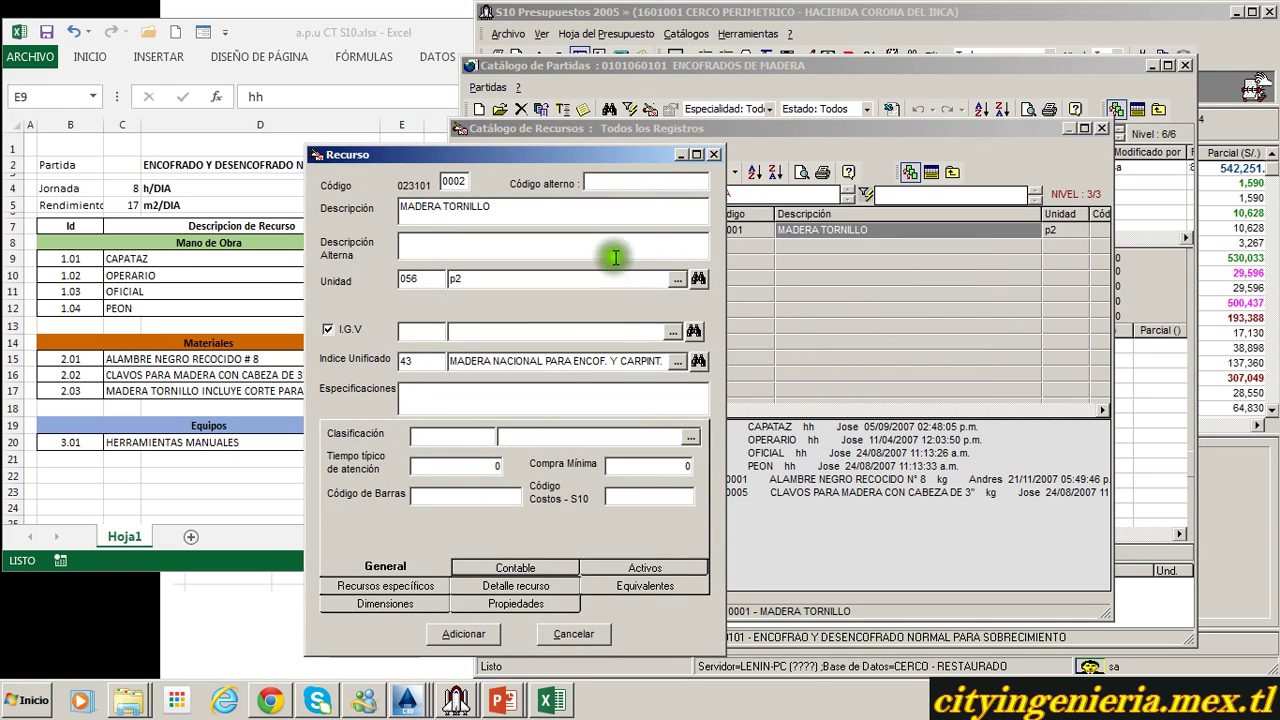
pyautogui.moveTo(573, 158); pyautogui.dragTo(860, 163)
pyautogui.click(801, 211)
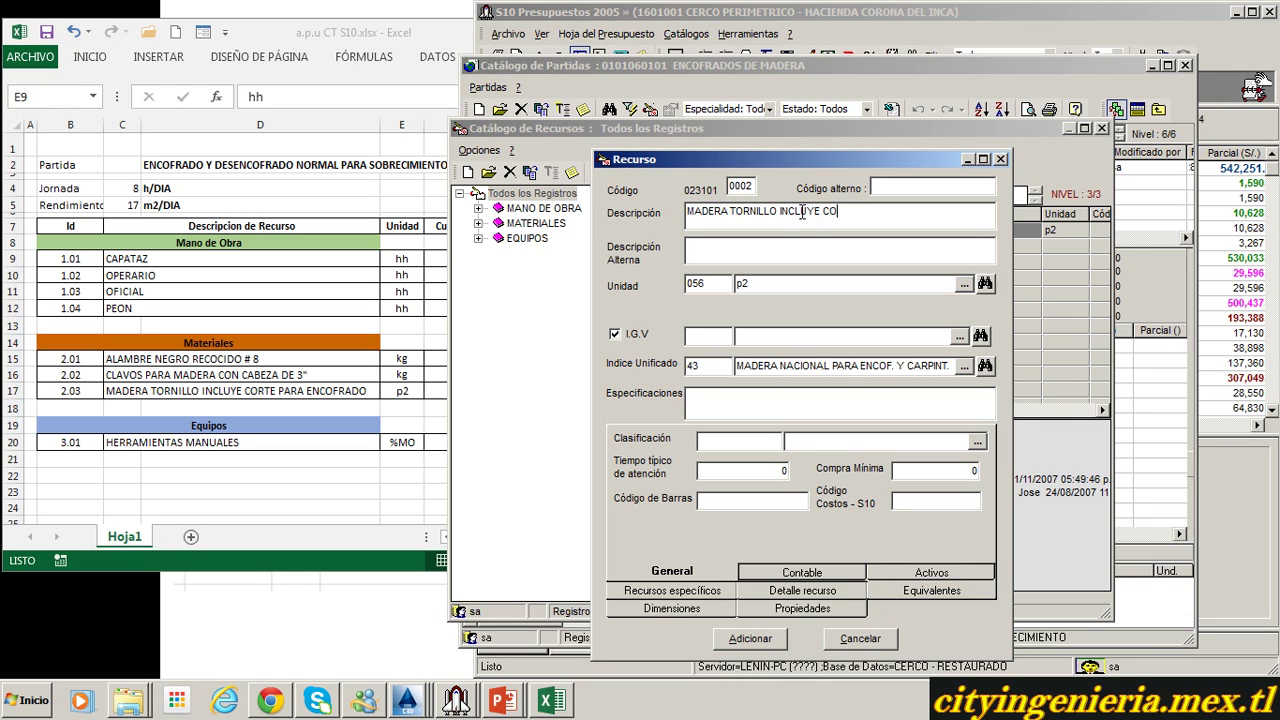
pyautogui.write('RA ENCOFRADO')
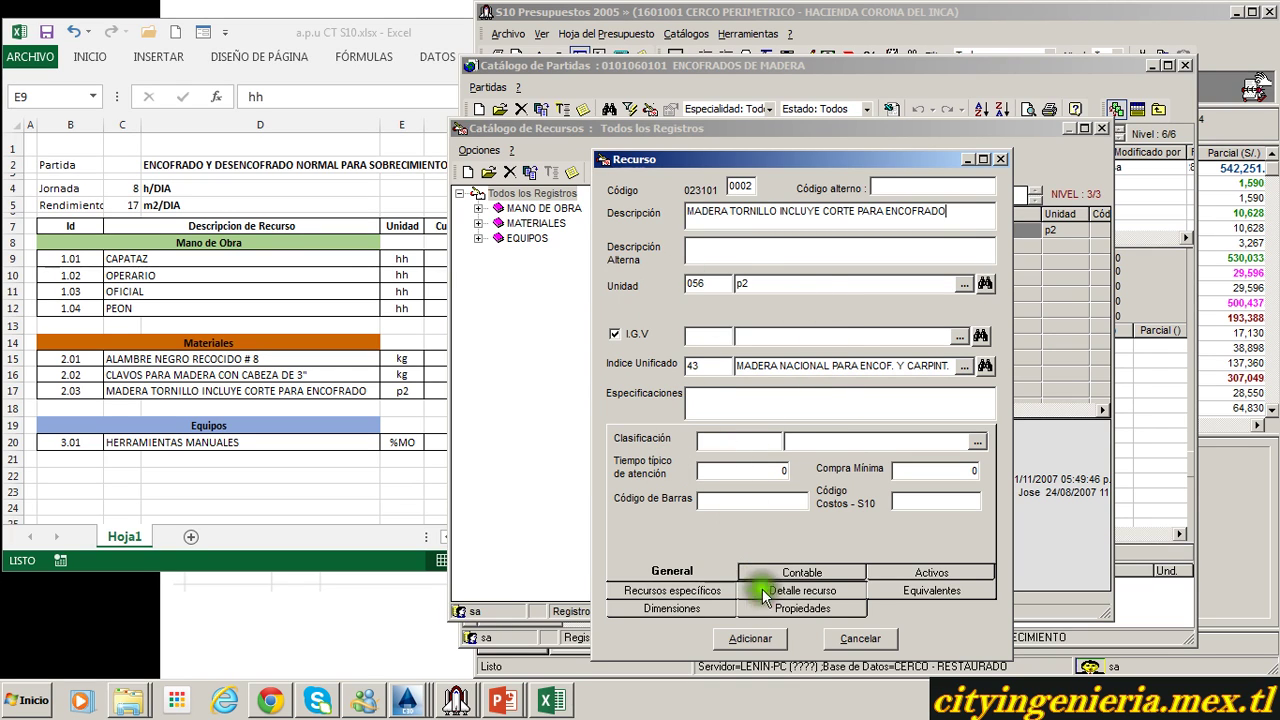
pyautogui.click(760, 638)
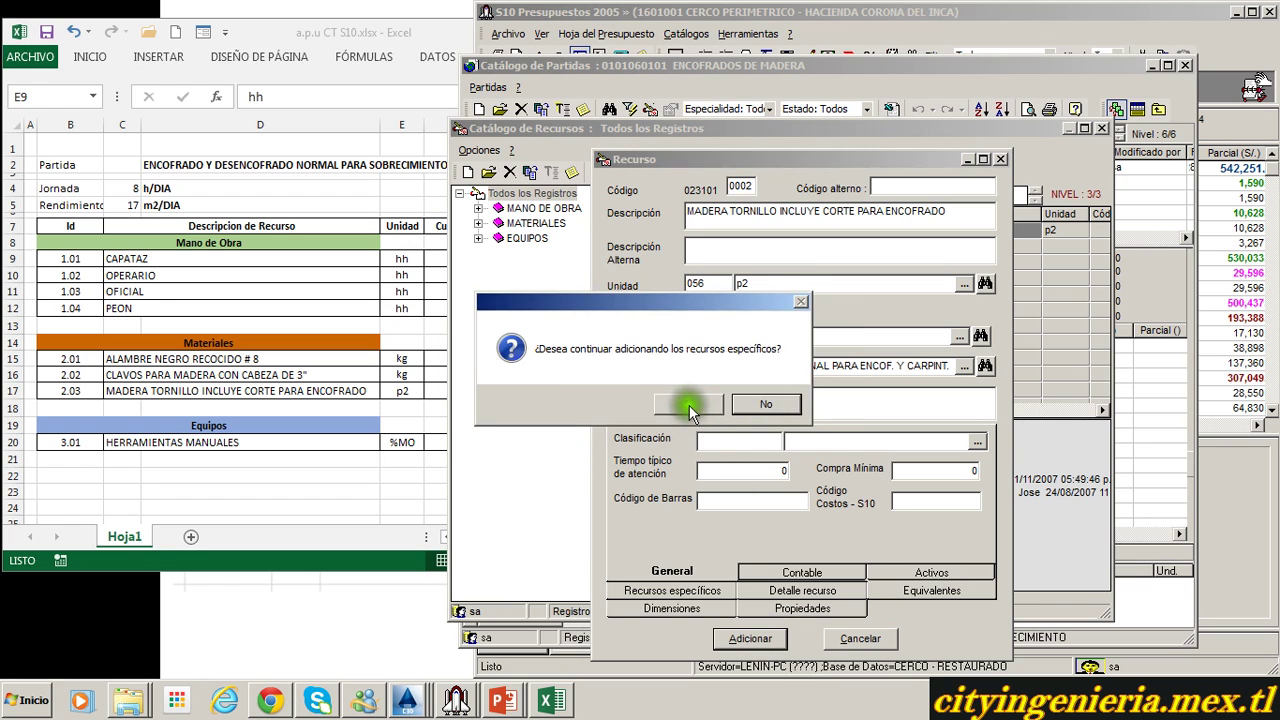
pyautogui.click(689, 406)
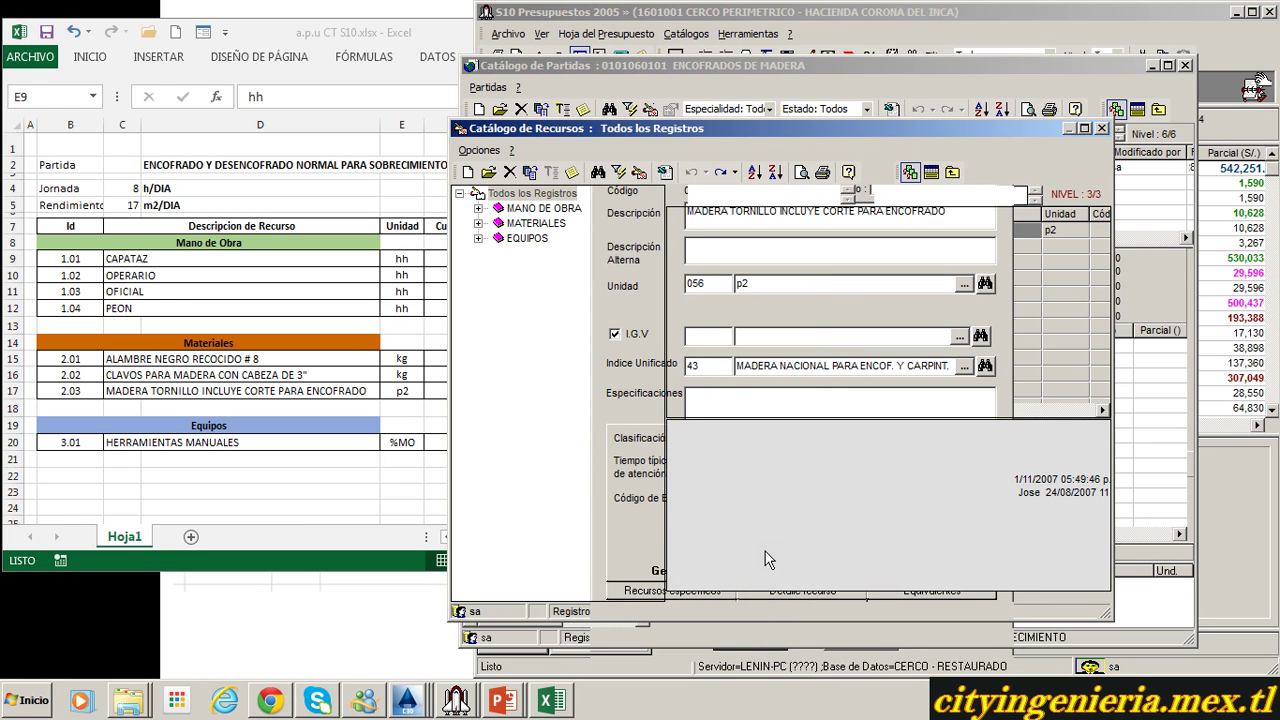
pyautogui.click(826, 355)
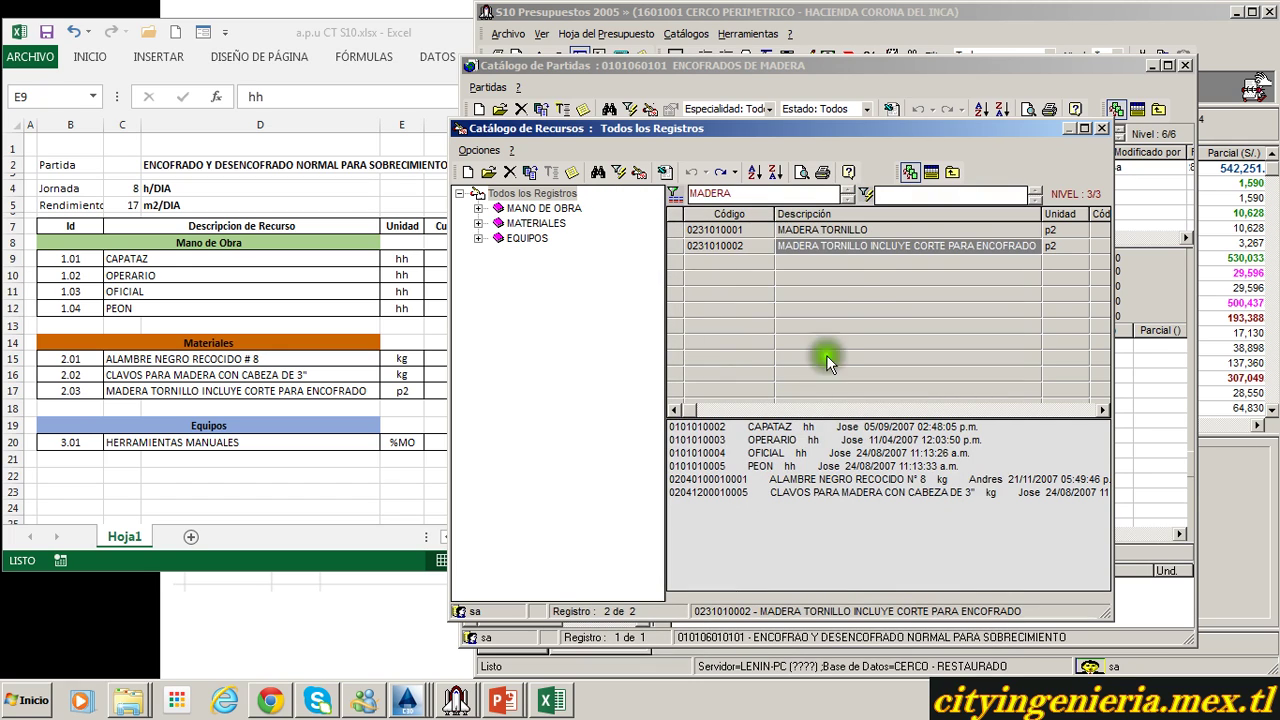
# Pick MADERA TORNILLO INCLUYE CORTE PARA ENCOFRADO and HERRAMIENTAS MANUALES, and transfer all chosen resources to the partida's analysis.
pyautogui.doubleClick(857, 244)
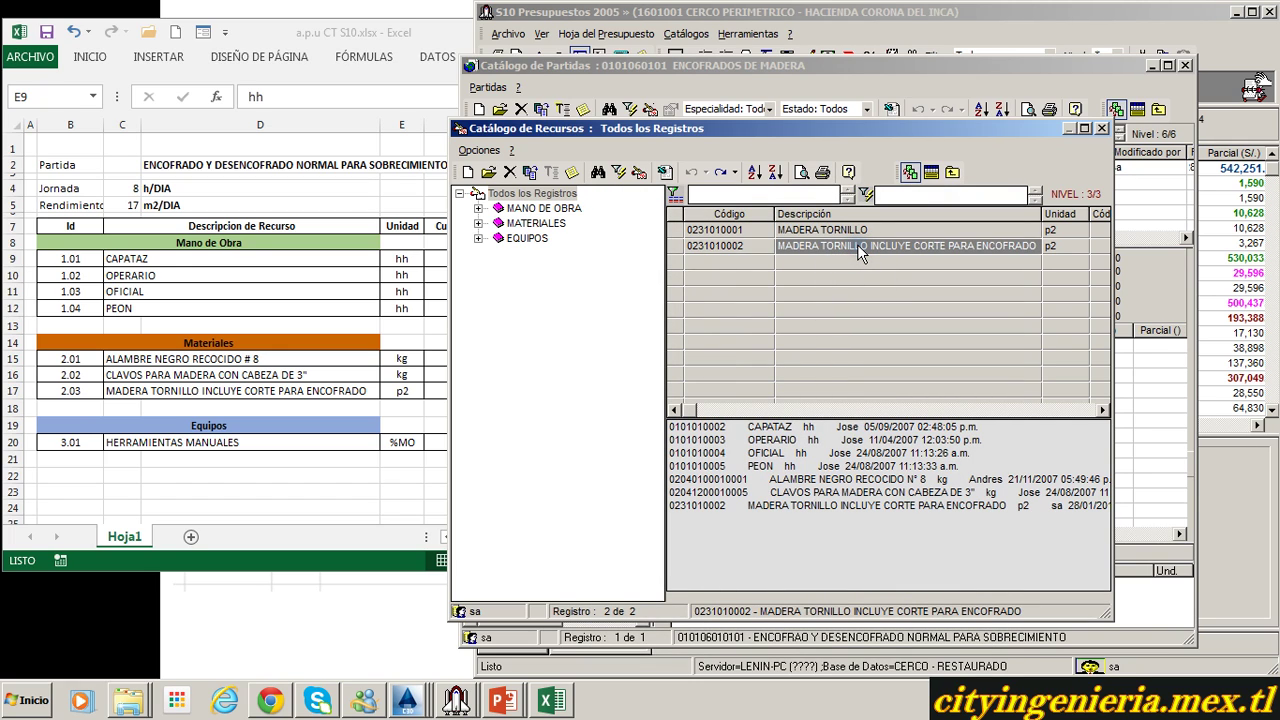
pyautogui.write('HERR')
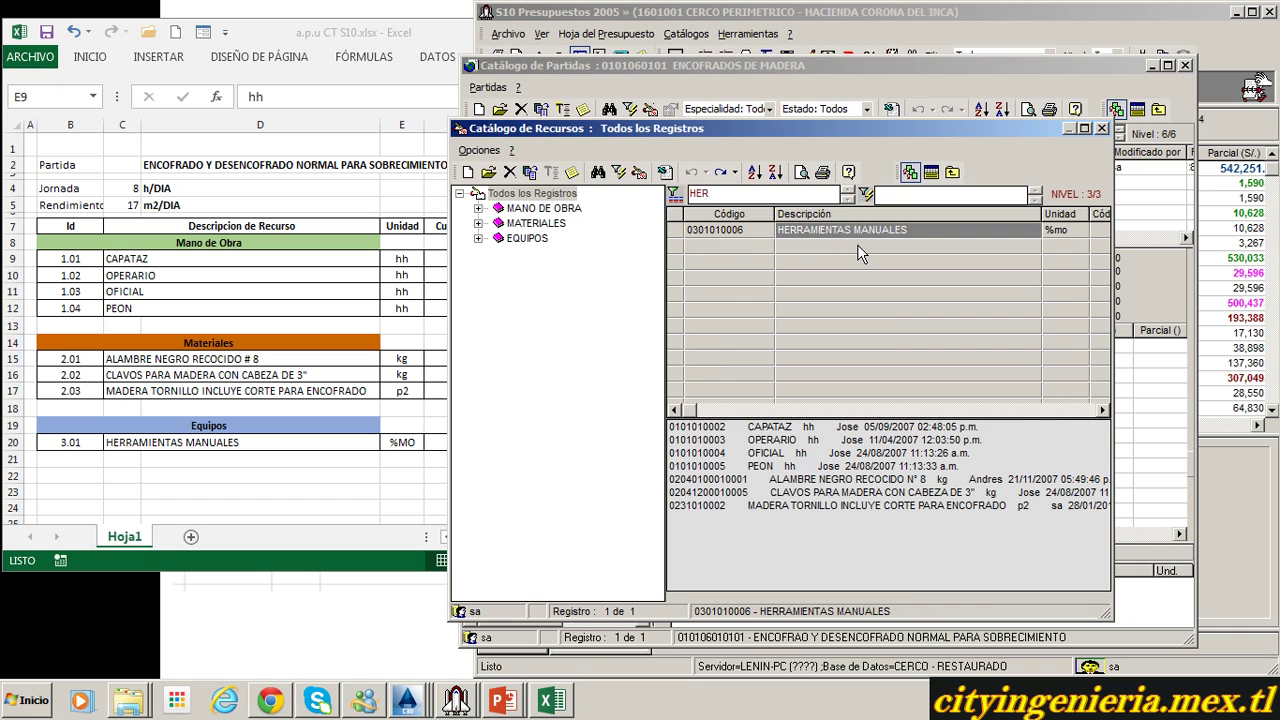
pyautogui.doubleClick(857, 244)
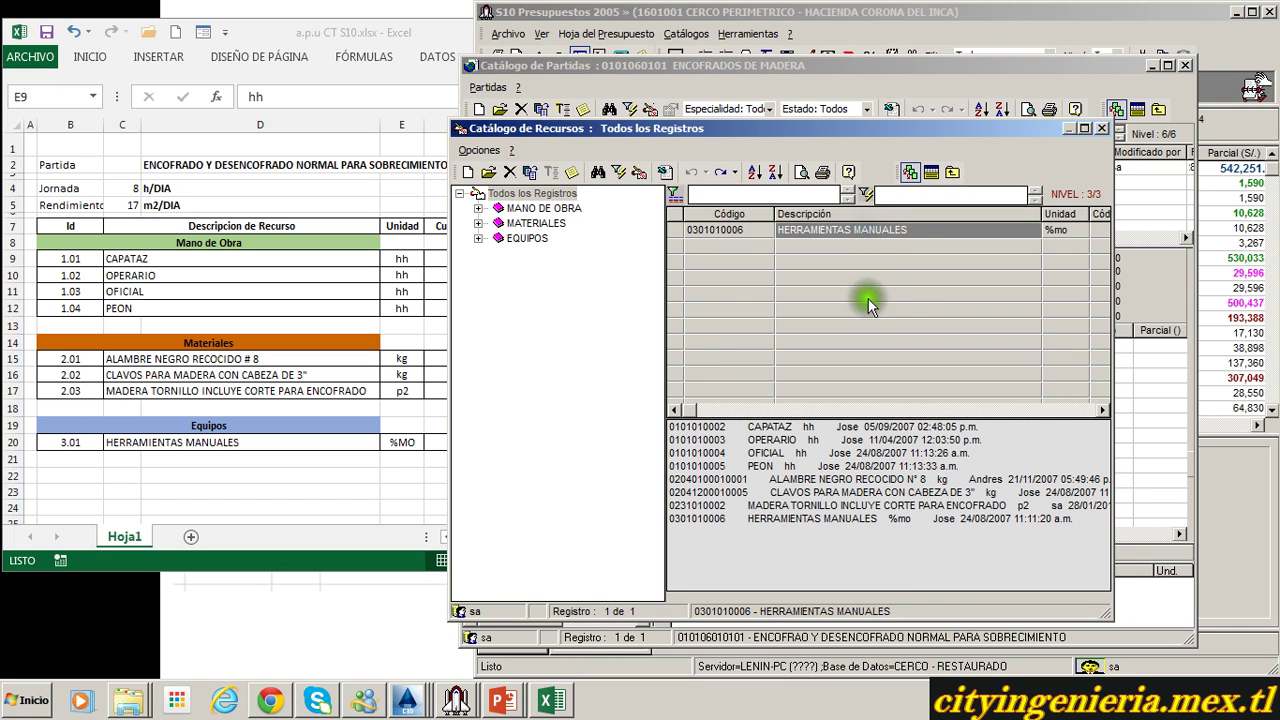
pyautogui.click(933, 174)
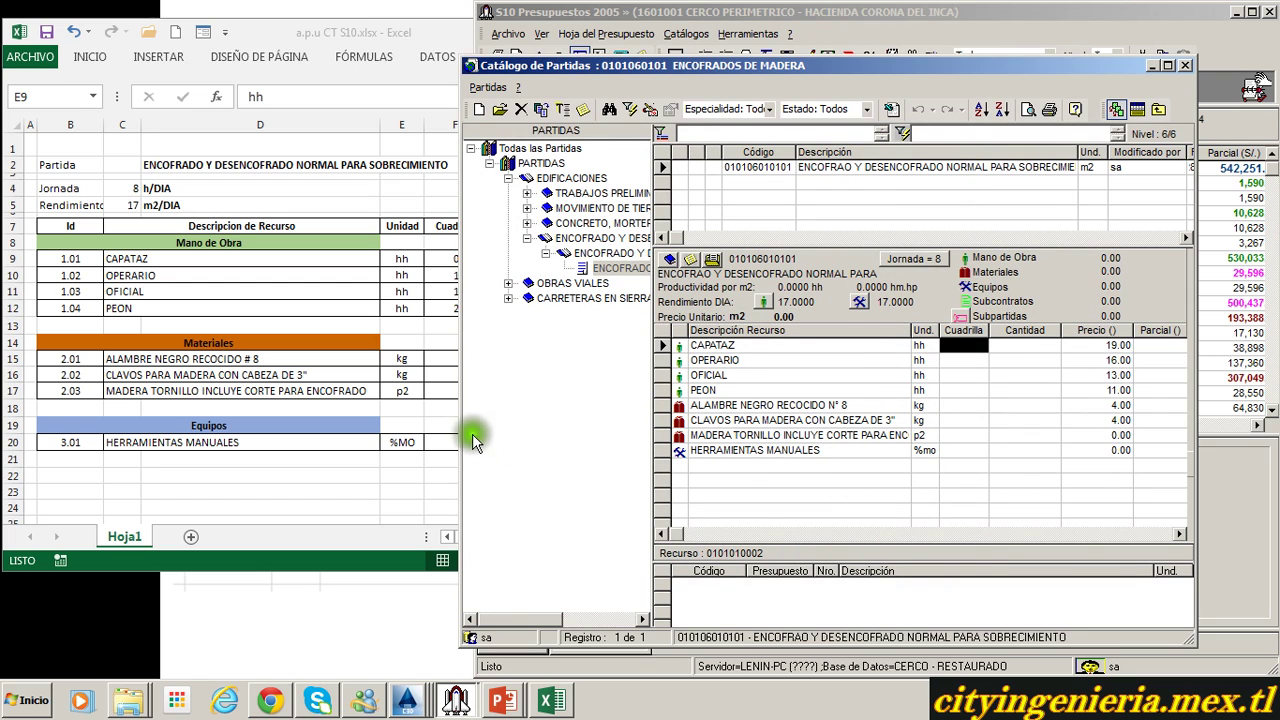
# Narrow the partida catalogue window, the Excel sheet's resource description column and the Excel window so the Cuadrilla and Cantidad values show beside the catalogue.
pyautogui.moveTo(461, 436); pyautogui.dragTo(477, 437)
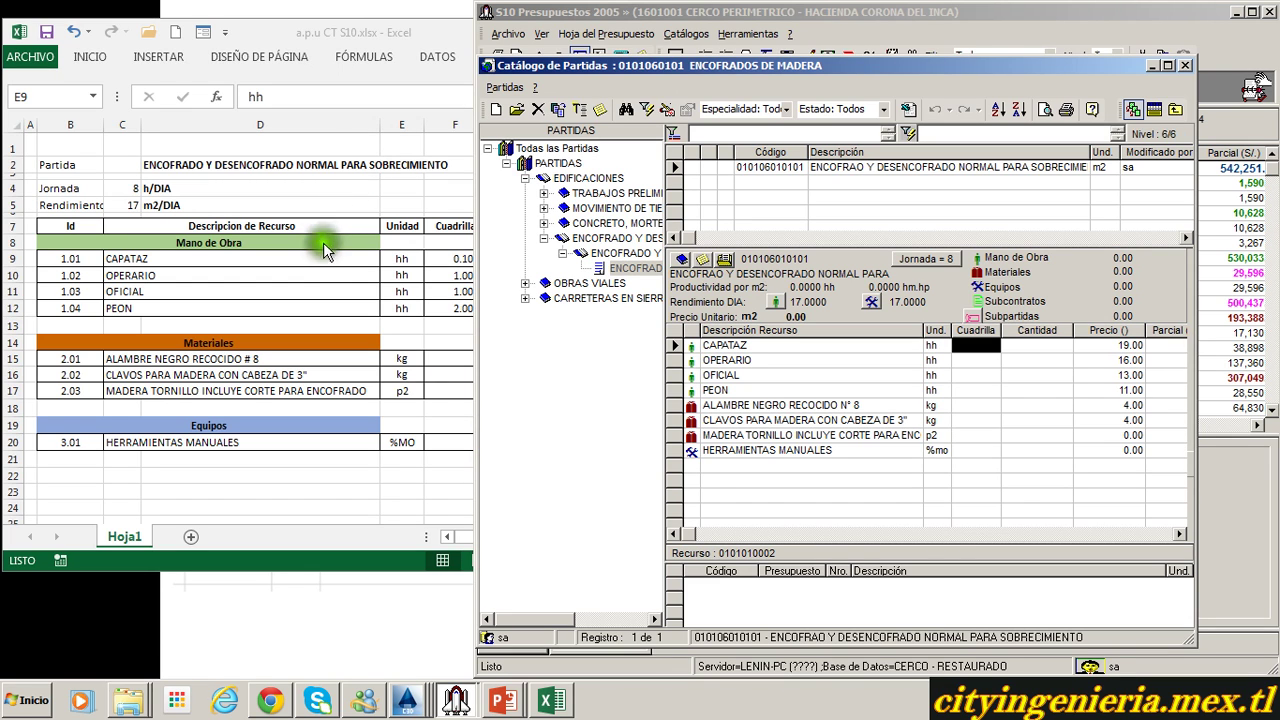
pyautogui.click(314, 276)
pyautogui.moveTo(380, 125); pyautogui.dragTo(253, 125)
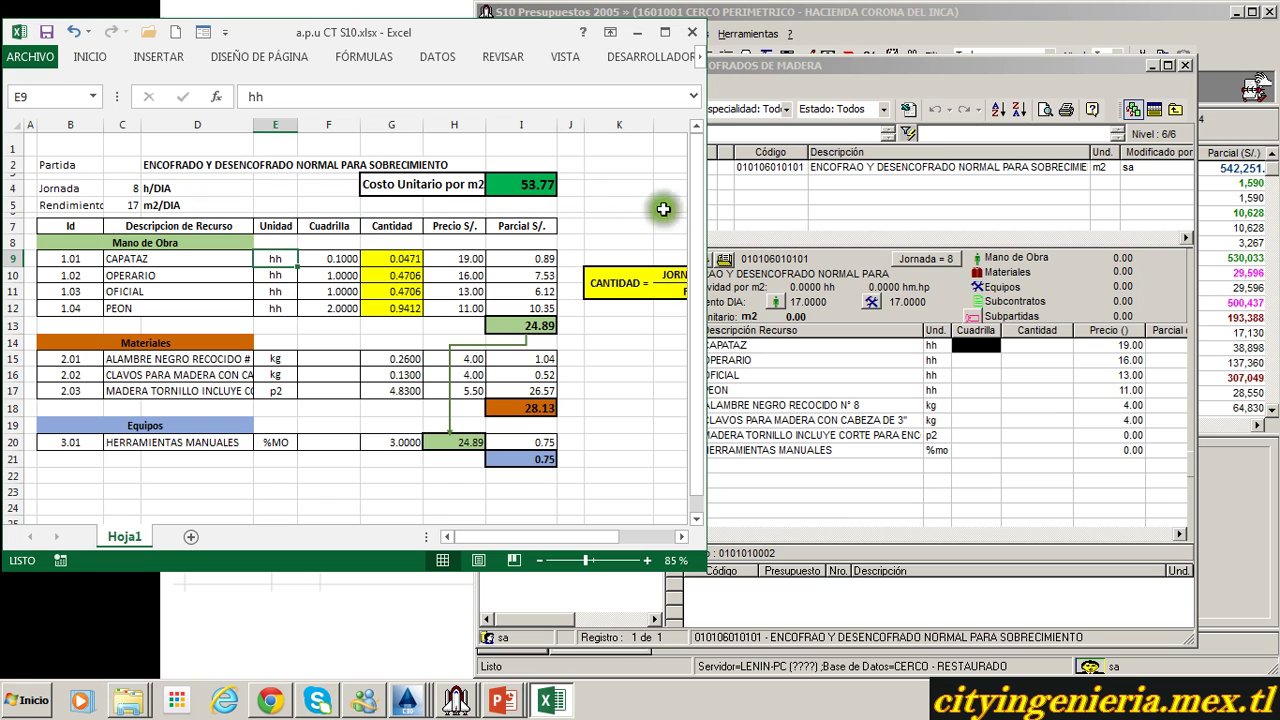
pyautogui.moveTo(705, 238); pyautogui.dragTo(570, 268)
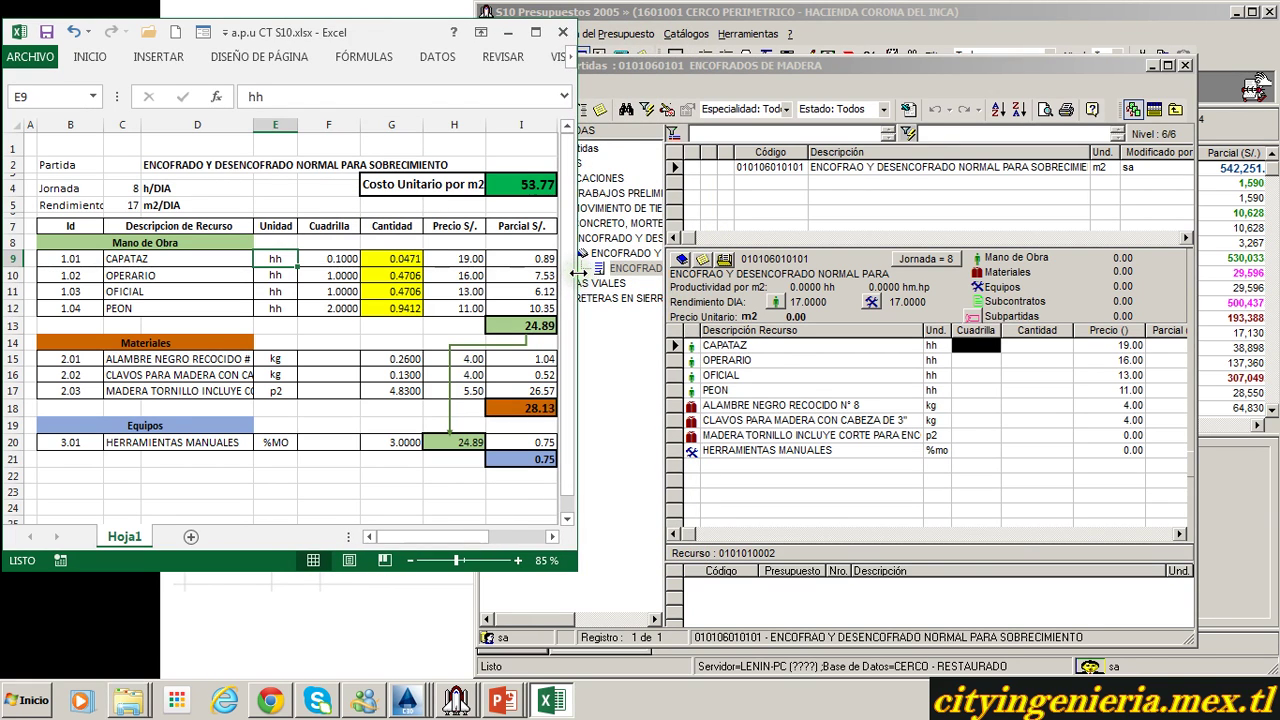
# Set the Cuadrilla values in the partida's analysis to 0.1 for CAPATAZ, 1 for OPERARIO, 1 for OFICIAL and 2 for PEON.
pyautogui.click(800, 390)
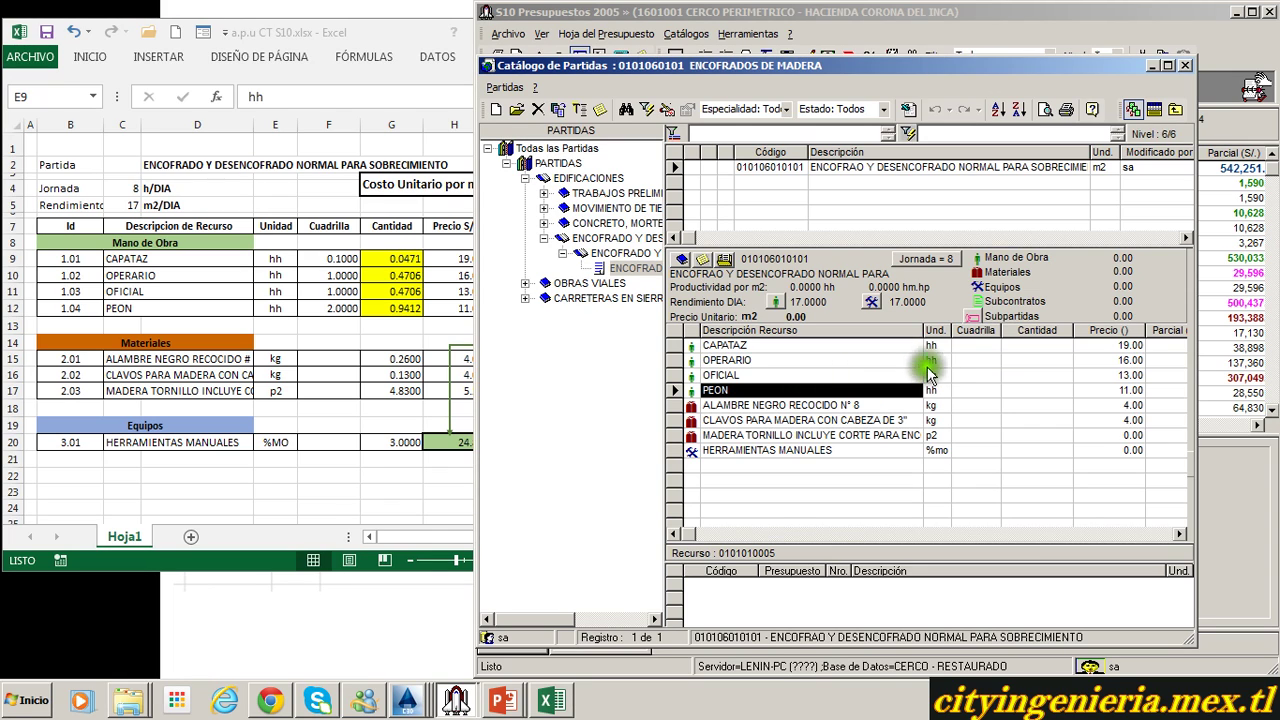
pyautogui.click(978, 345)
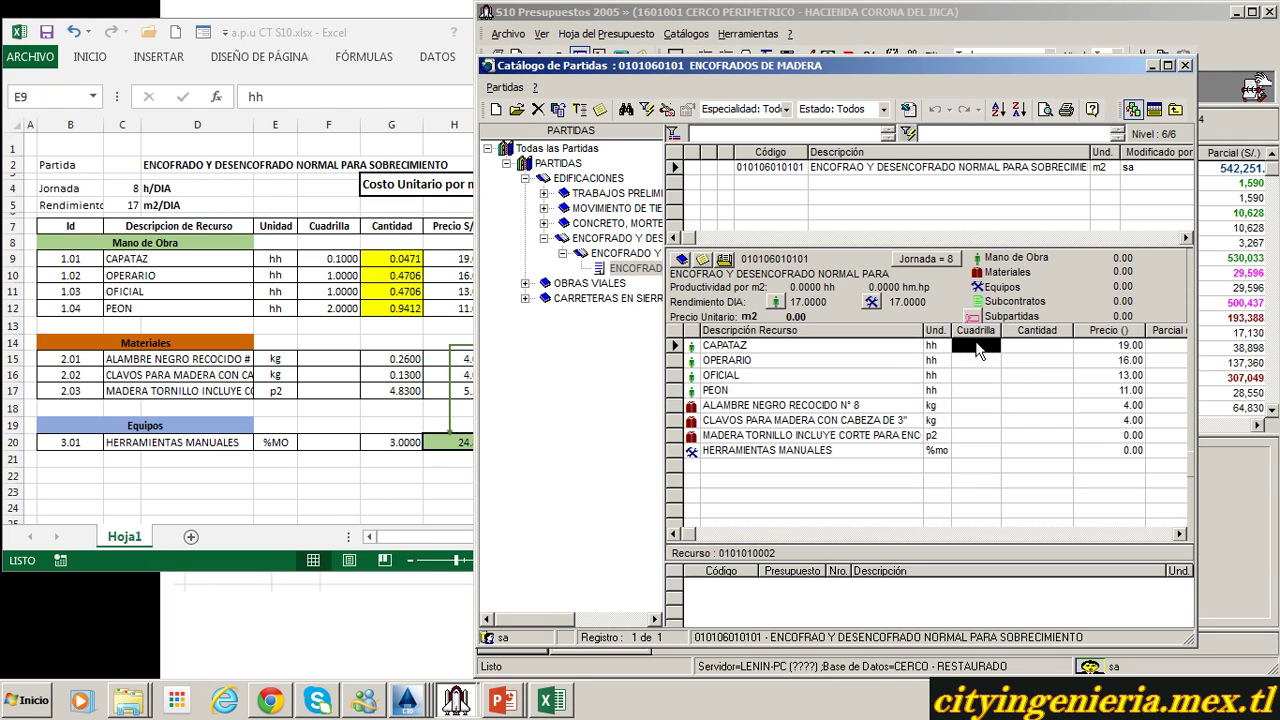
pyautogui.write('0.1')
pyautogui.press('Return')
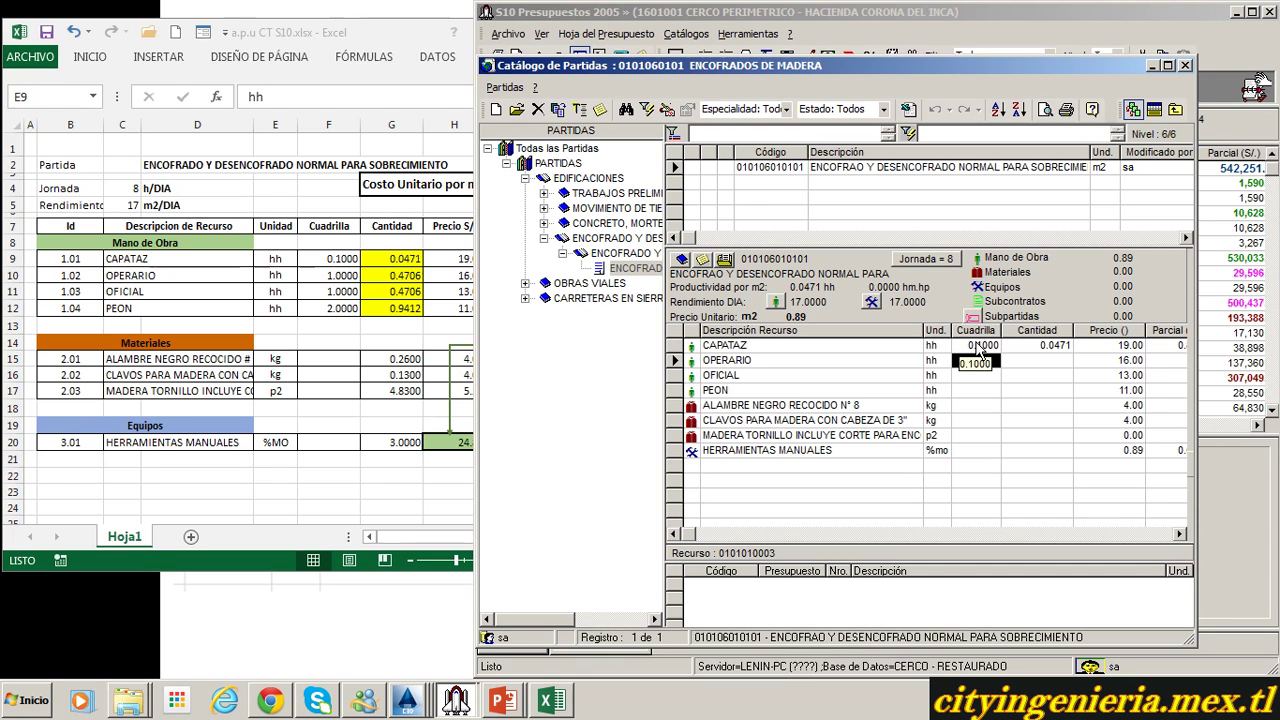
pyautogui.write('1')
pyautogui.press('Return')
pyautogui.write('1')
pyautogui.press('Return')
pyautogui.write('2')
pyautogui.press('Return')
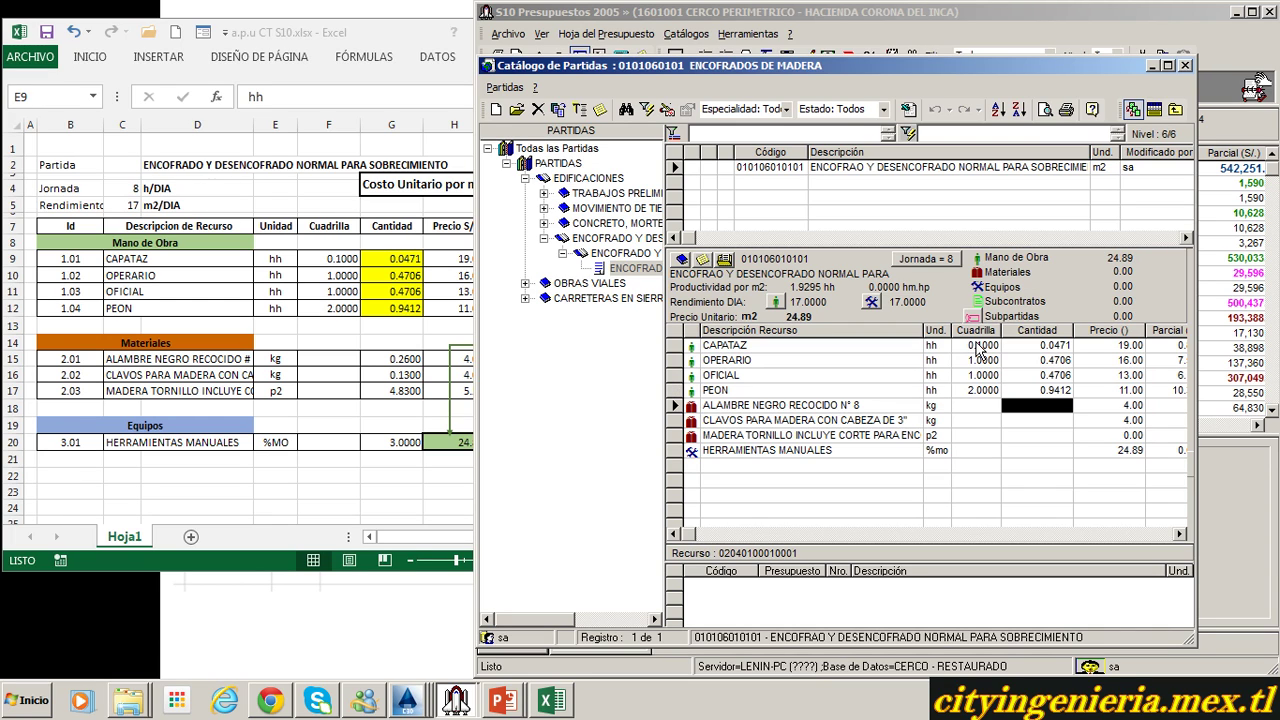
# Set the Cantidad values to 0.26 for the wire, 0.13 for the nails, 4.83 for the MADERA TORNILLO and 3 for HERRAMIENTAS MANUALES.
pyautogui.write('0.26')
pyautogui.press('Return')
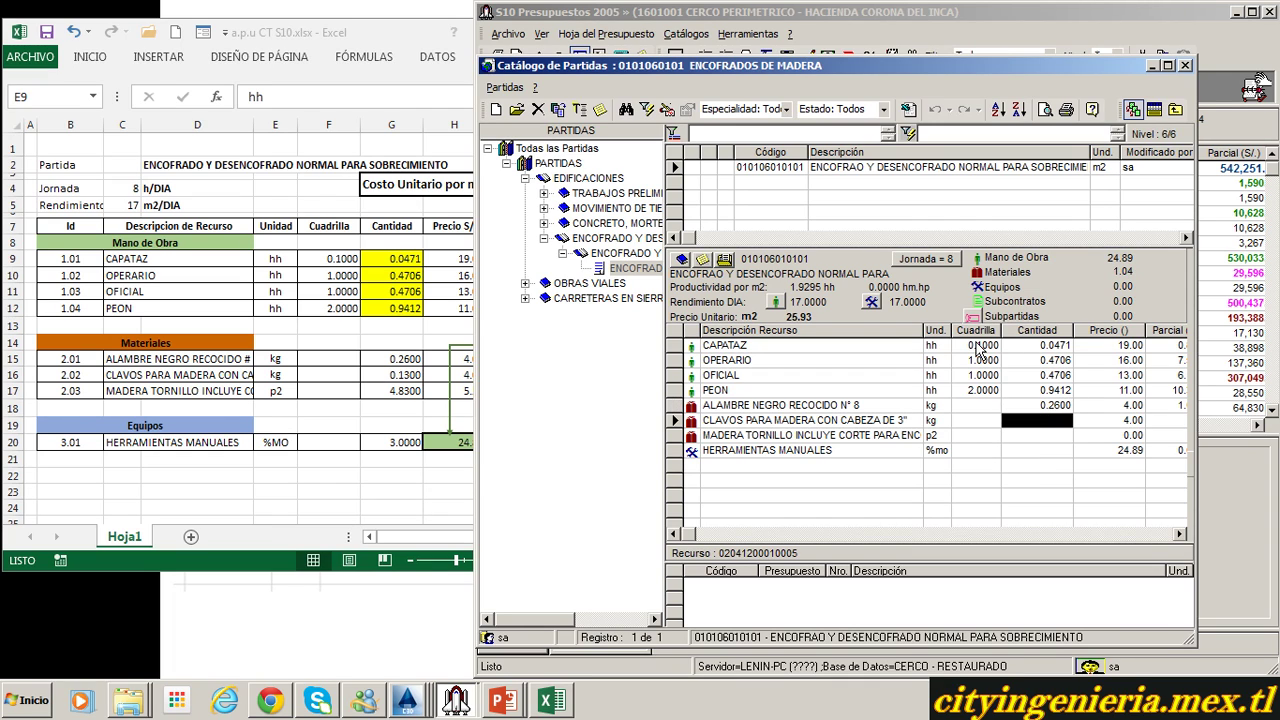
pyautogui.write('0.13')
pyautogui.press('Return')
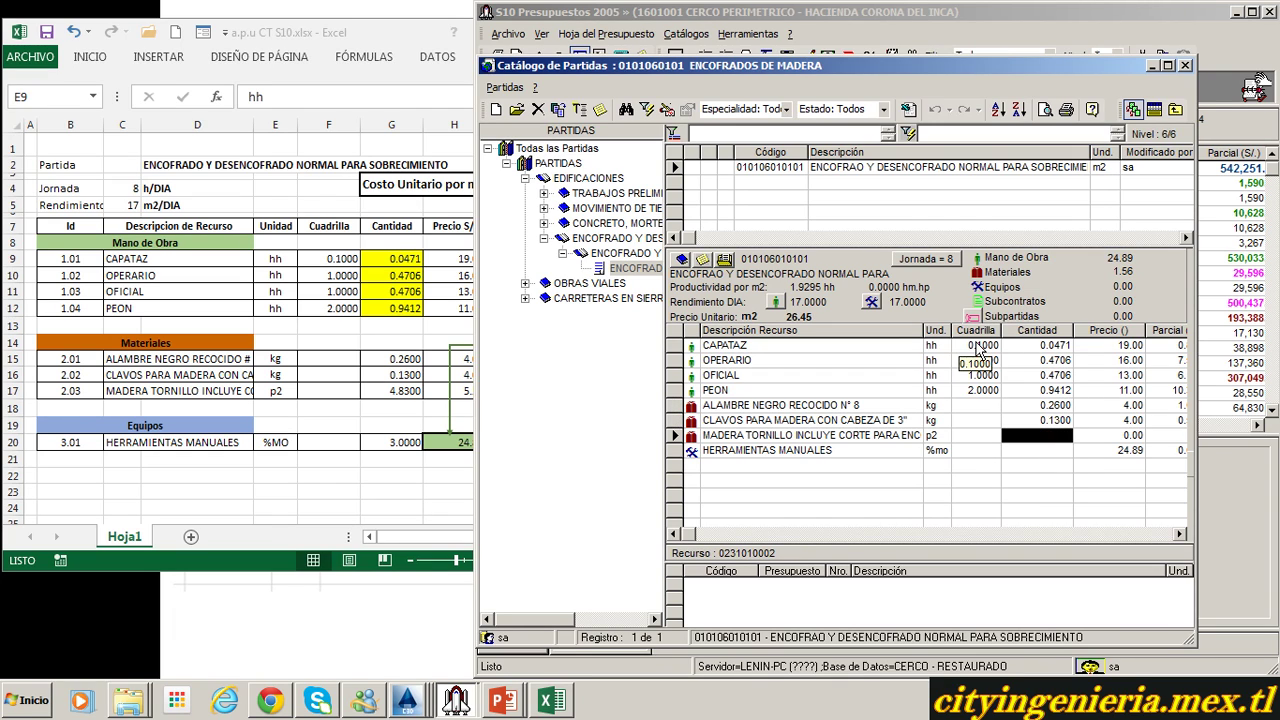
pyautogui.write('4.83')
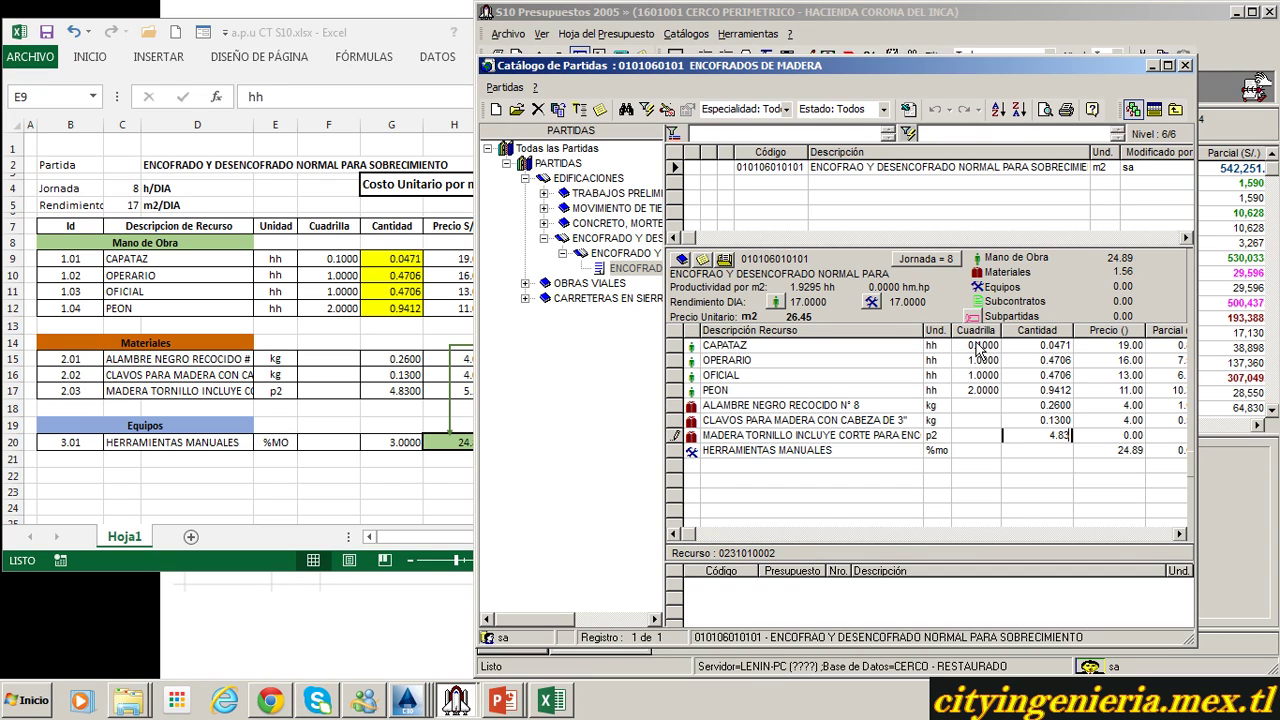
pyautogui.press('Return')
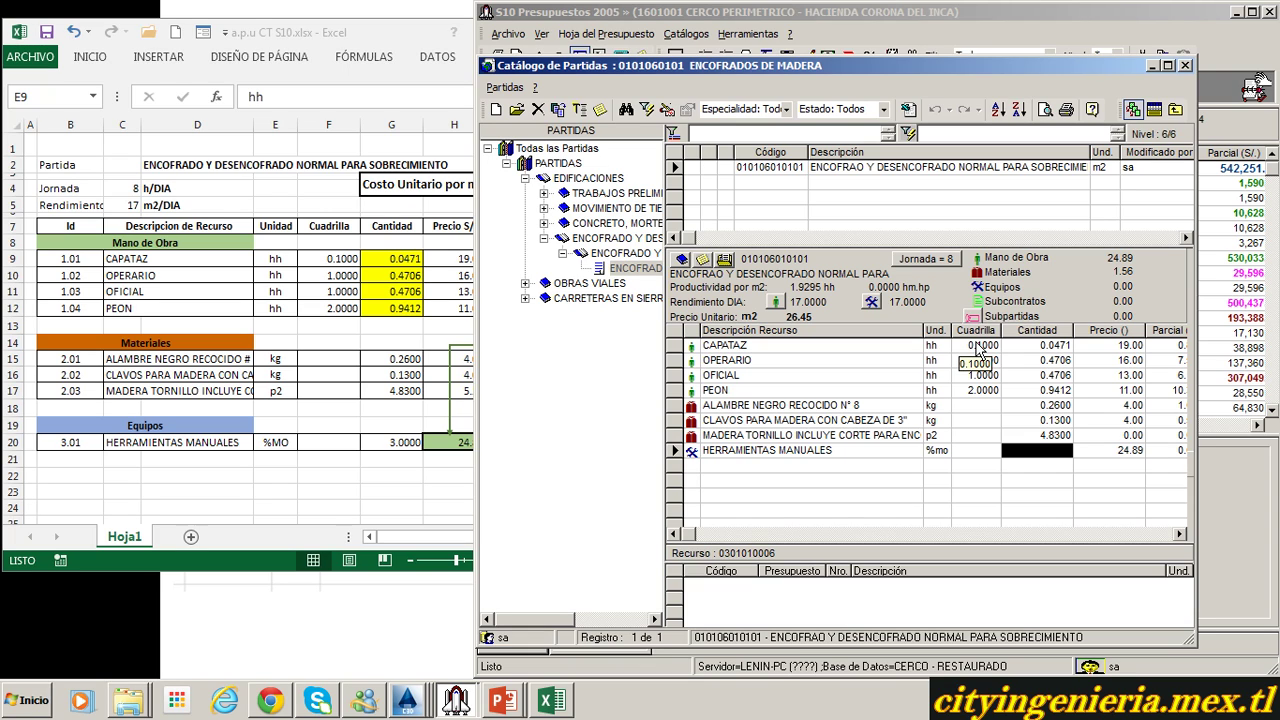
pyautogui.write('3')
pyautogui.press('Return')
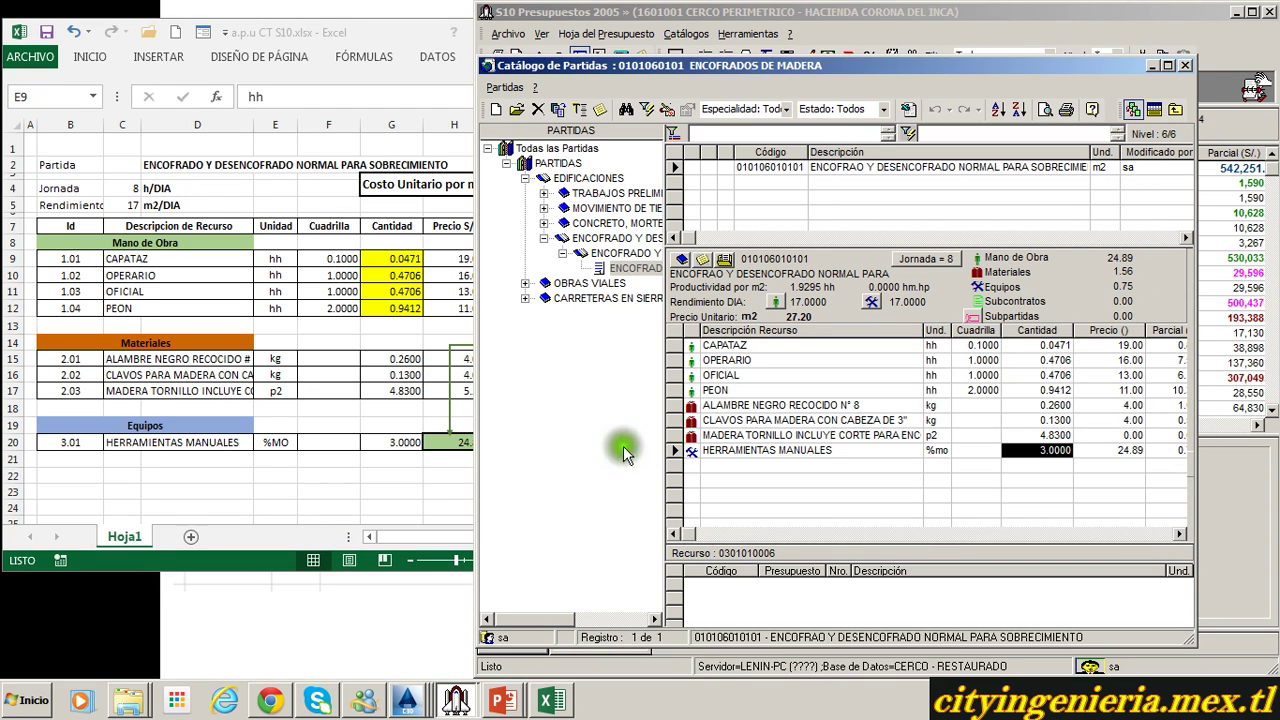
# Narrow the analysis's resource description column to reveal the prices, and set the MADERA TORNILLO price to 5.50 as in the Excel sheet.
pyautogui.moveTo(924, 333); pyautogui.dragTo(878, 332)
pyautogui.moveTo(1095, 330); pyautogui.dragTo(1116, 346)
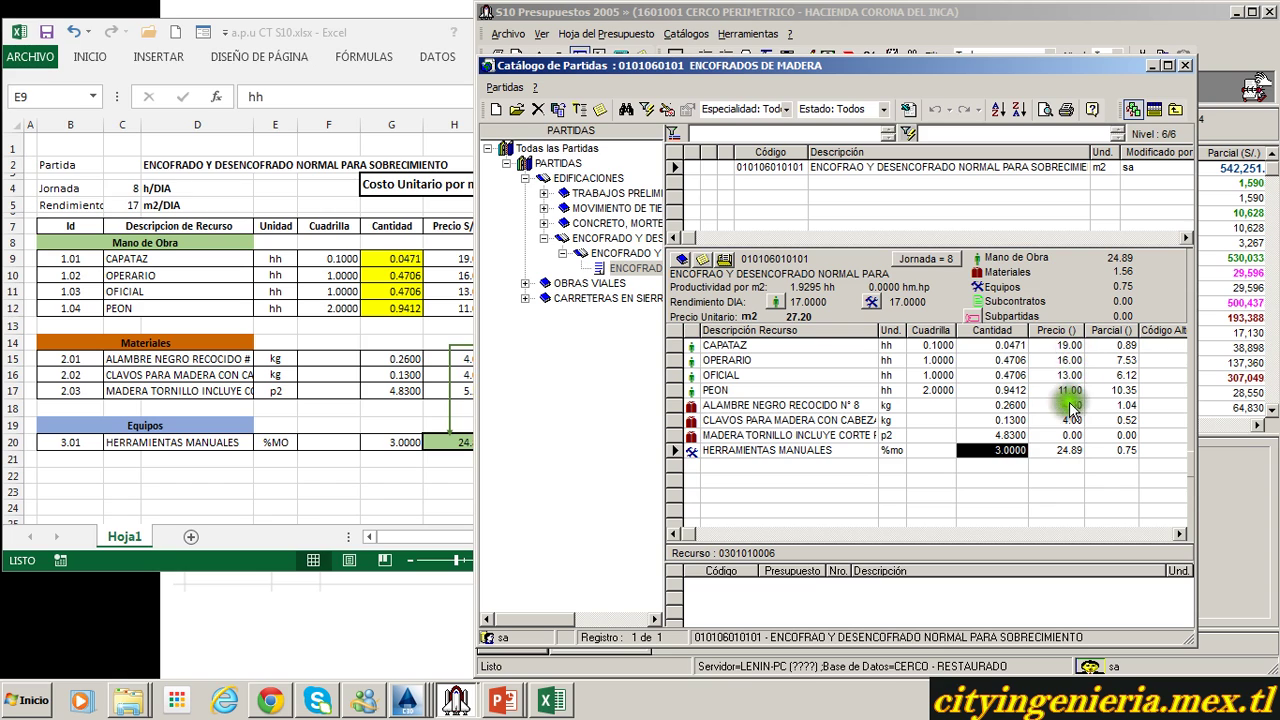
pyautogui.click(1069, 438)
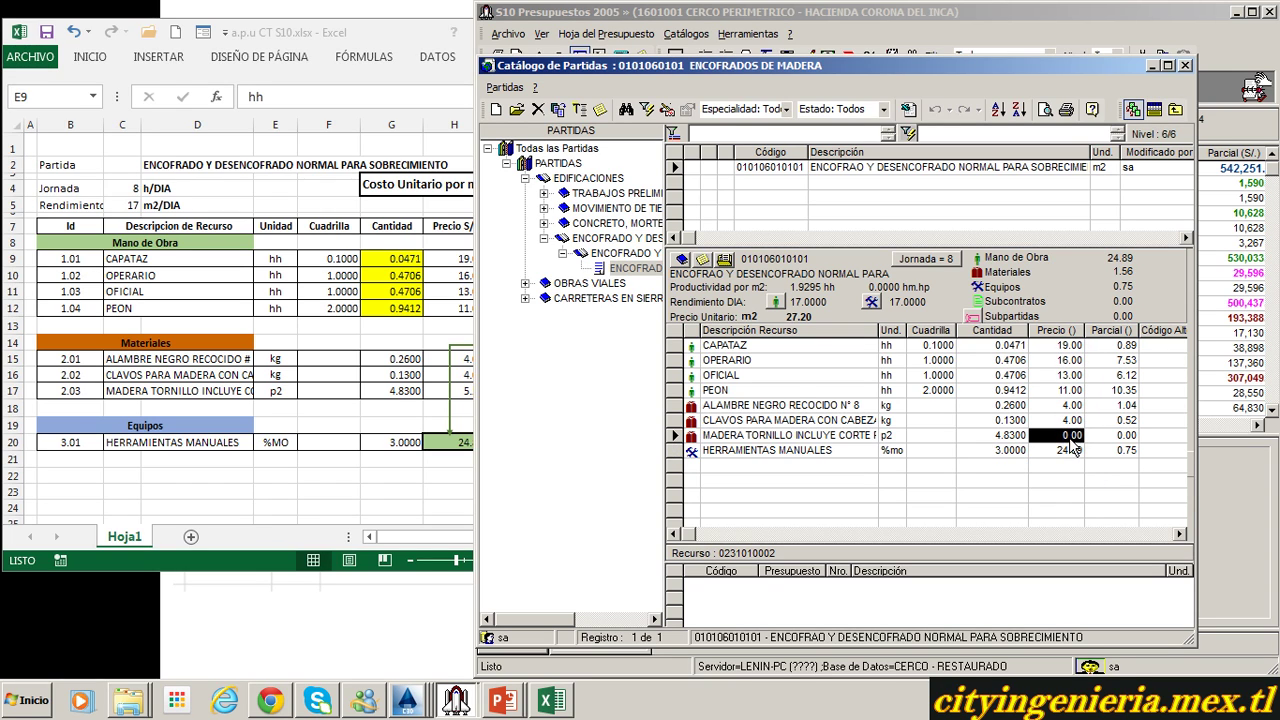
pyautogui.click(447, 395)
pyautogui.click(447, 395)
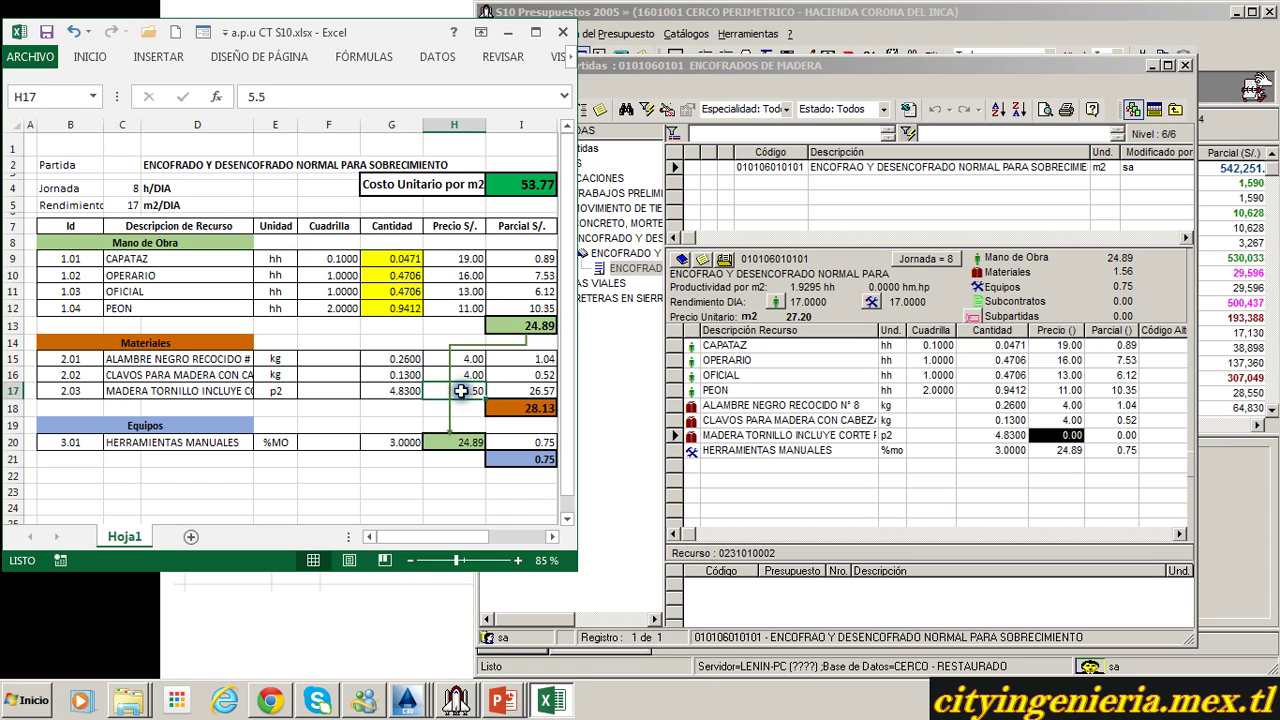
pyautogui.click(933, 465)
pyautogui.click(1064, 437)
pyautogui.write('5.5')
pyautogui.press('Return')
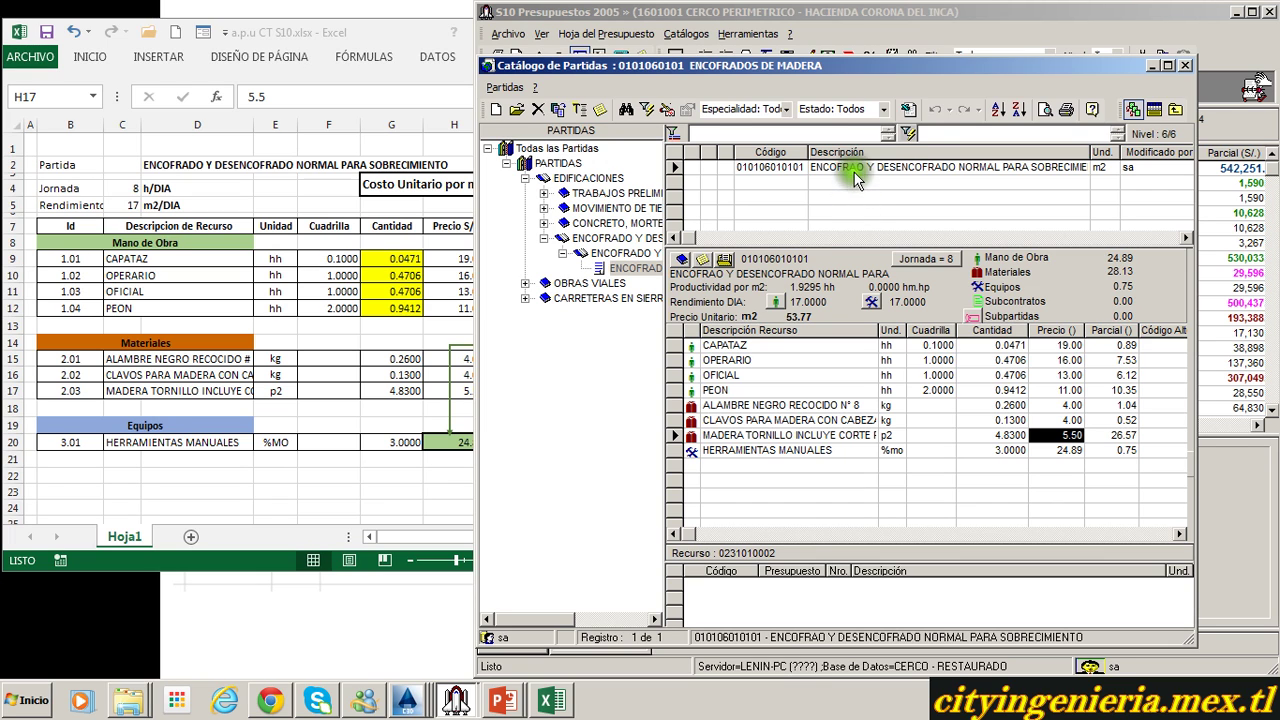
# Compare the Costo Unitario por m2 in the Excel sheet with the partida's Precio Unitario in the catalogue.
pyautogui.click(386, 475)
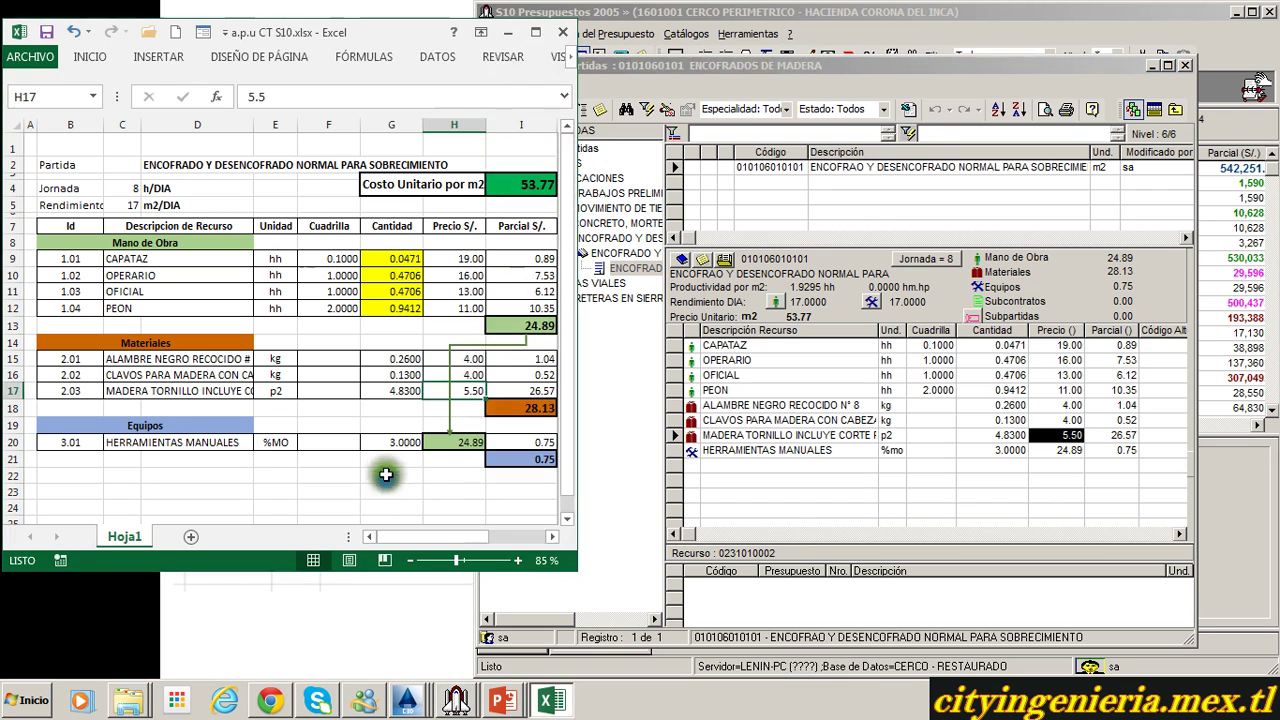
pyautogui.click(515, 186)
pyautogui.click(892, 436)
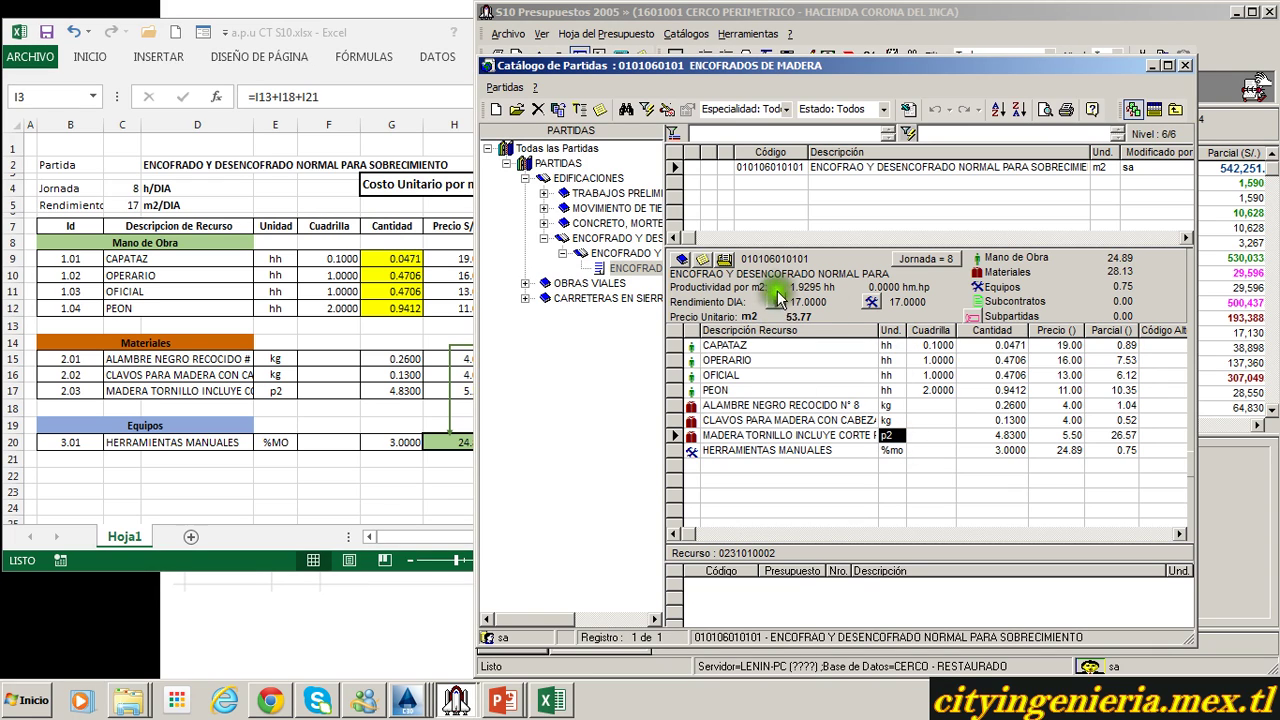
# Correct the partida's description to ENCOFRADO Y DESENCOFRADO NORMAL PARA SOBRECIMIENTO and save the modification.
pyautogui.click(868, 170)
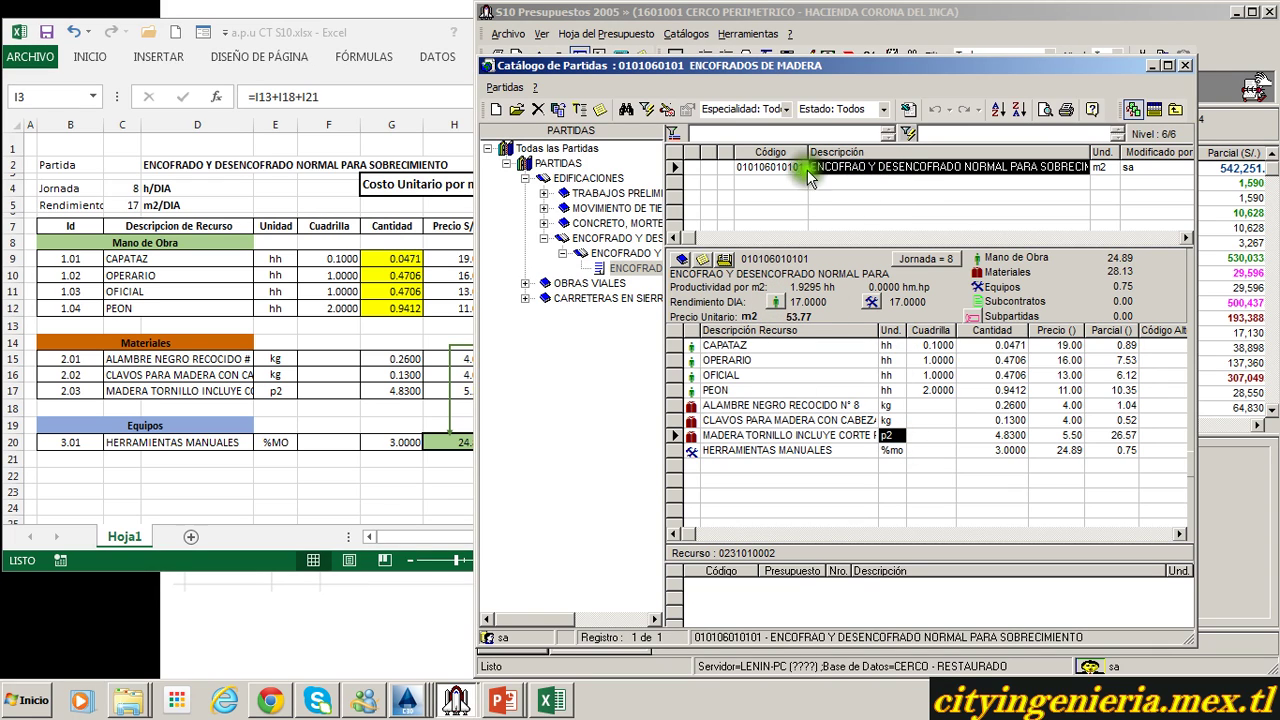
pyautogui.rightClick(899, 170)
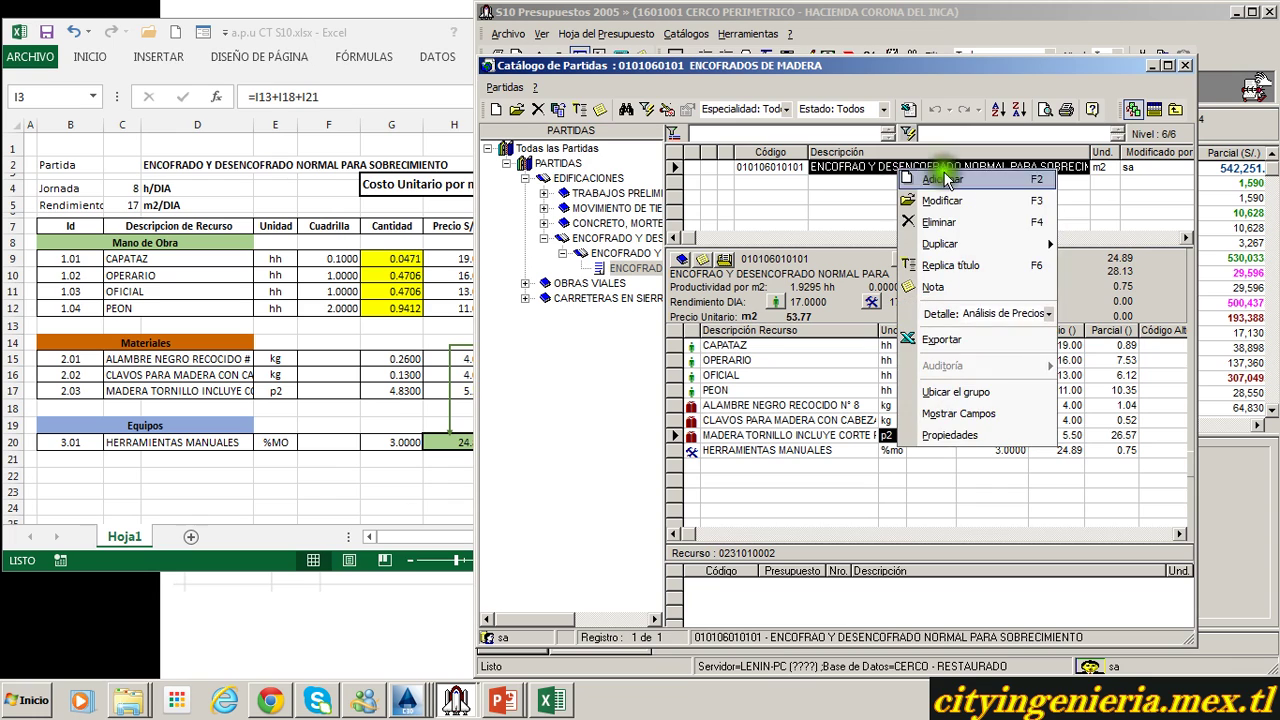
pyautogui.click(942, 200)
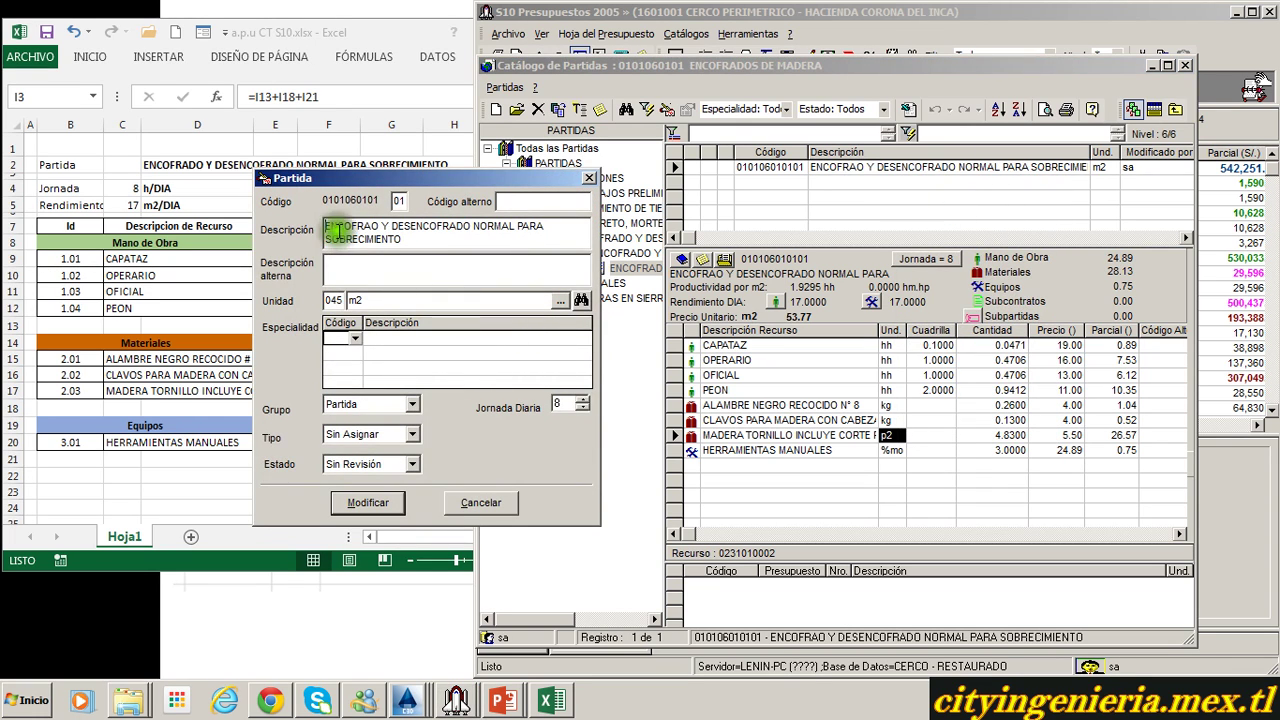
pyautogui.click(370, 228)
pyautogui.write('D')
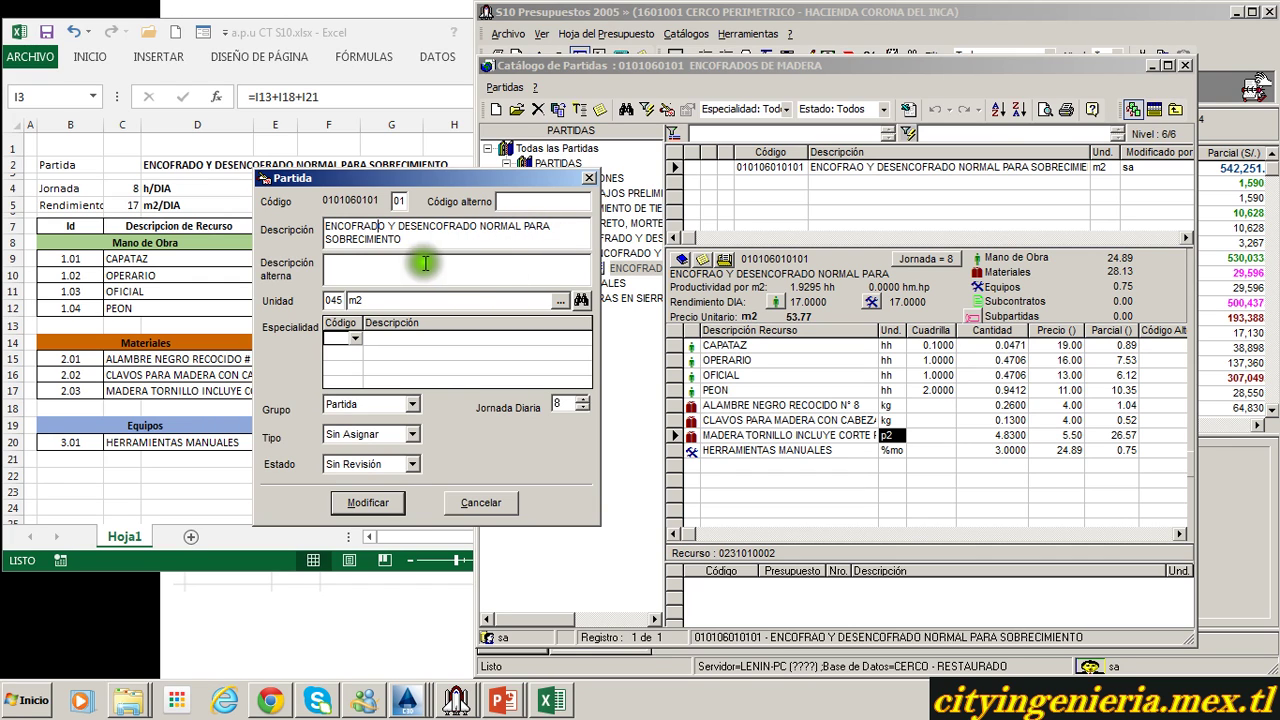
pyautogui.click(381, 512)
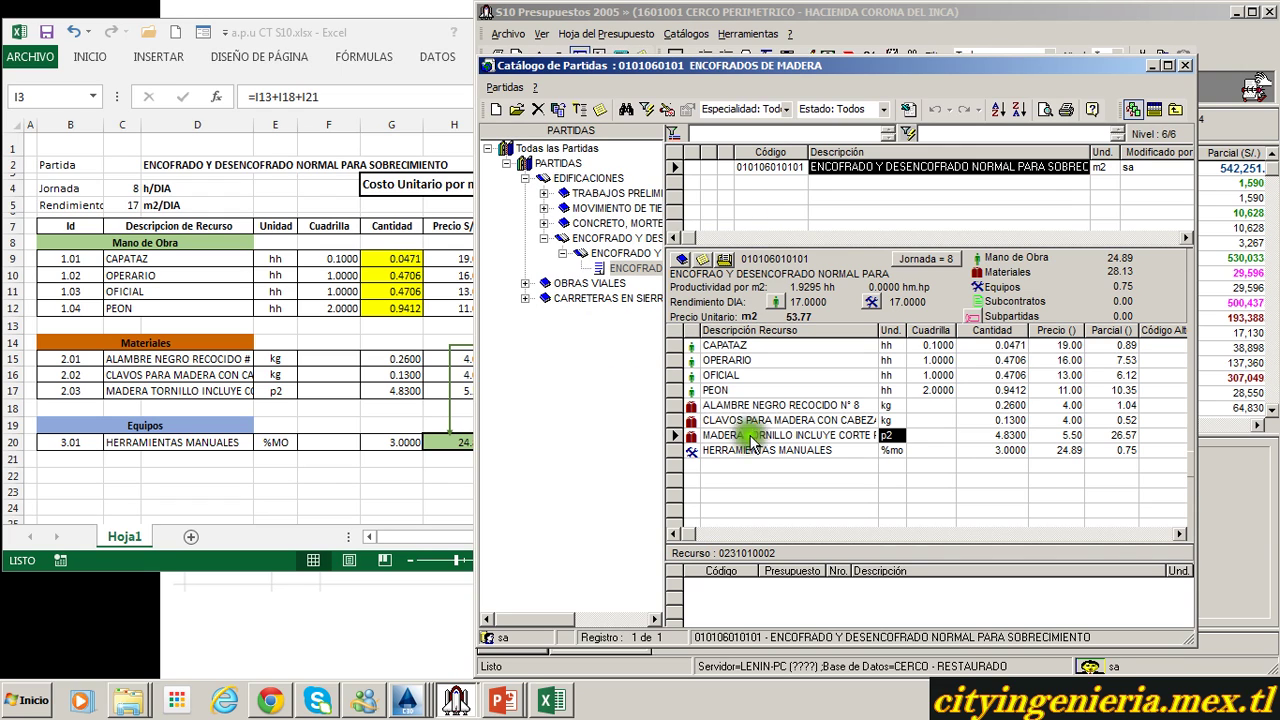
# Transfer the sobrecimiento formwork partida to the budget sheet under CONCRETO SIMPLE, set its Metrado to 68 and number the items.
pyautogui.click(866, 167)
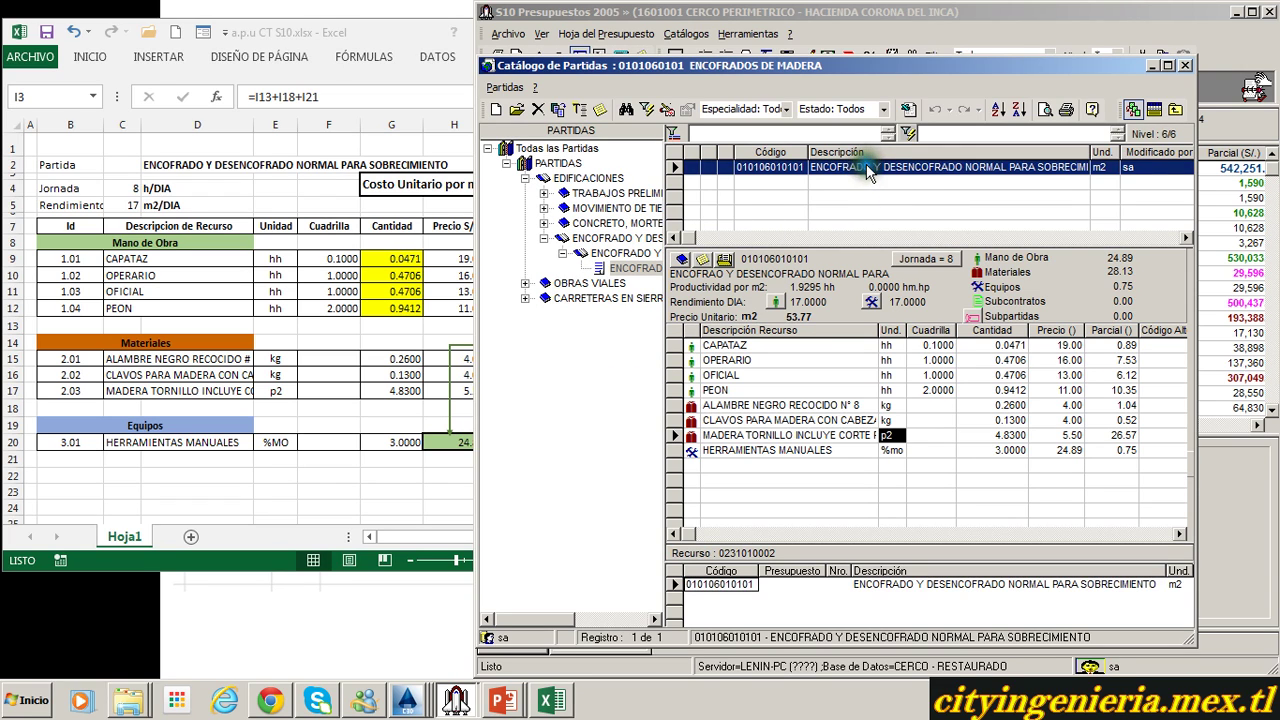
pyautogui.click(1154, 109)
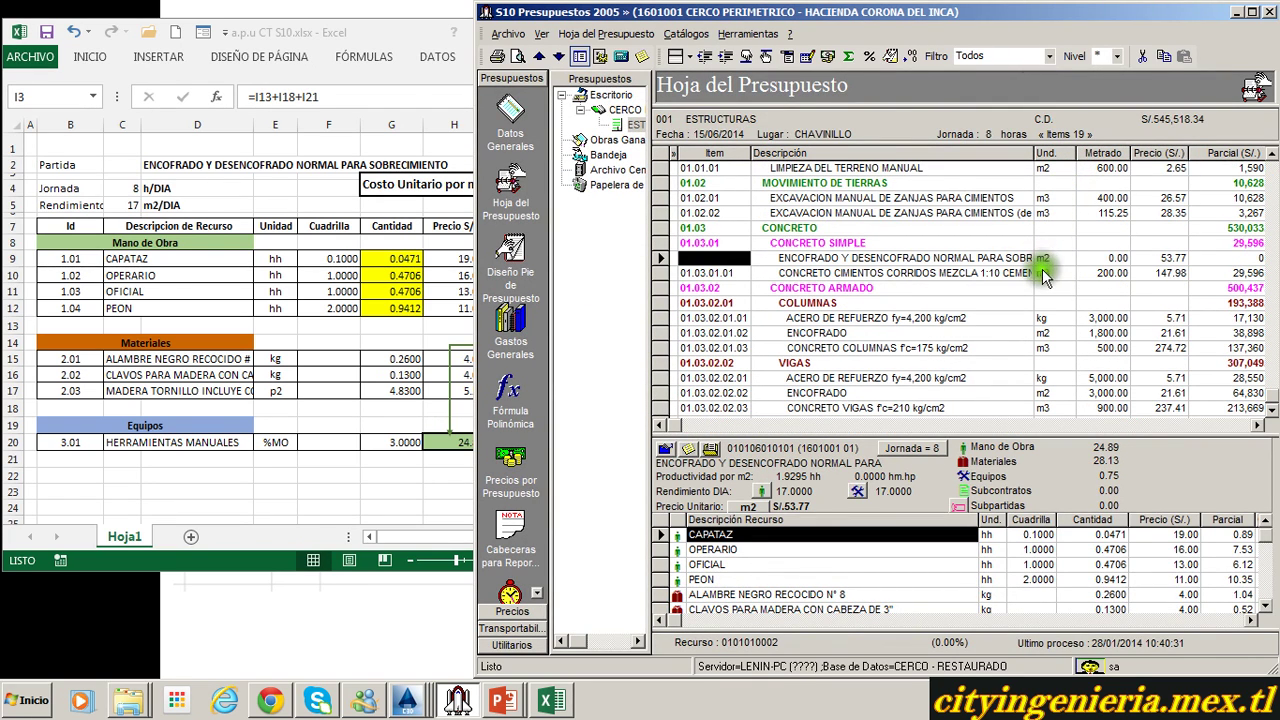
pyautogui.click(1114, 259)
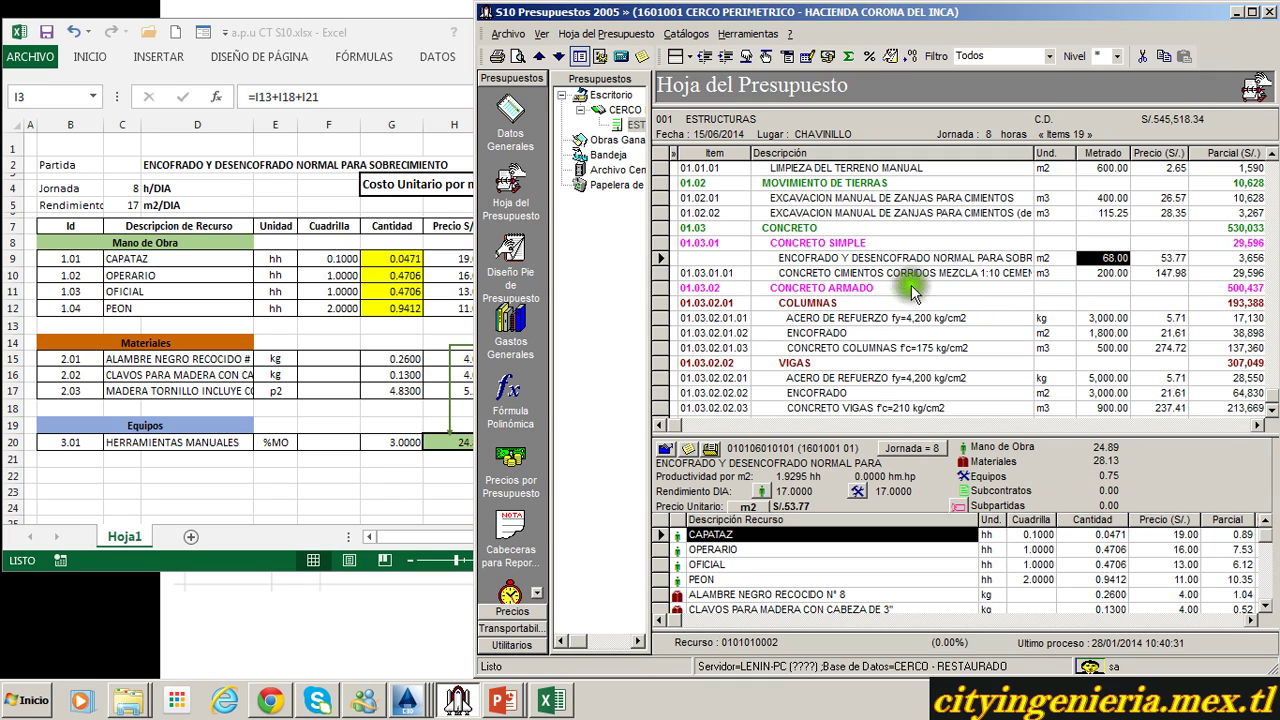
pyautogui.click(787, 58)
# Maximize the S10 window and widen the budget sheet's Descripción column so the full partida names show.
pyautogui.moveTo(817, 11); pyautogui.dragTo(669, 11)
pyautogui.click(1104, 12)
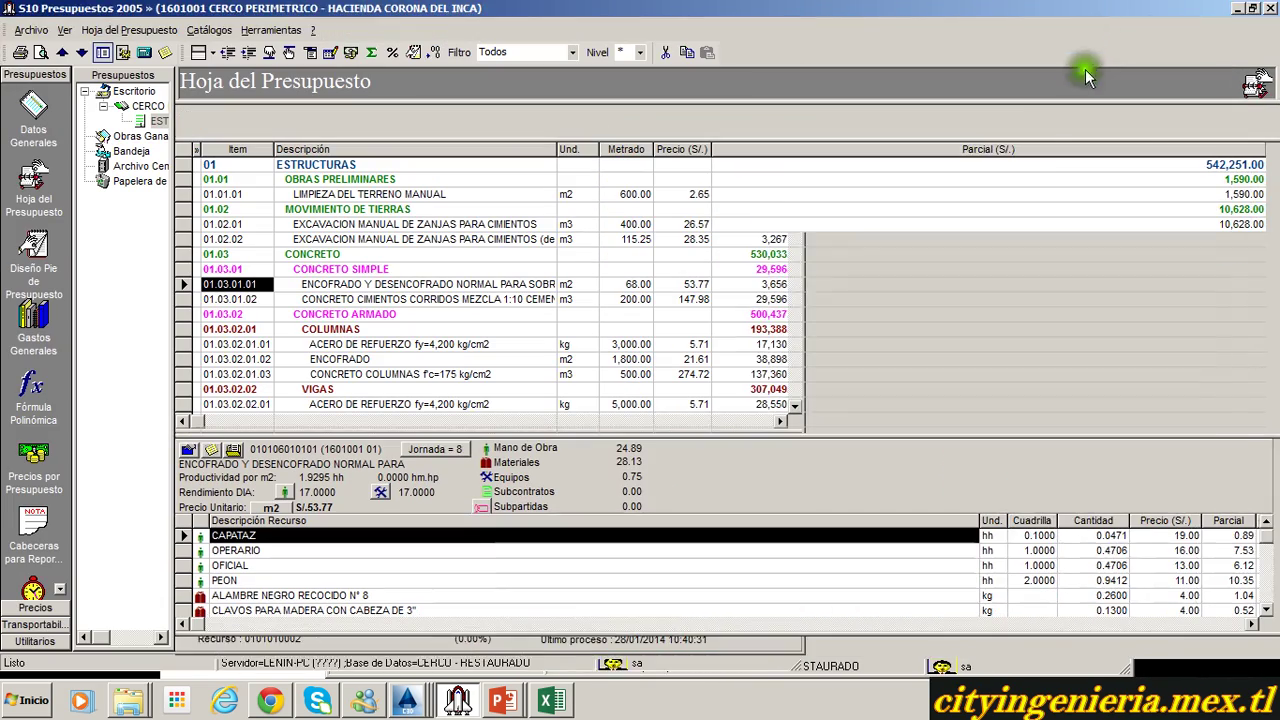
pyautogui.moveTo(567, 149); pyautogui.dragTo(773, 149)
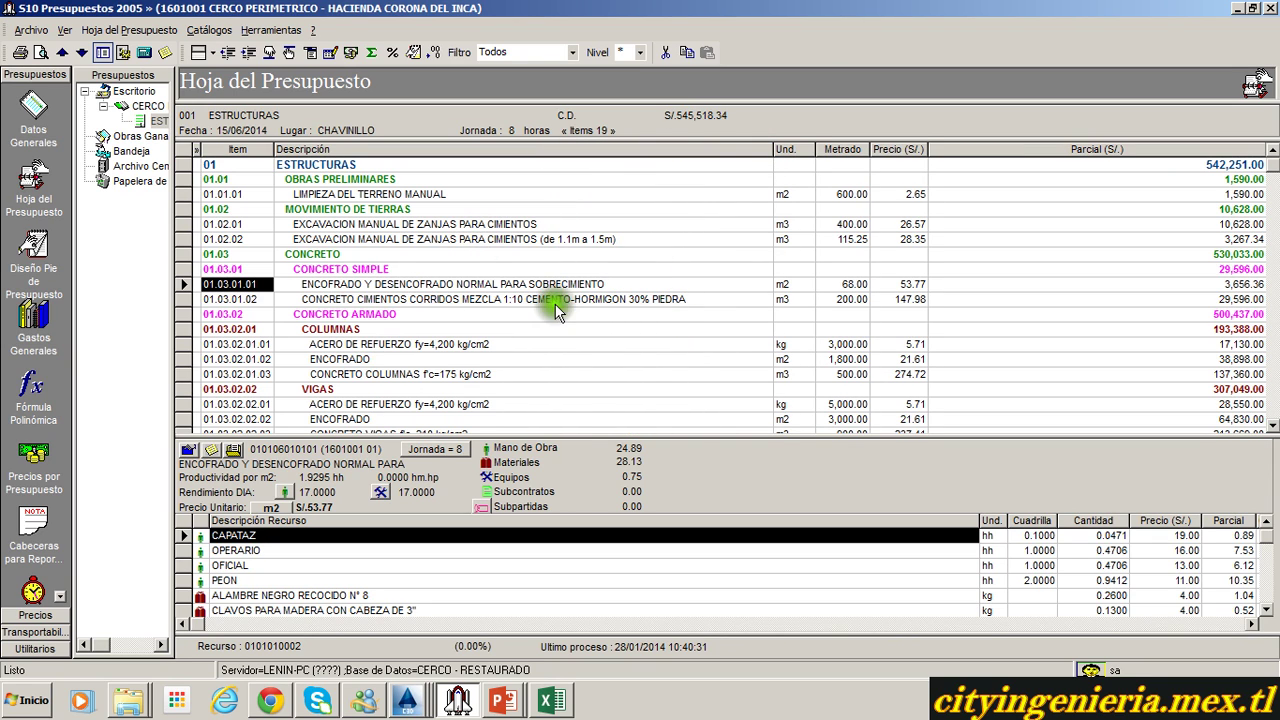
# Process the budget to recalculate its costs, and close the processing summary.
pyautogui.click(328, 52)
pyautogui.click(600, 535)
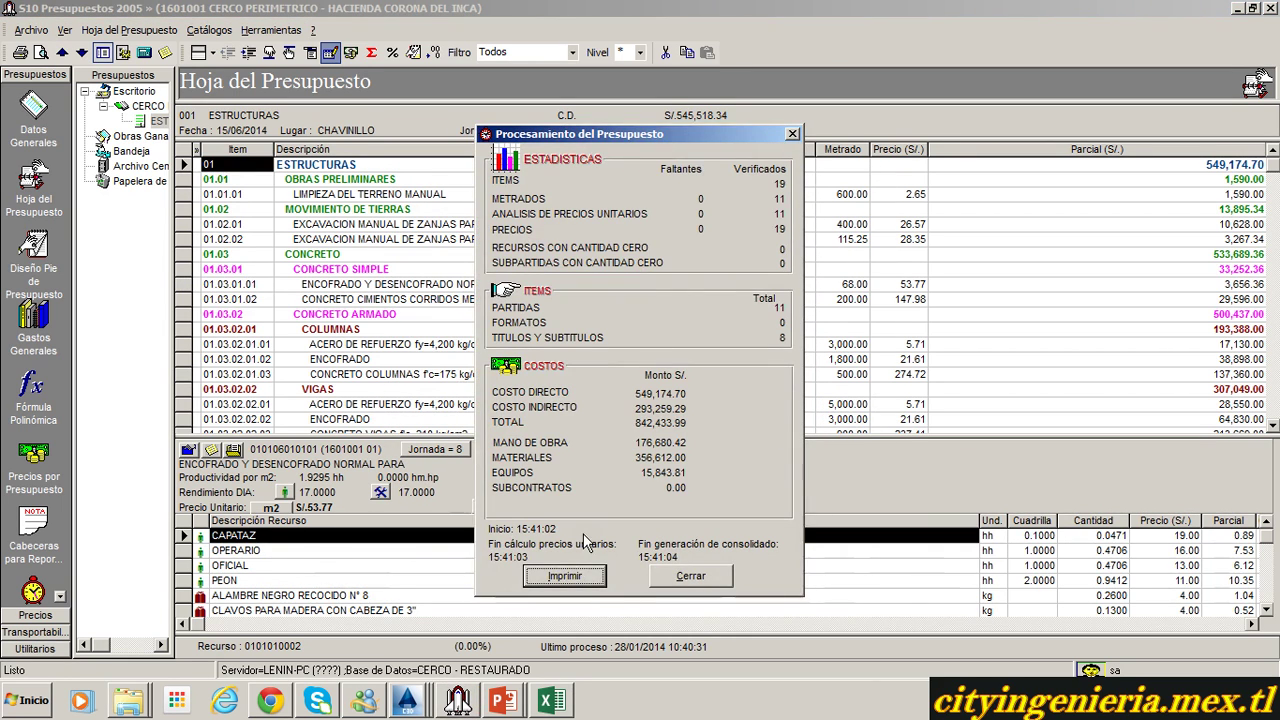
pyautogui.click(690, 576)
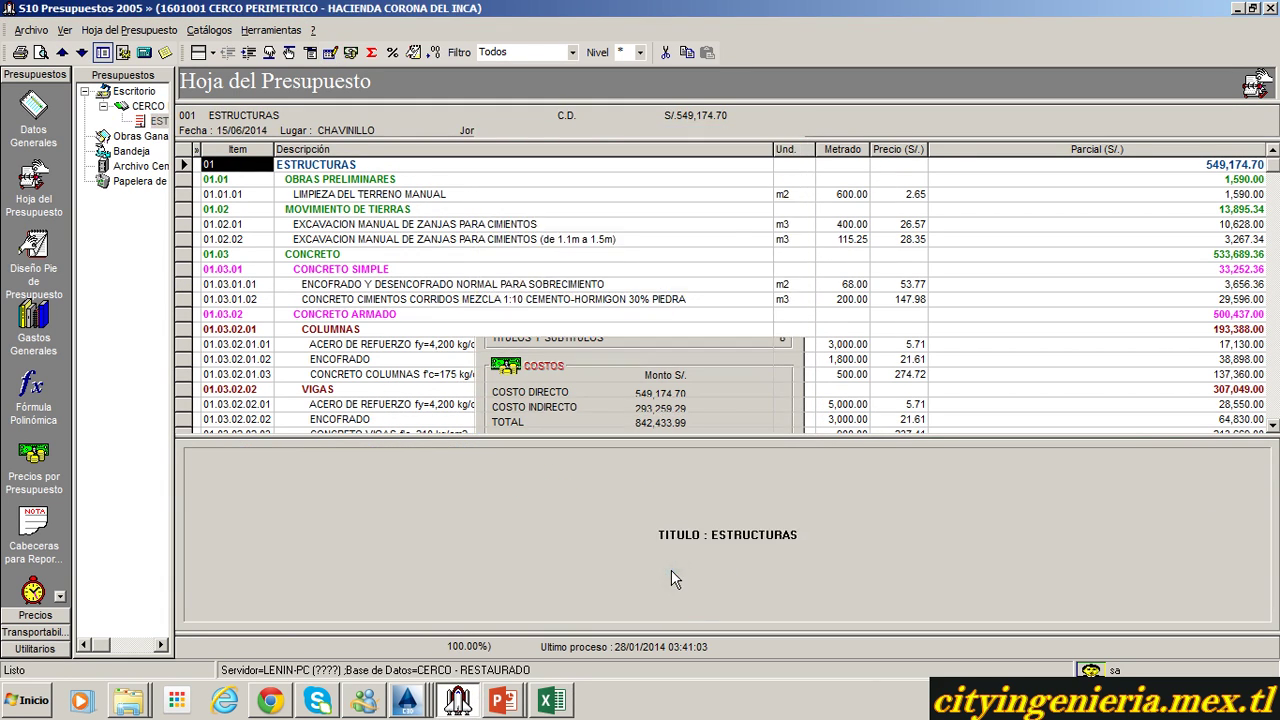
# Enlarge the budget item list and widen the Presupuestos tree to show all items and the full project name.
pyautogui.moveTo(614, 438); pyautogui.dragTo(620, 488)
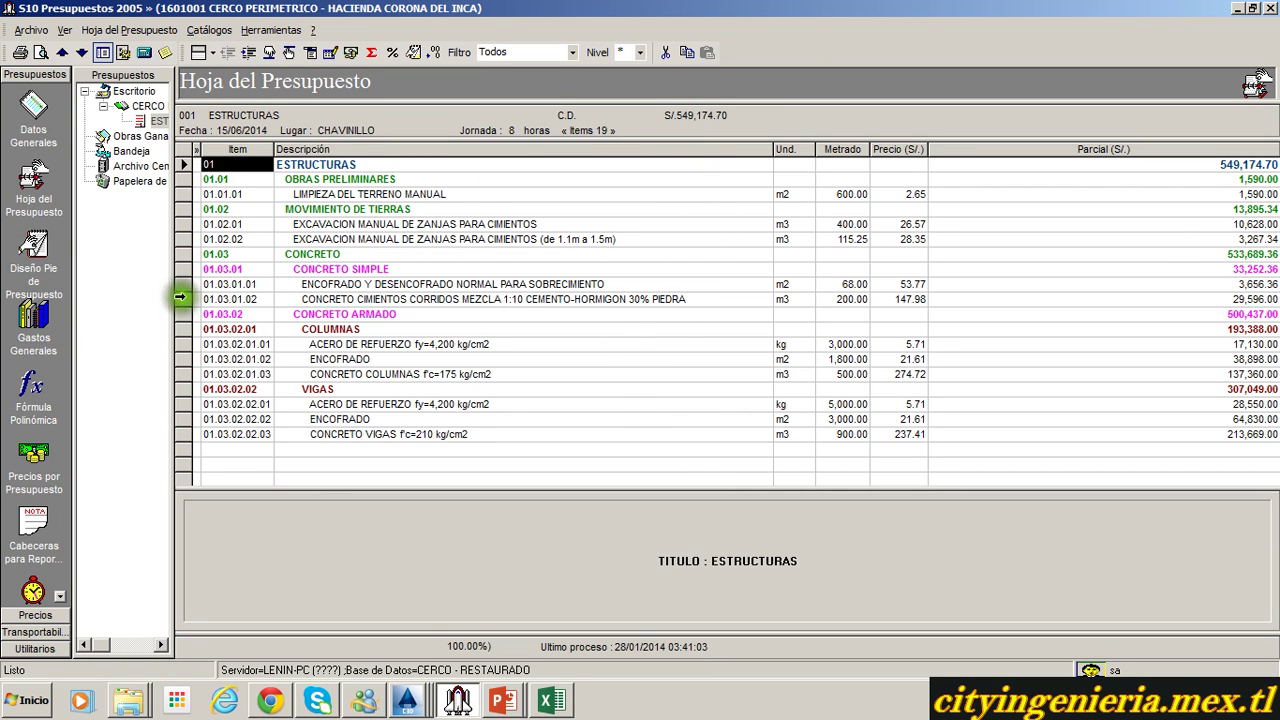
pyautogui.moveTo(174, 292); pyautogui.dragTo(405, 339)
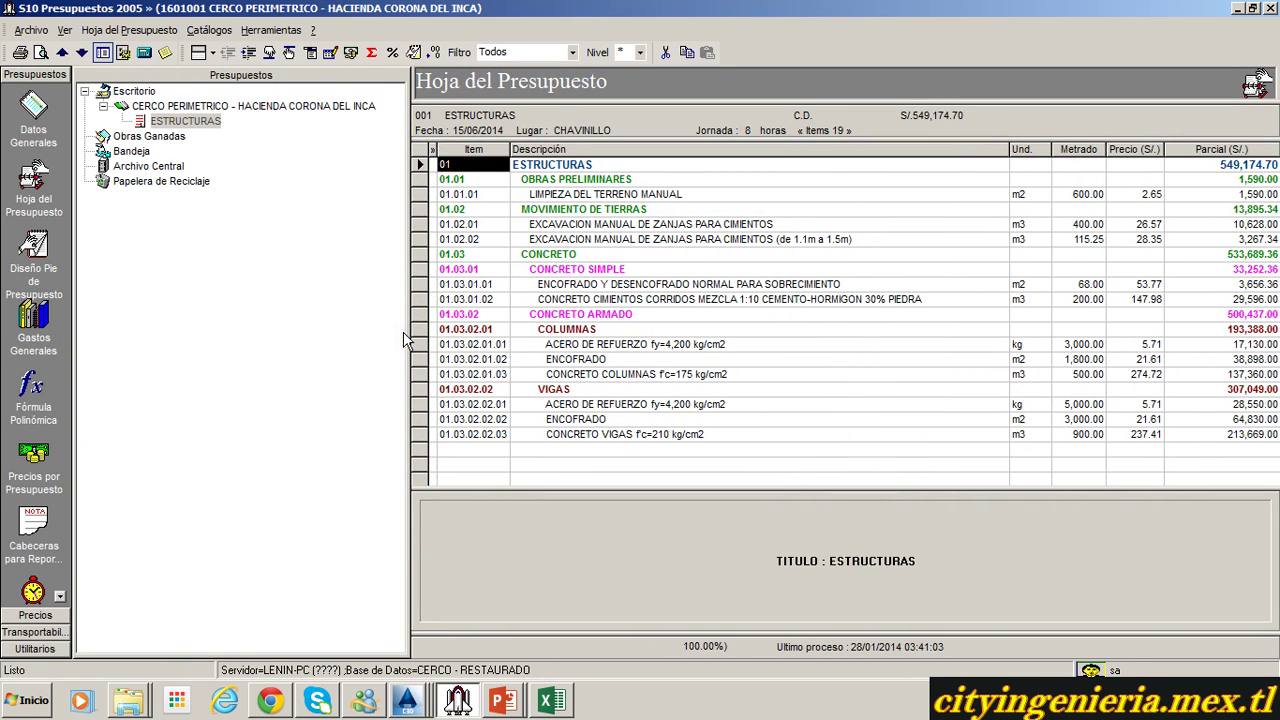